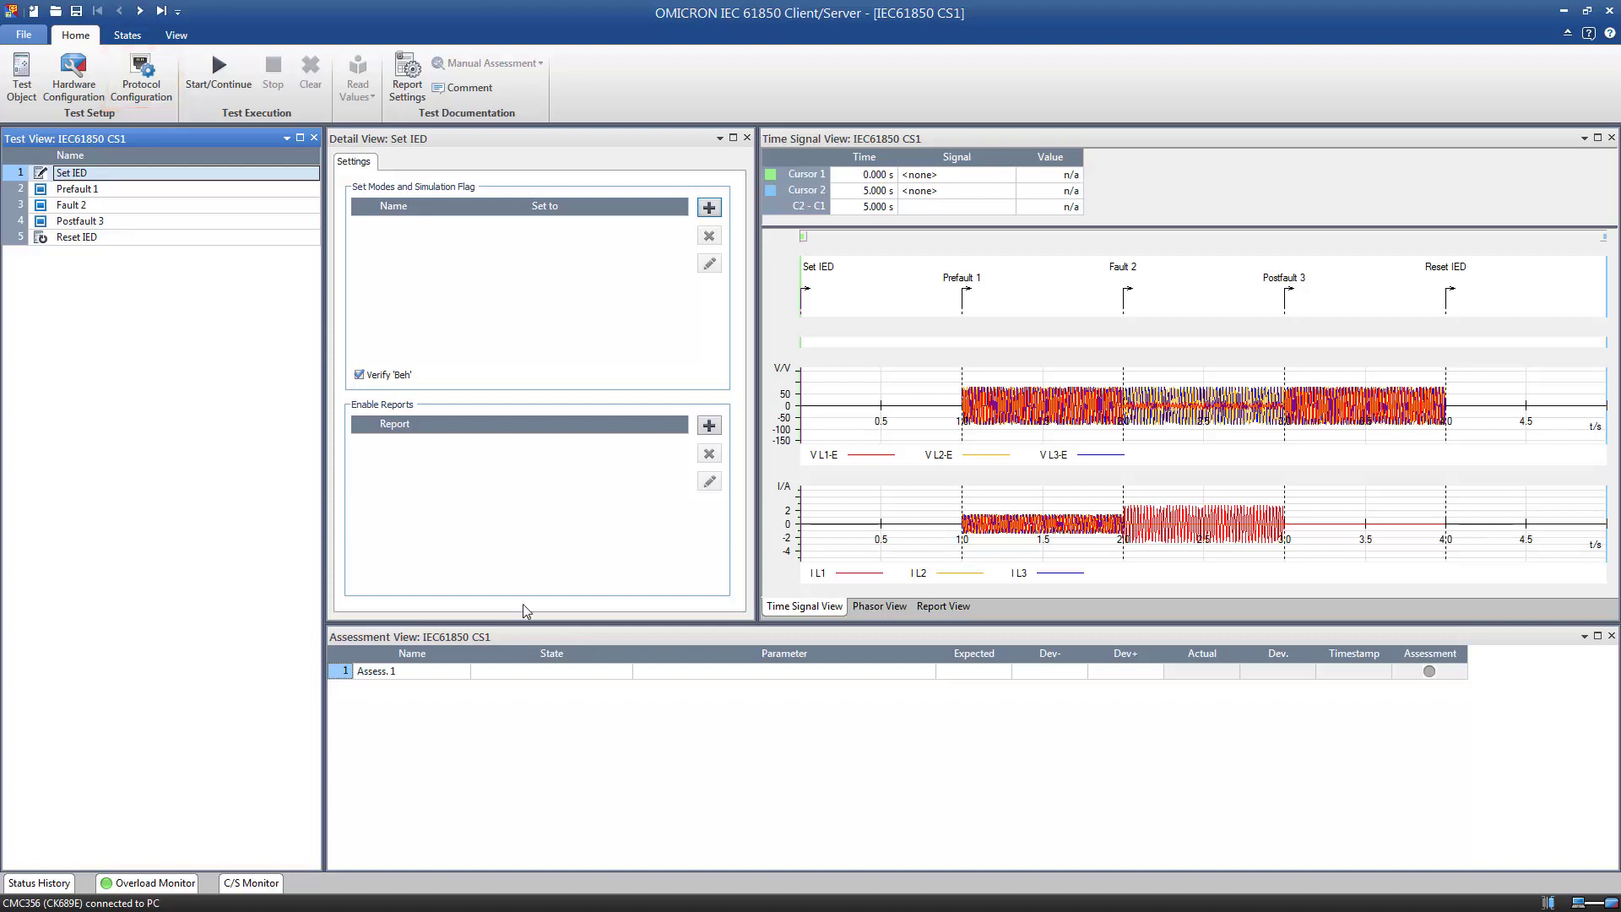
Import the Substation.scd file from the OMICRON_USB (D:) drive into the protocol configuration
{"action": "left_click", "coordinate": [154, 81]}
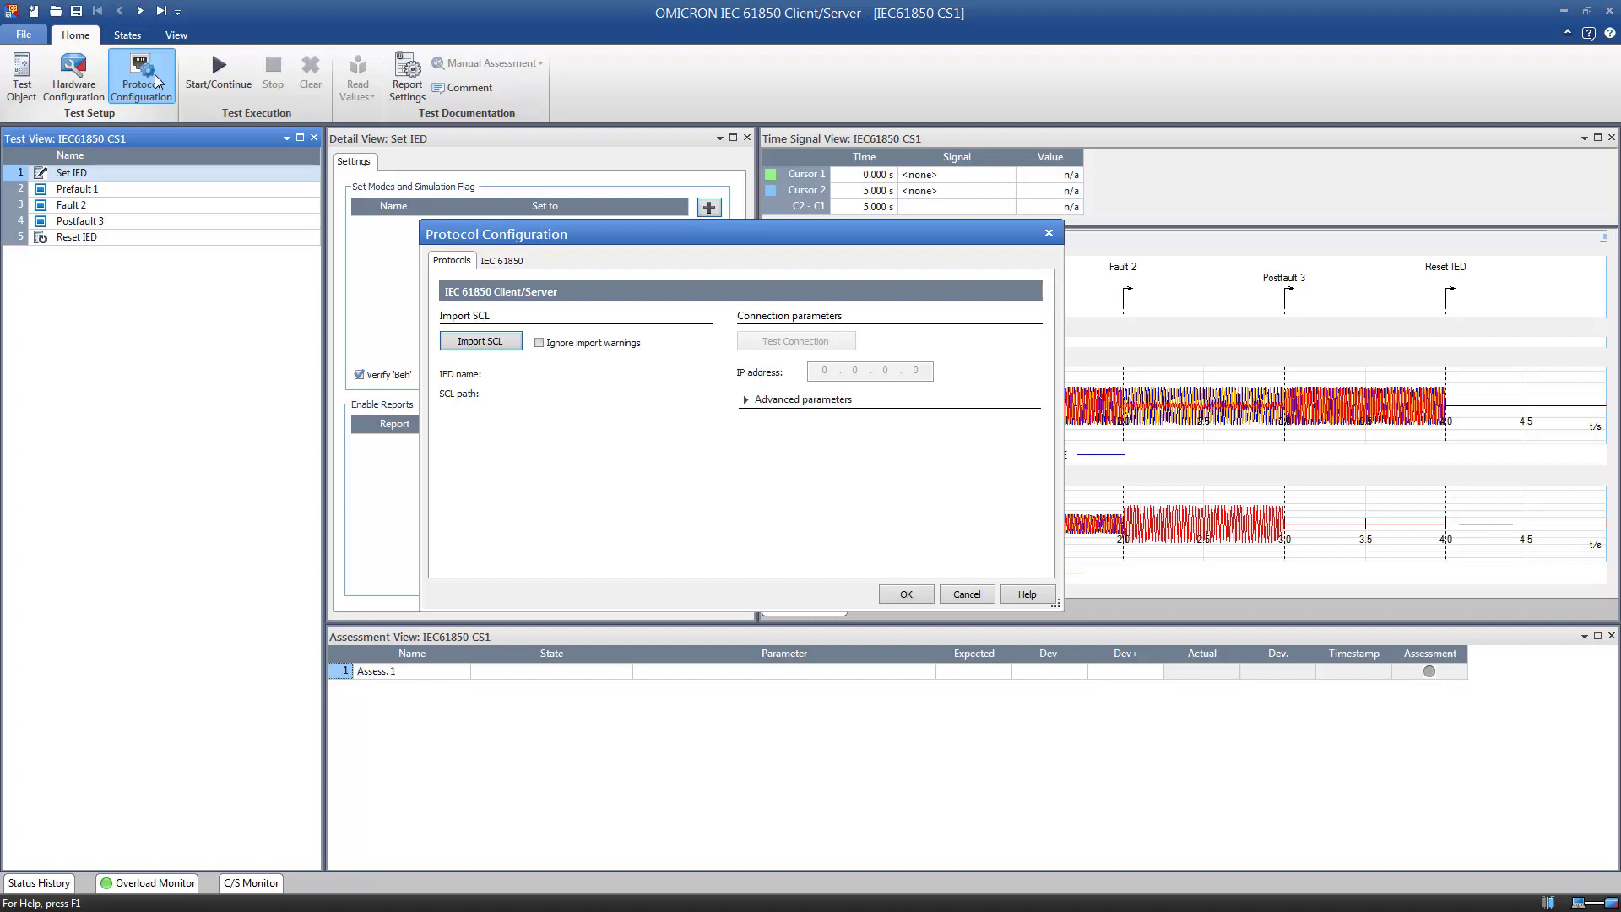
{"action": "left_click", "coordinate": [446, 346]}
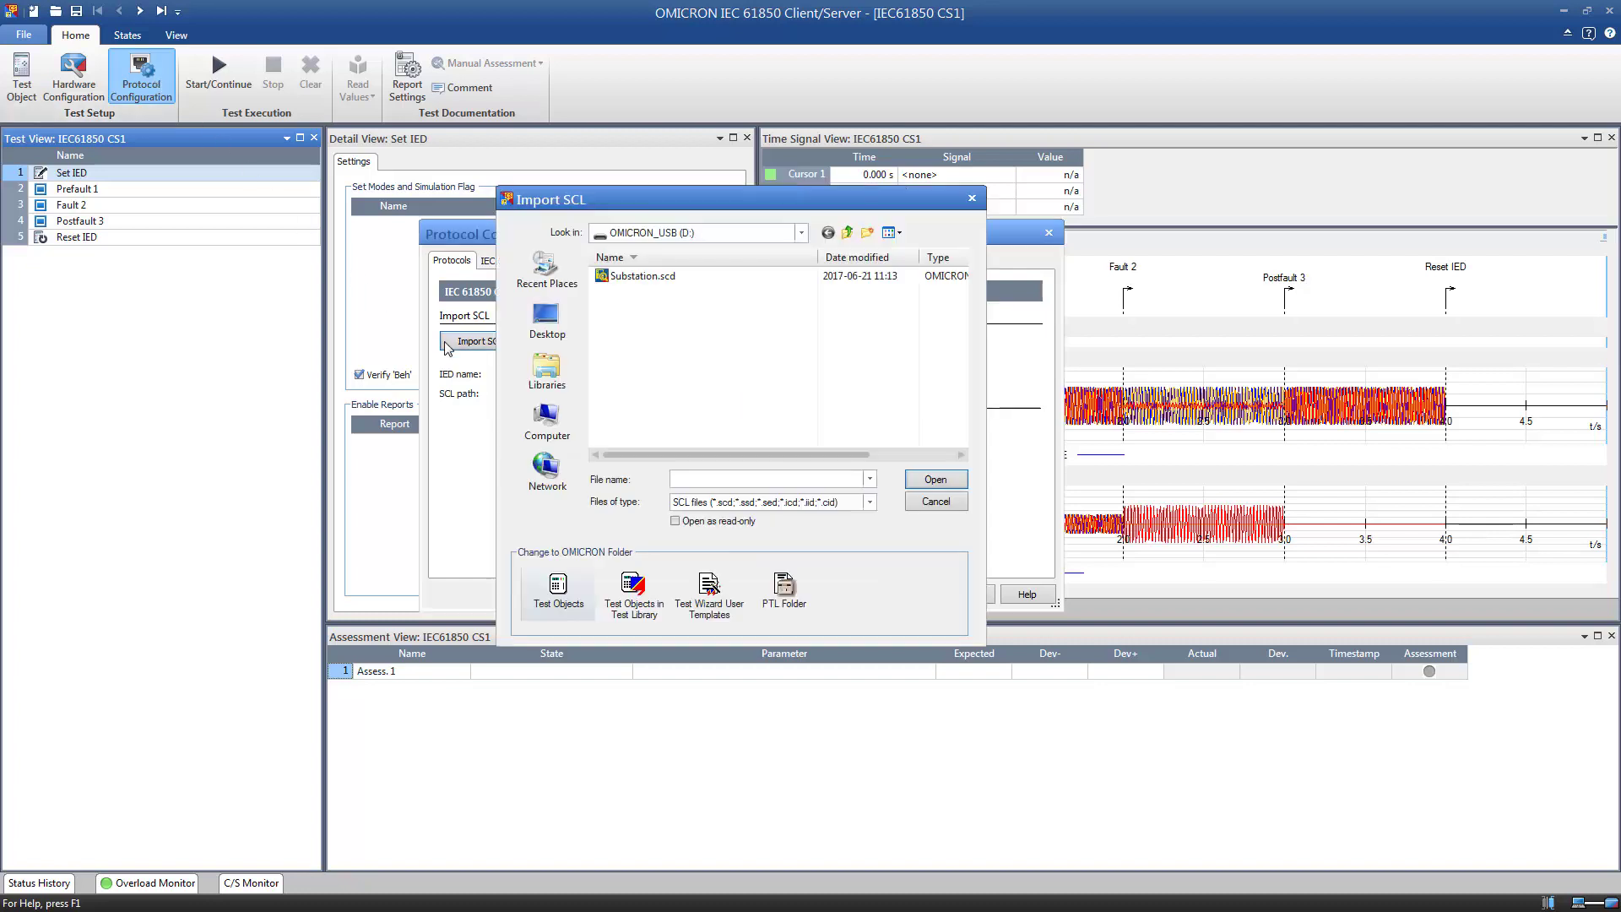
{"action": "left_click", "coordinate": [633, 277]}
{"action": "left_click", "coordinate": [922, 478]}
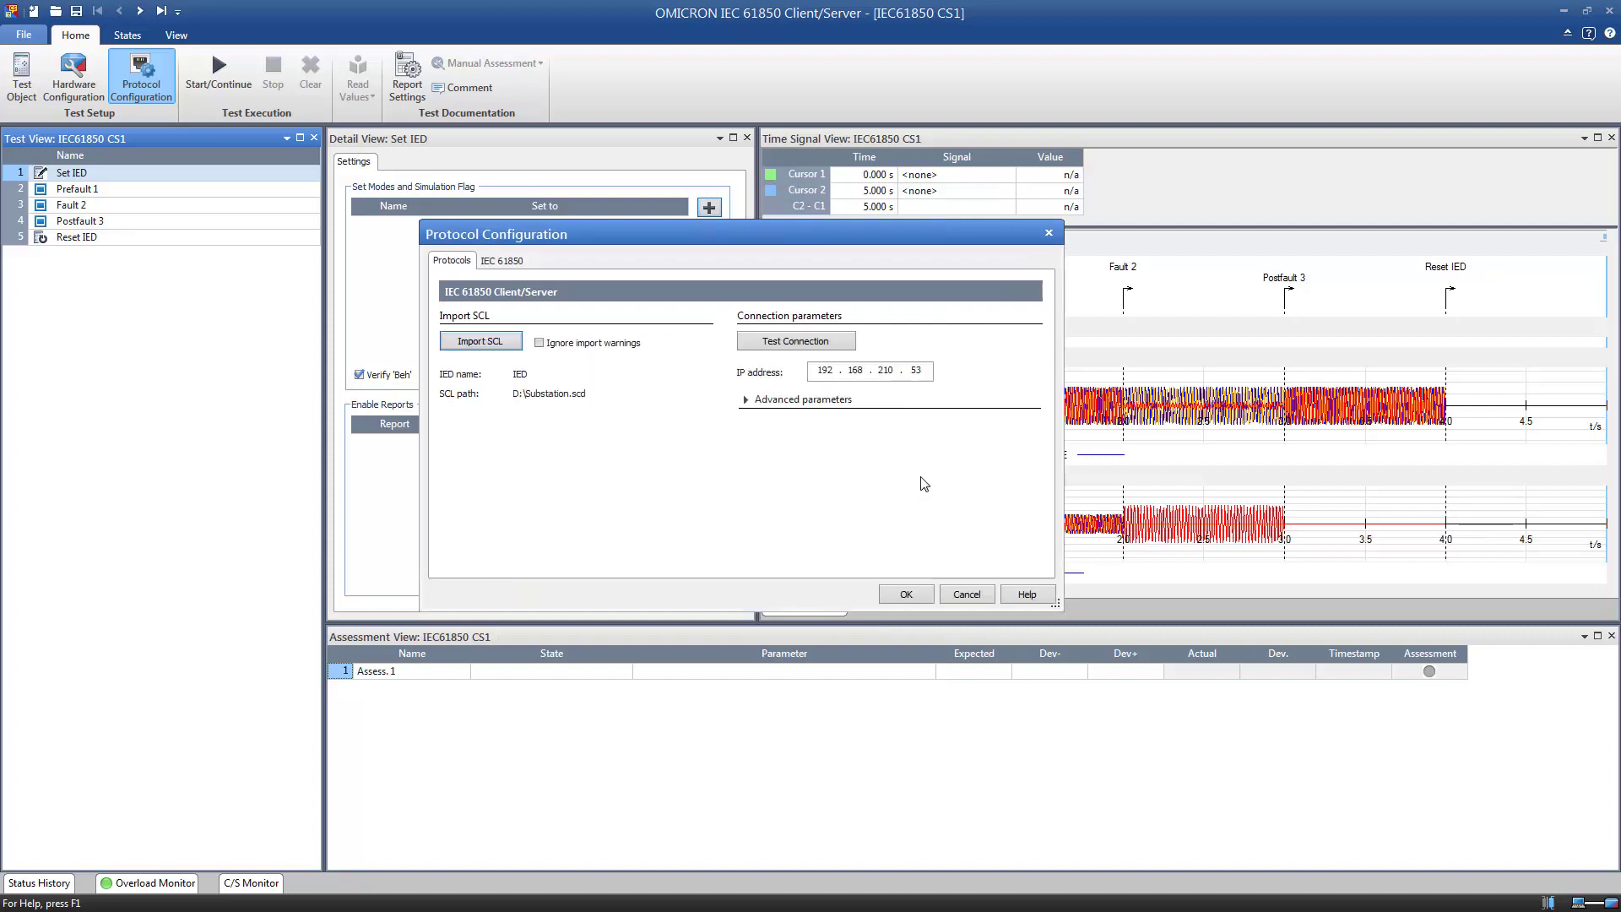
Test the connection to the imported IED and accept the protocol configuration
{"action": "left_click", "coordinate": [836, 347]}
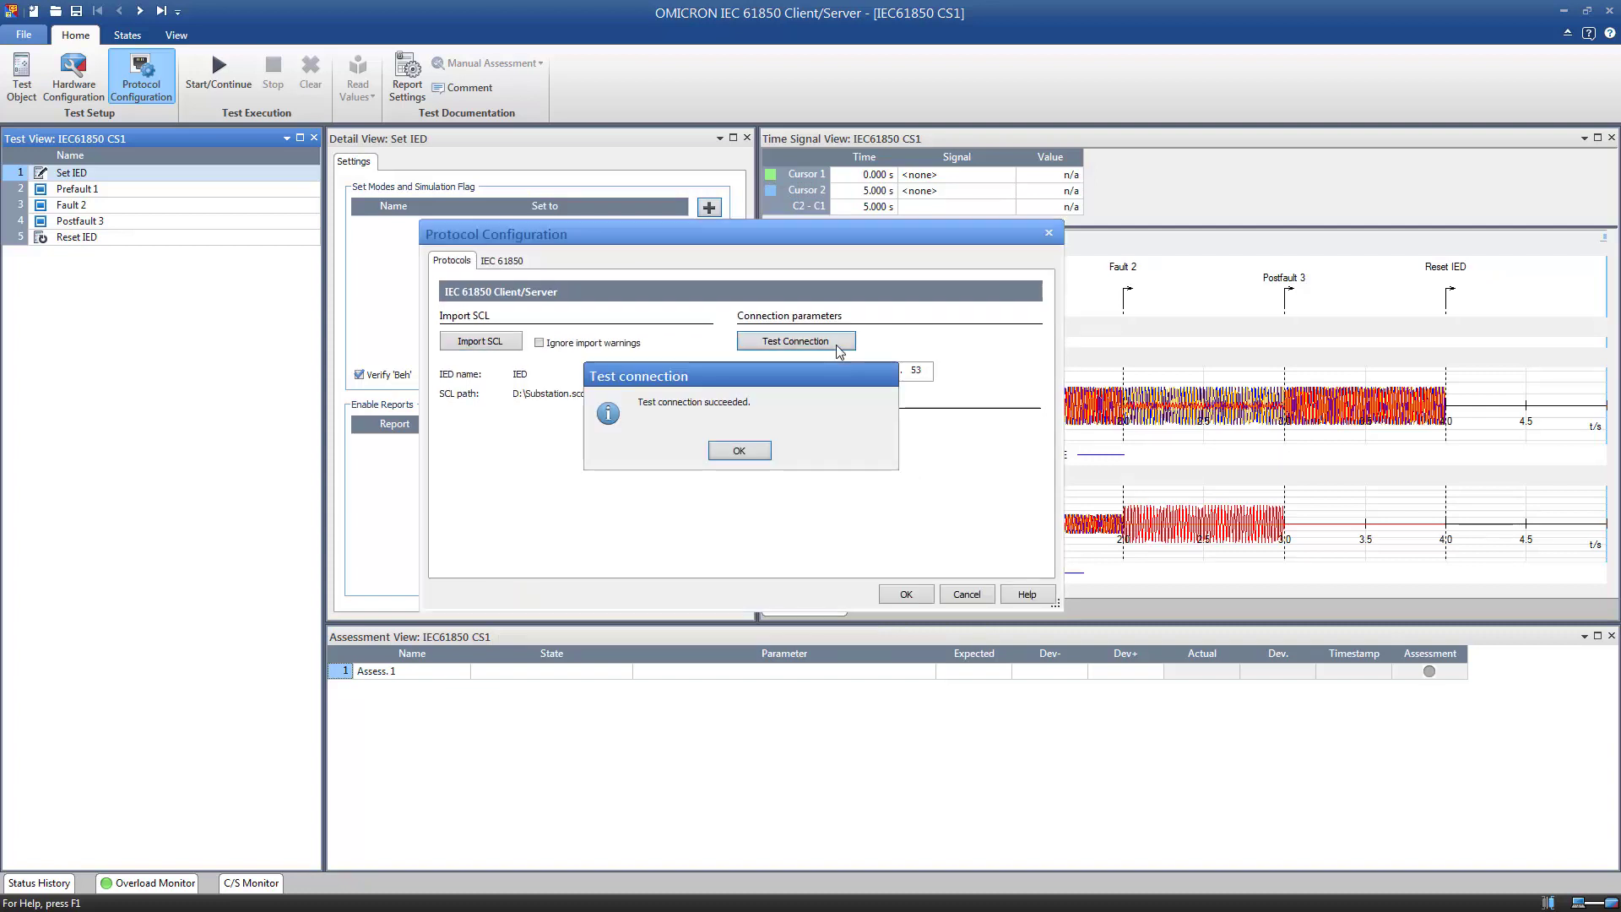
{"action": "left_click", "coordinate": [756, 451]}
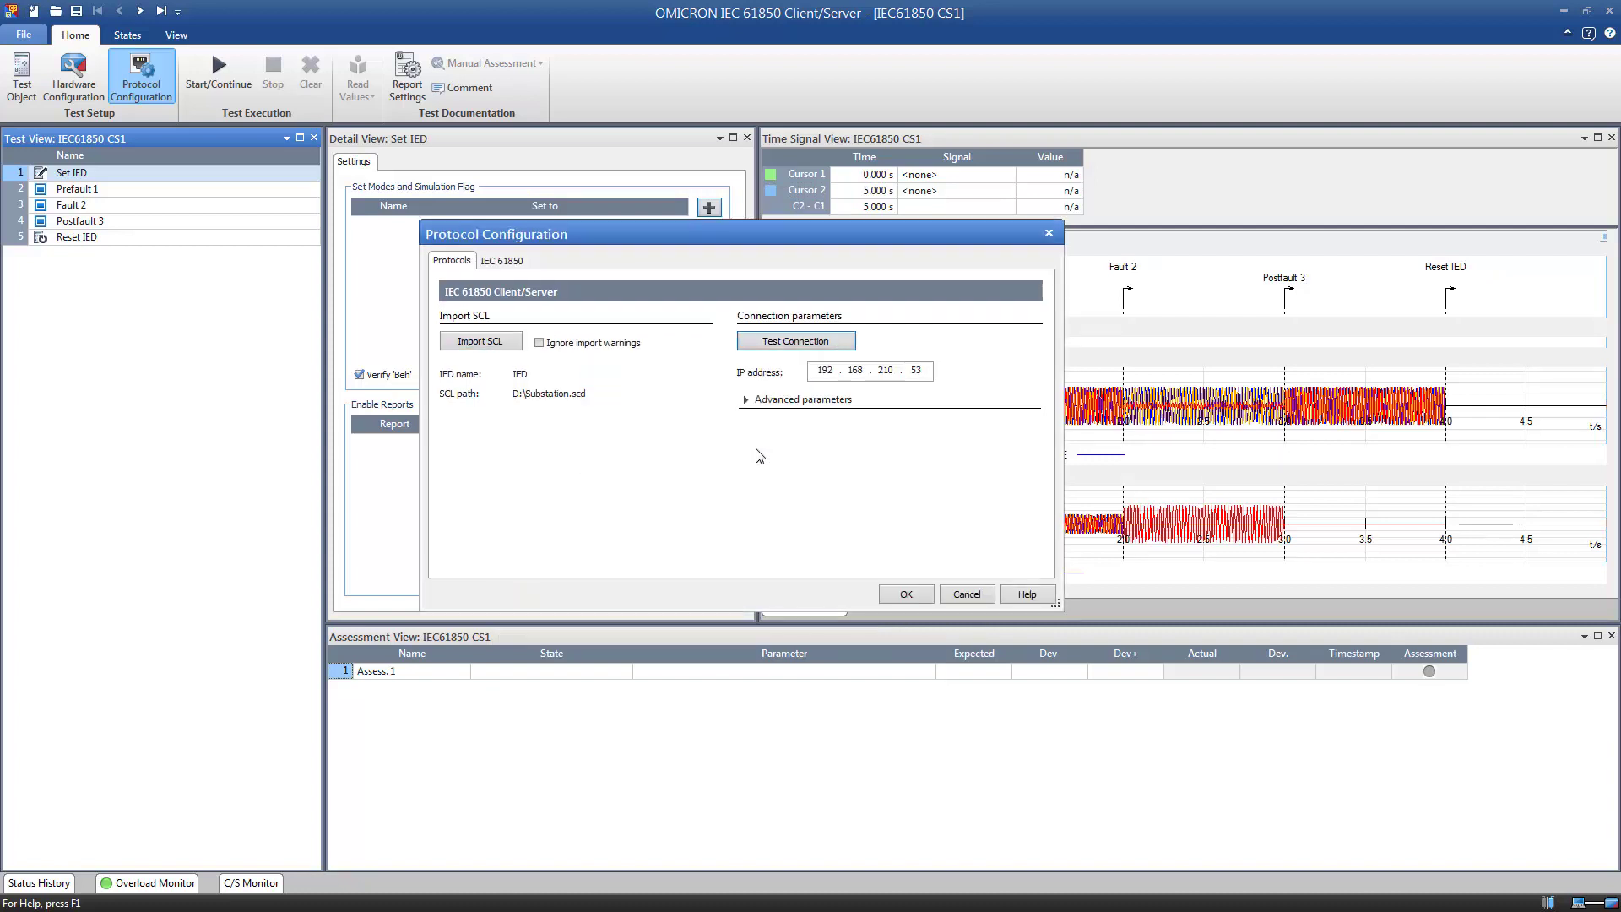
{"action": "left_click", "coordinate": [900, 594]}
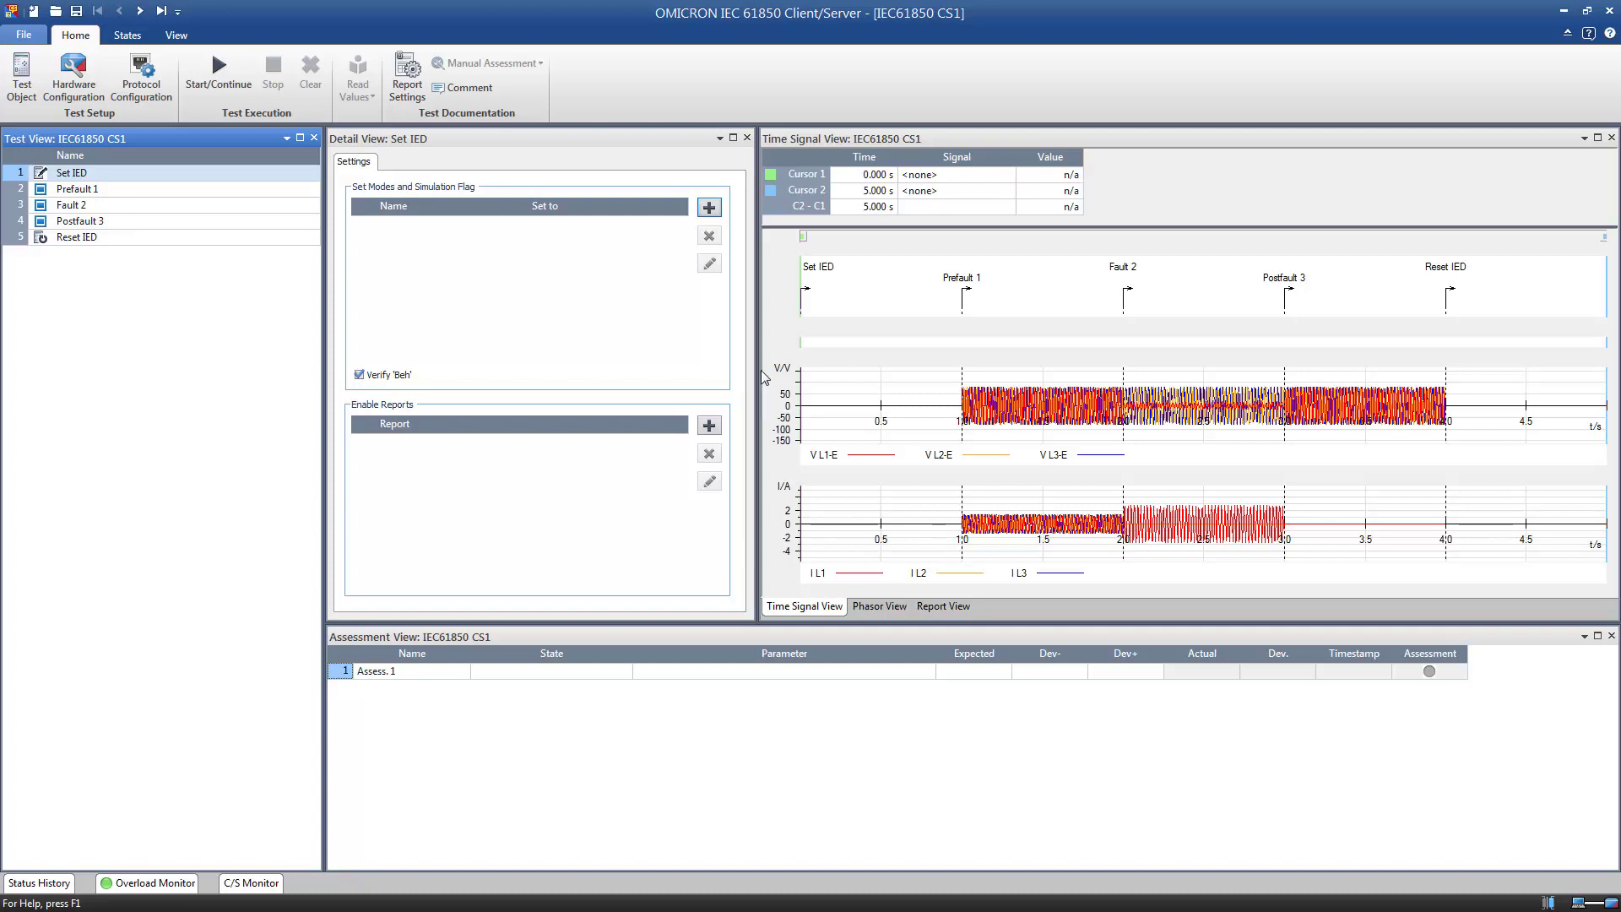
Add 5051OC.ID_PTOC1.Mod to the Set IED modes and set it to 3 [test]
{"action": "left_click", "coordinate": [709, 209]}
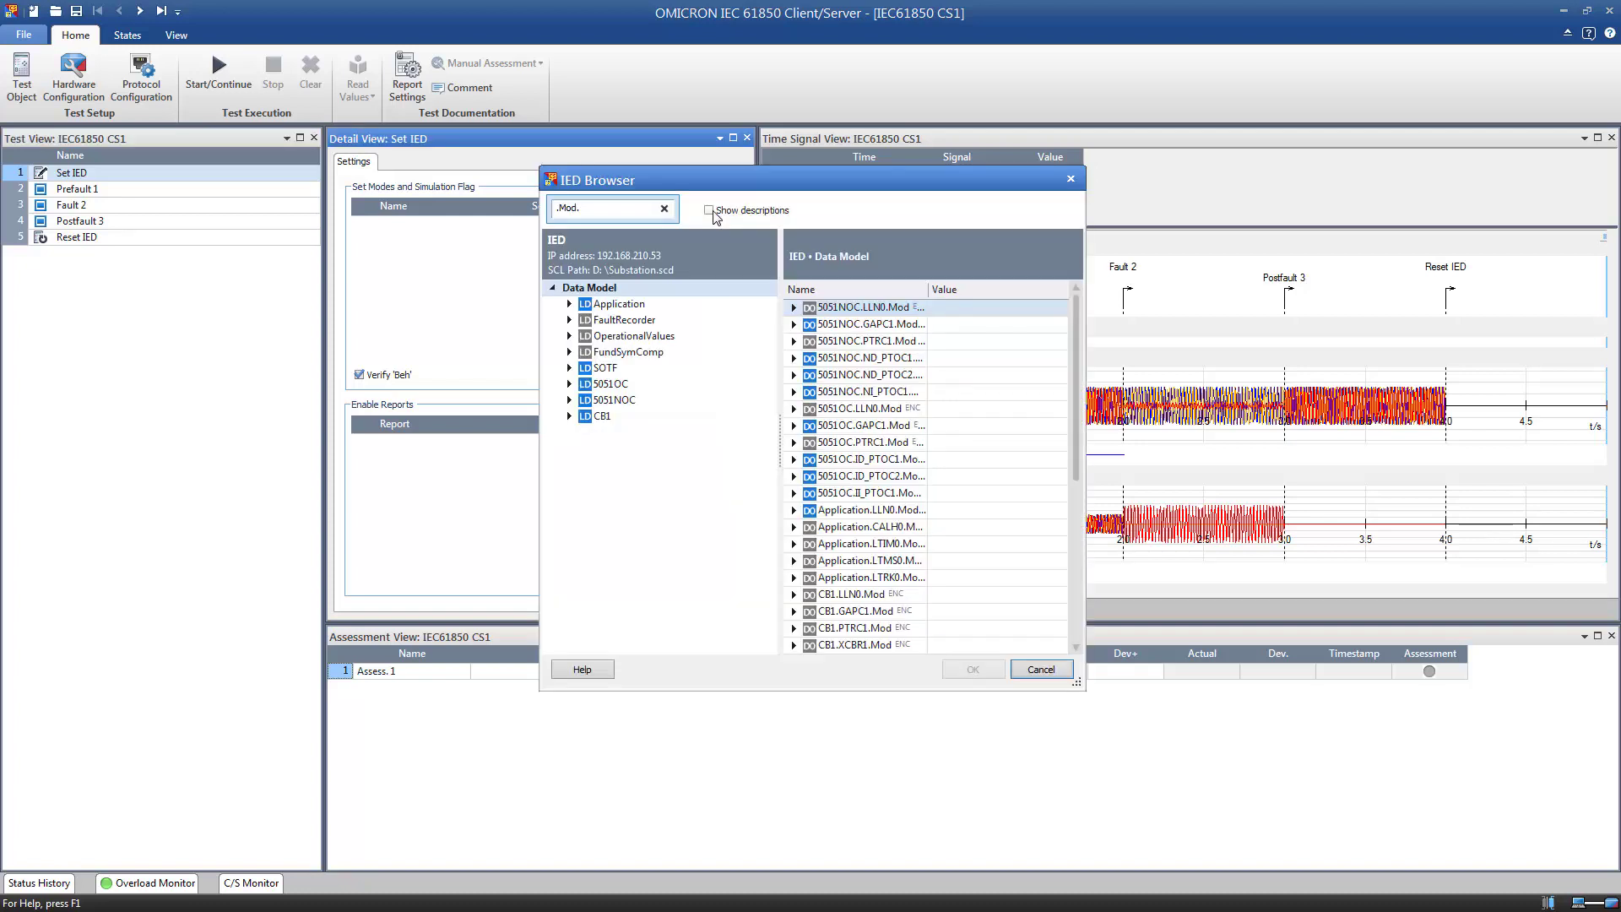
{"action": "left_click", "coordinate": [611, 387]}
{"action": "left_click", "coordinate": [838, 362]}
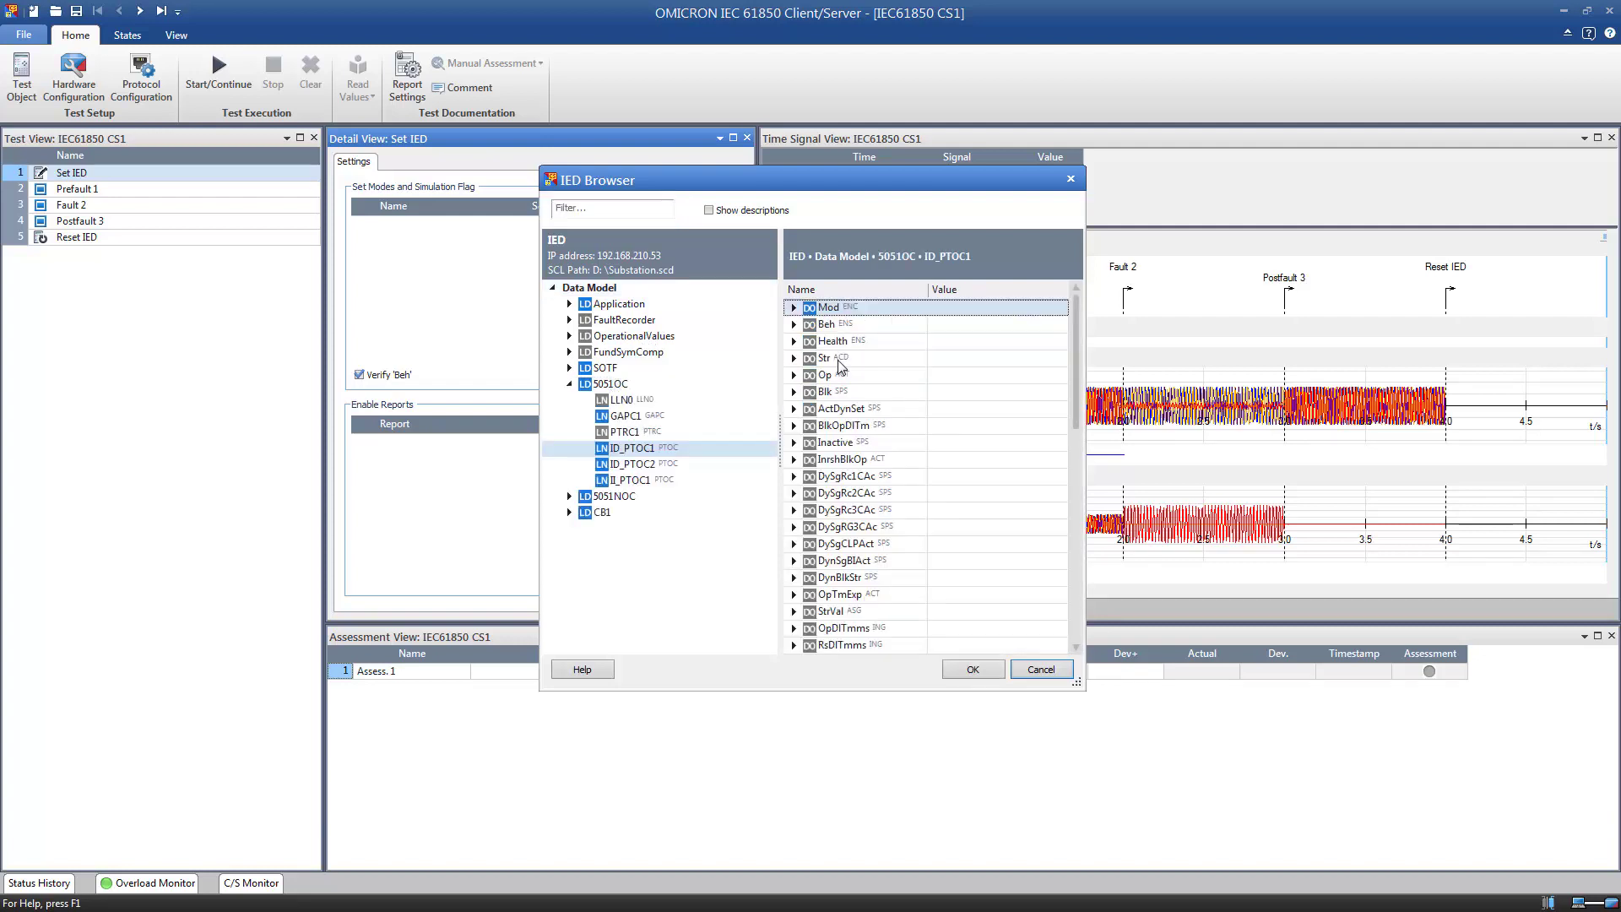
{"action": "double_click", "coordinate": [837, 312]}
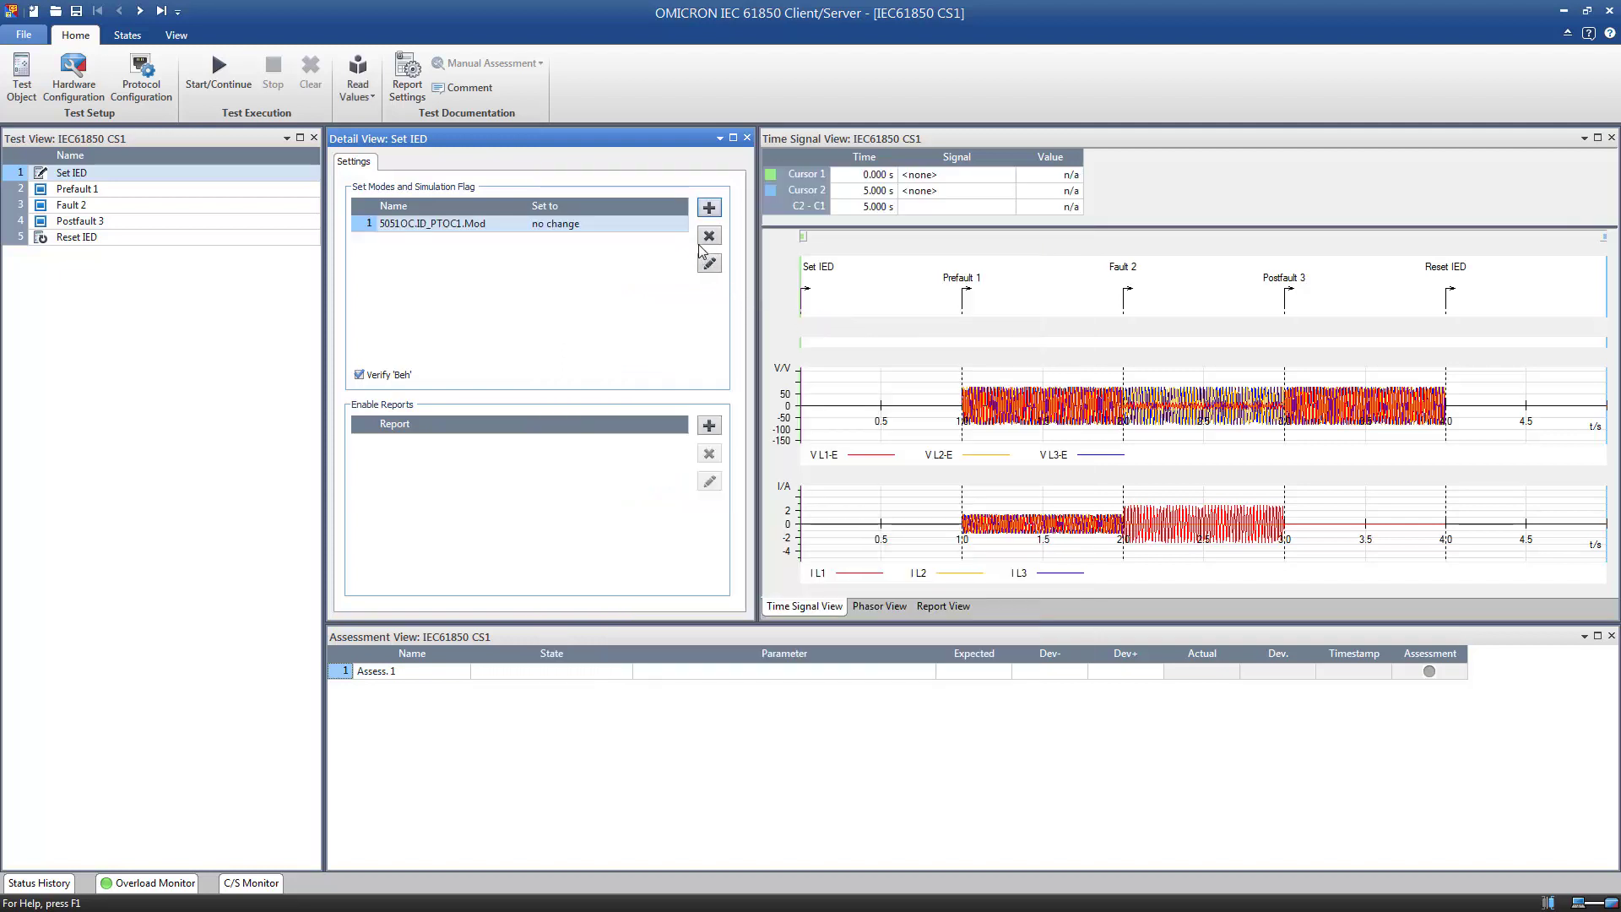
{"action": "left_click", "coordinate": [681, 224]}
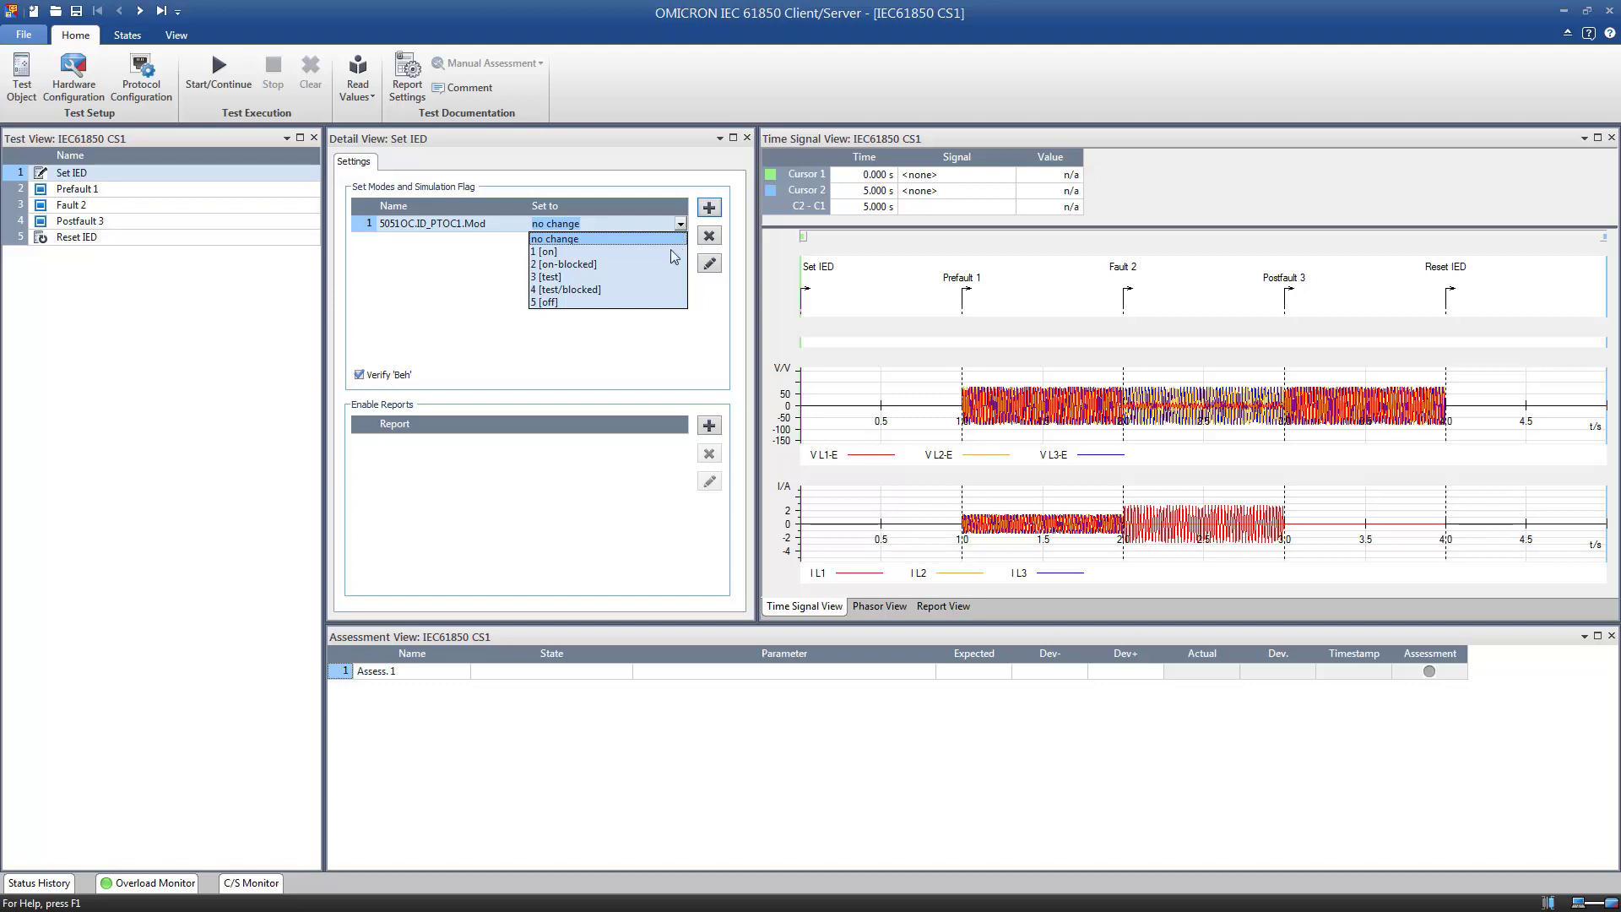
{"action": "left_click", "coordinate": [556, 278]}
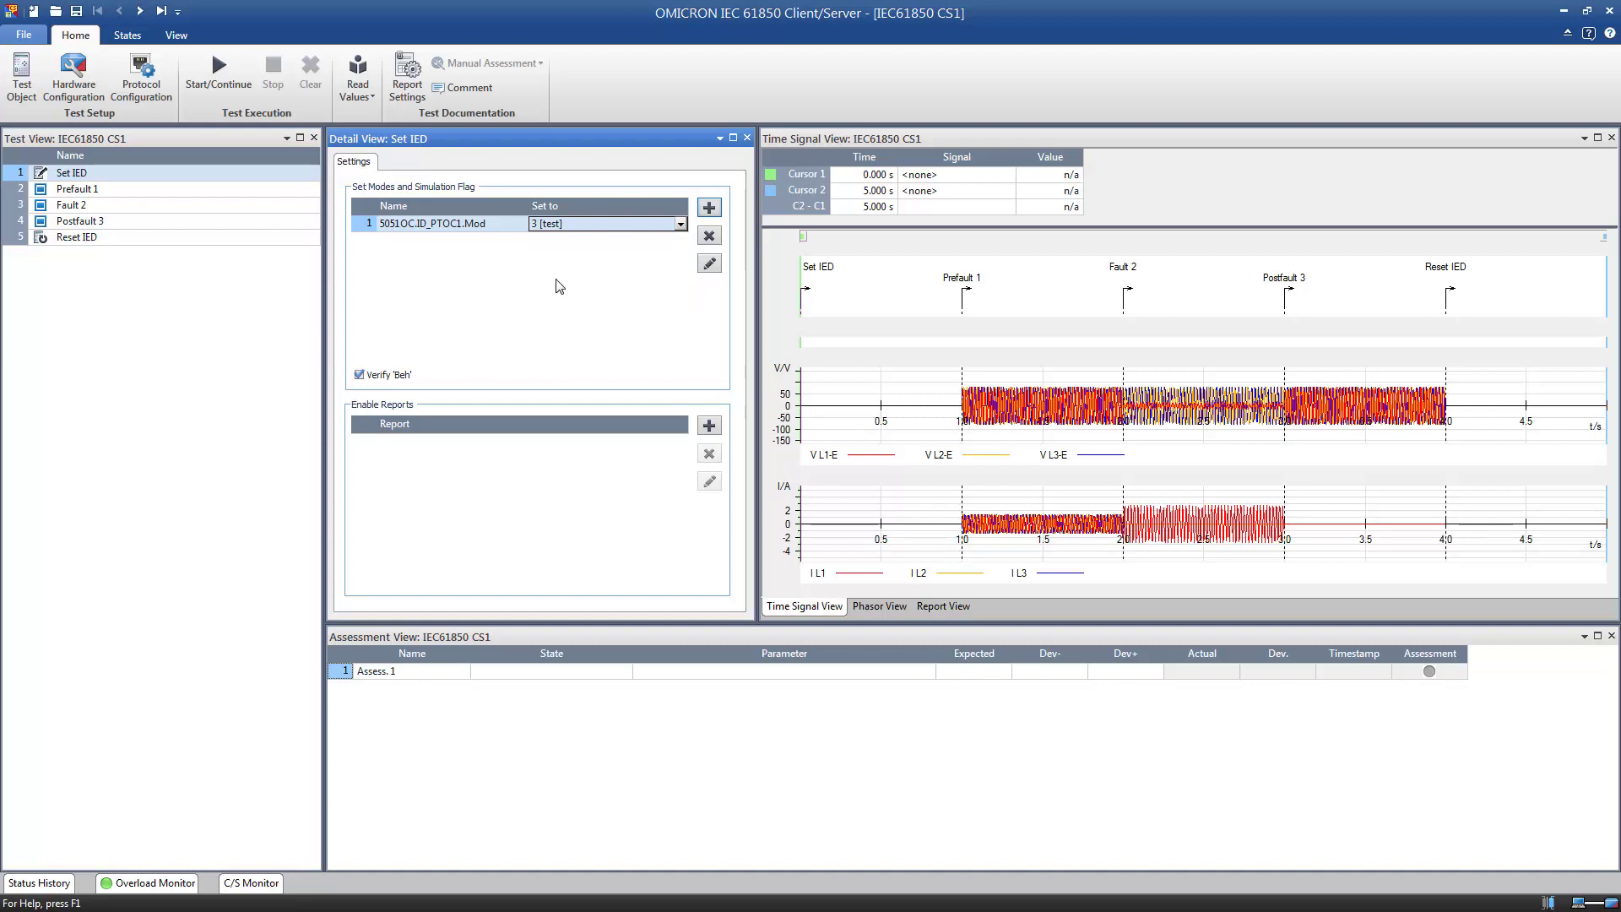
Add the simulation flag Application.LPHD0.Sim to the Set IED state and set it to True
{"action": "left_click", "coordinate": [708, 210]}
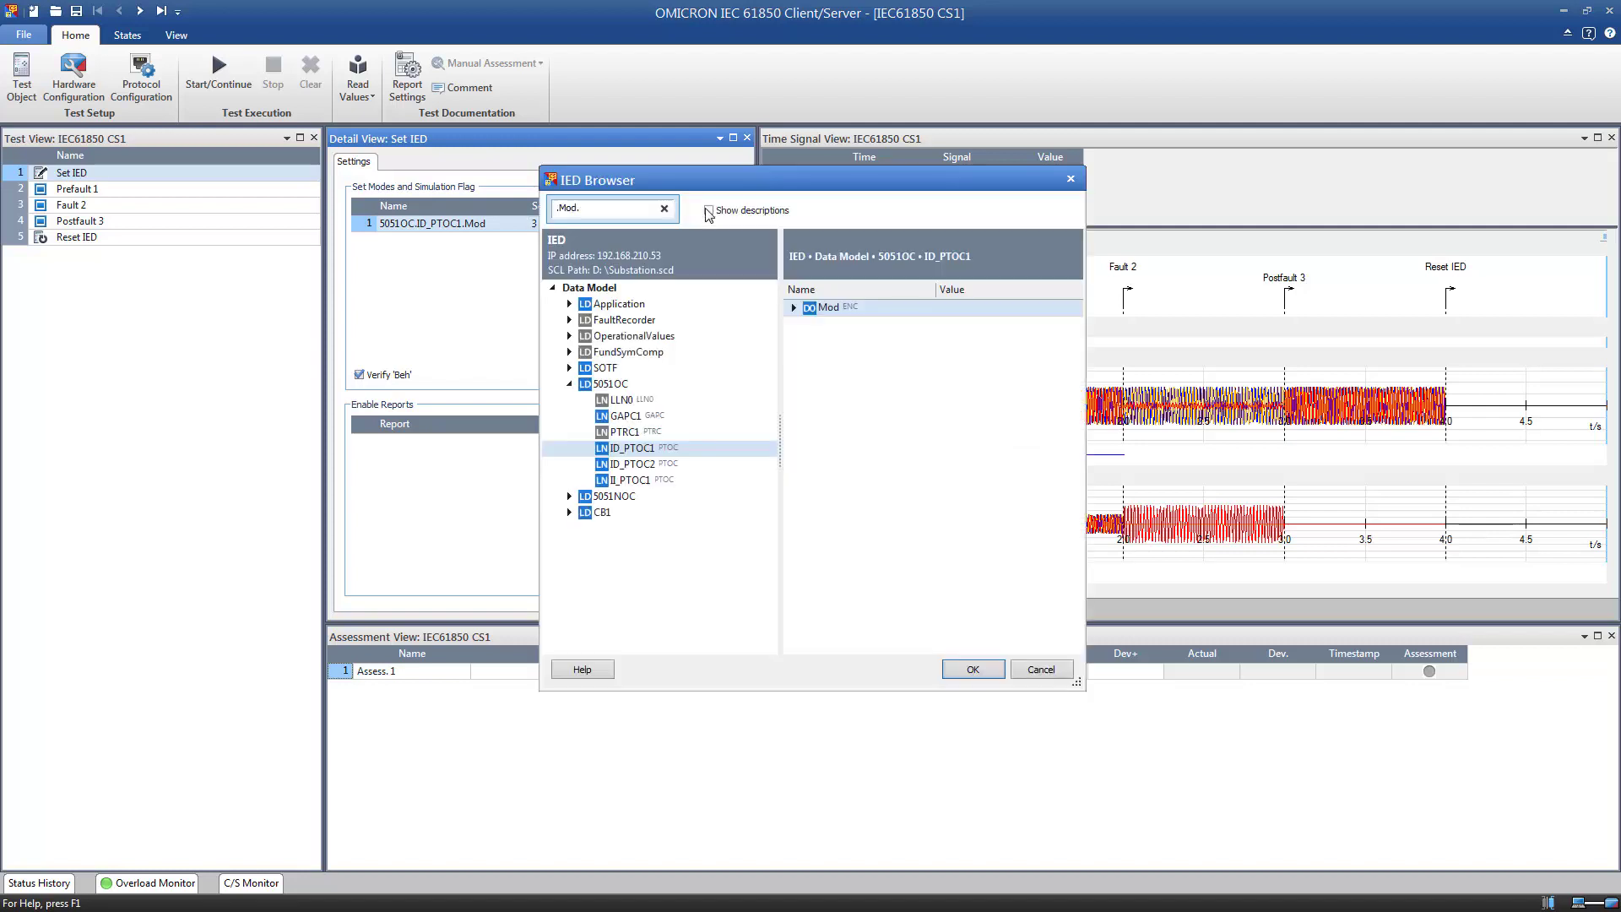
{"action": "left_click", "coordinate": [664, 208]}
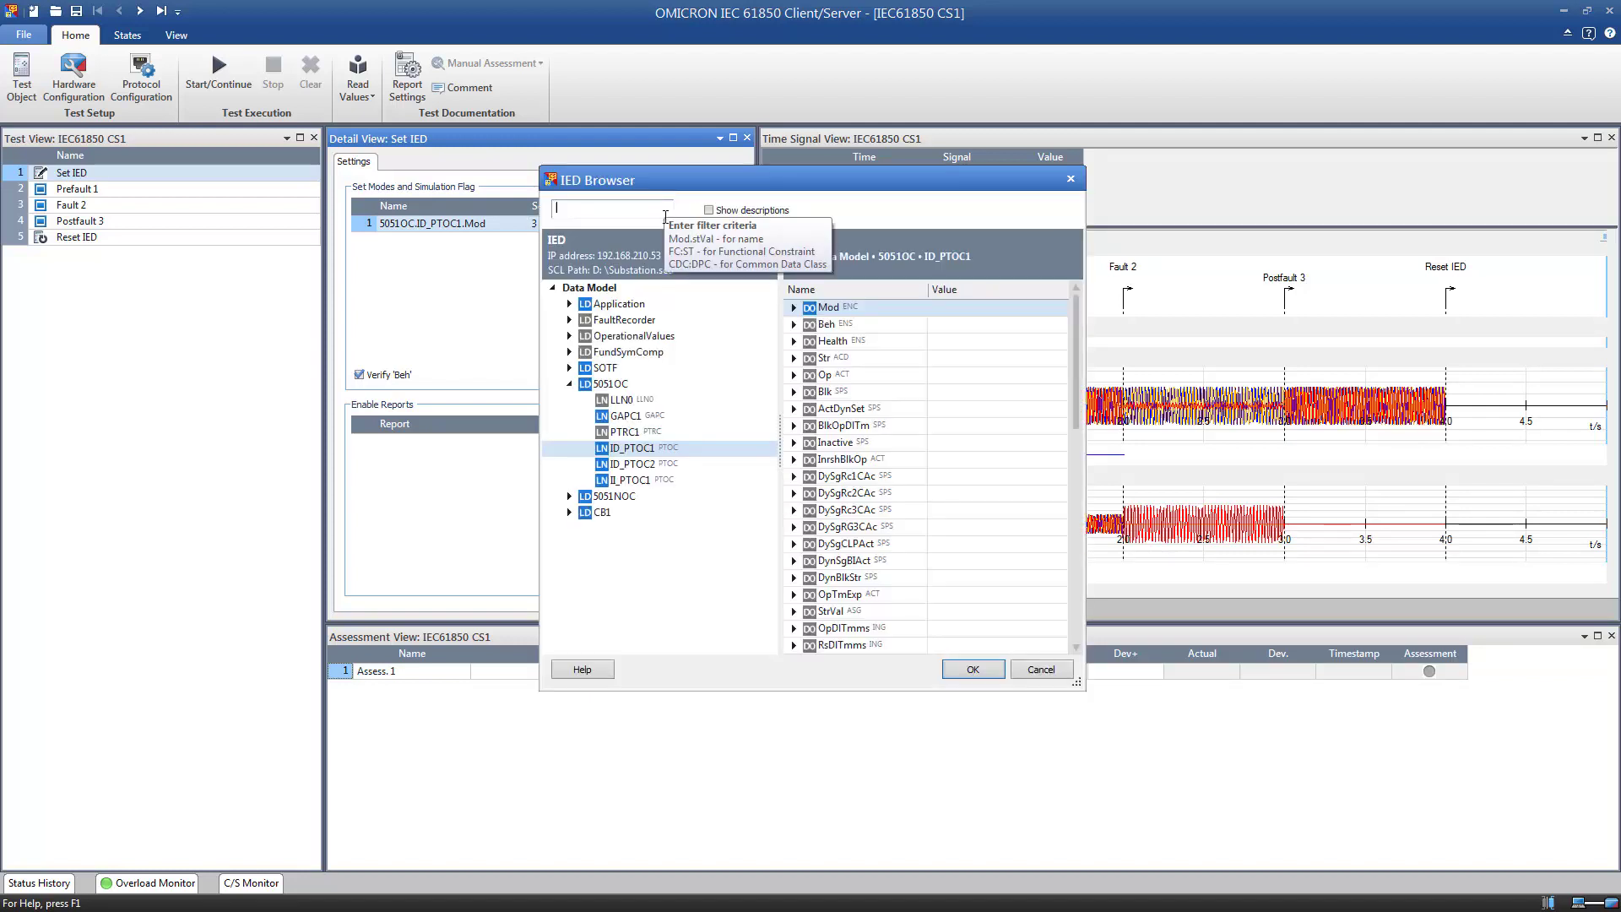
{"action": "left_click", "coordinate": [571, 306]}
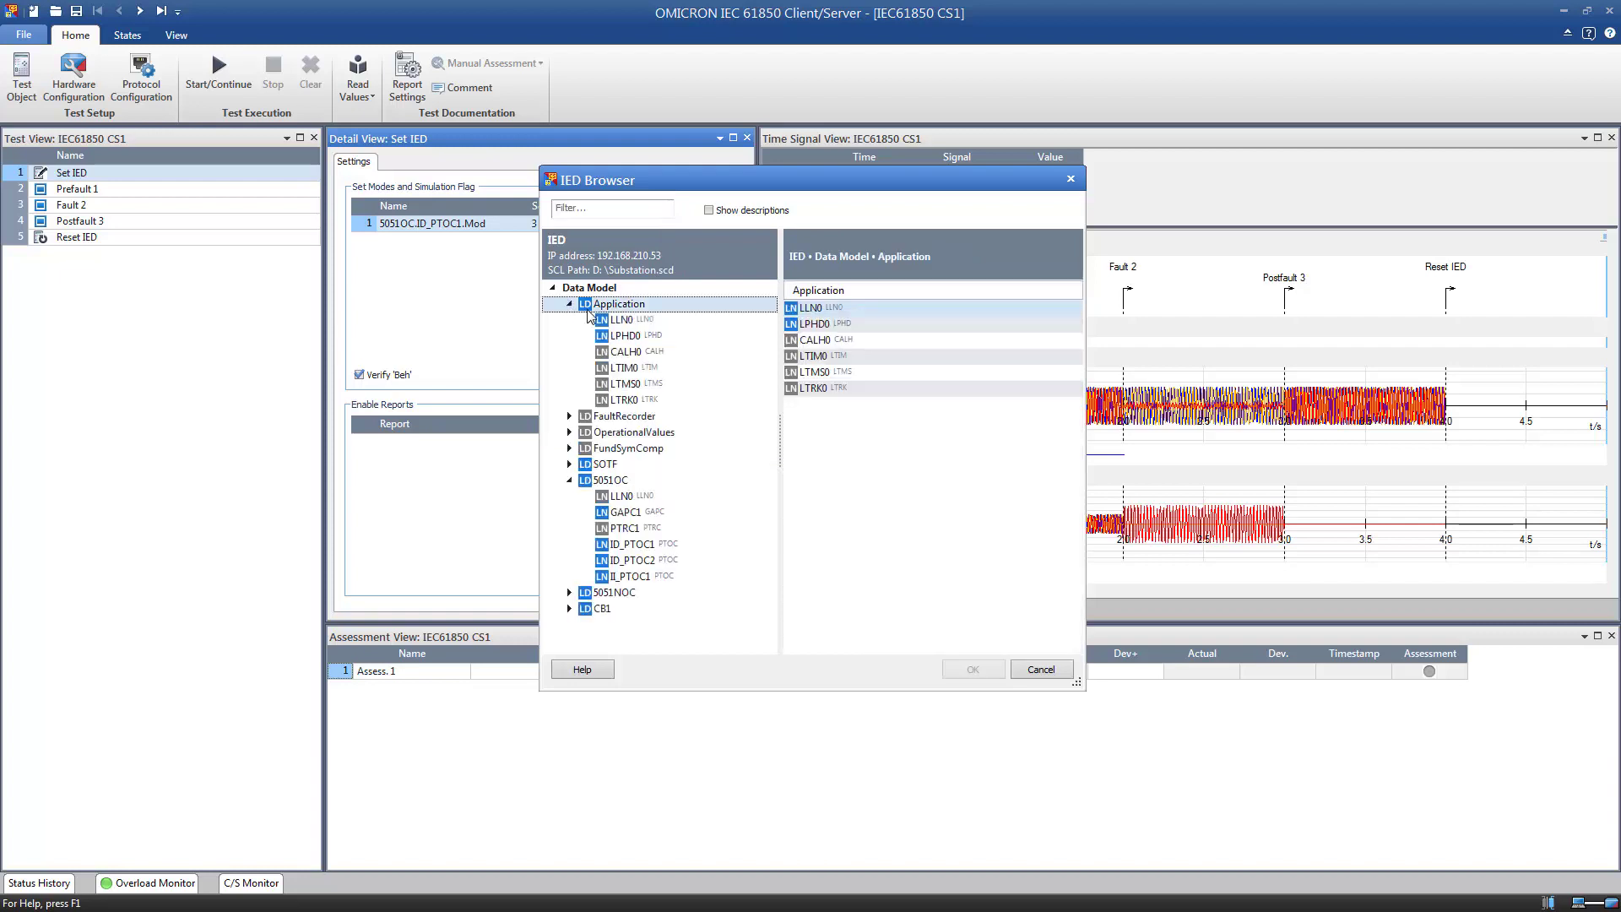
{"action": "left_click", "coordinate": [623, 336]}
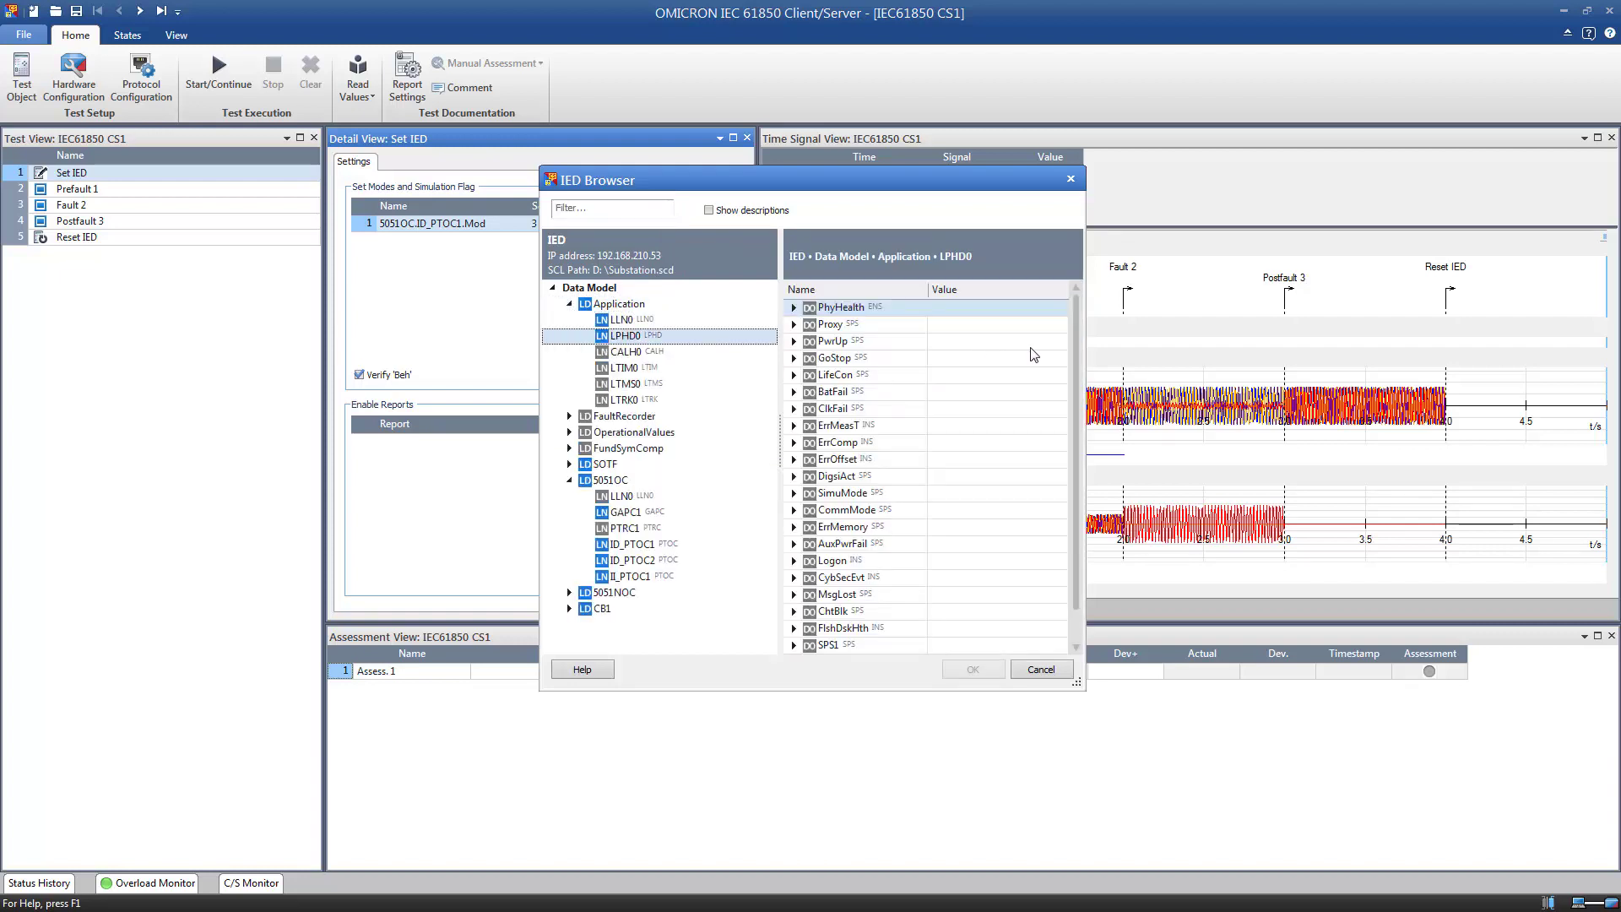
{"action": "scroll", "coordinate": [1077, 361], "scroll_direction": "down", "scroll_amount": 1}
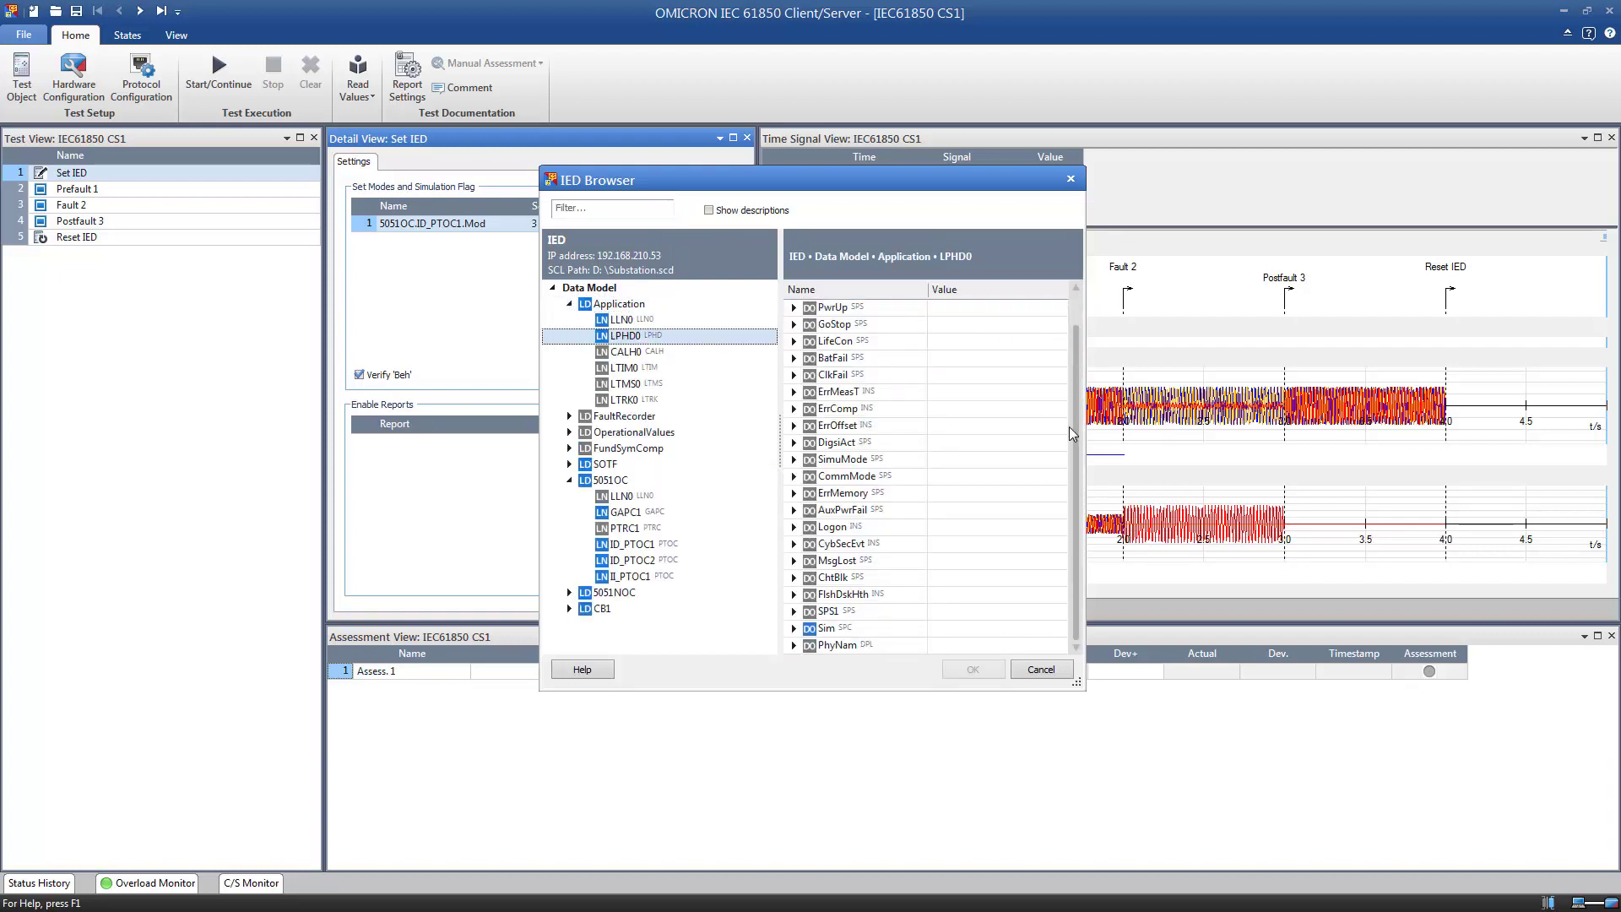
{"action": "left_click", "coordinate": [812, 629]}
{"action": "left_click", "coordinate": [978, 669]}
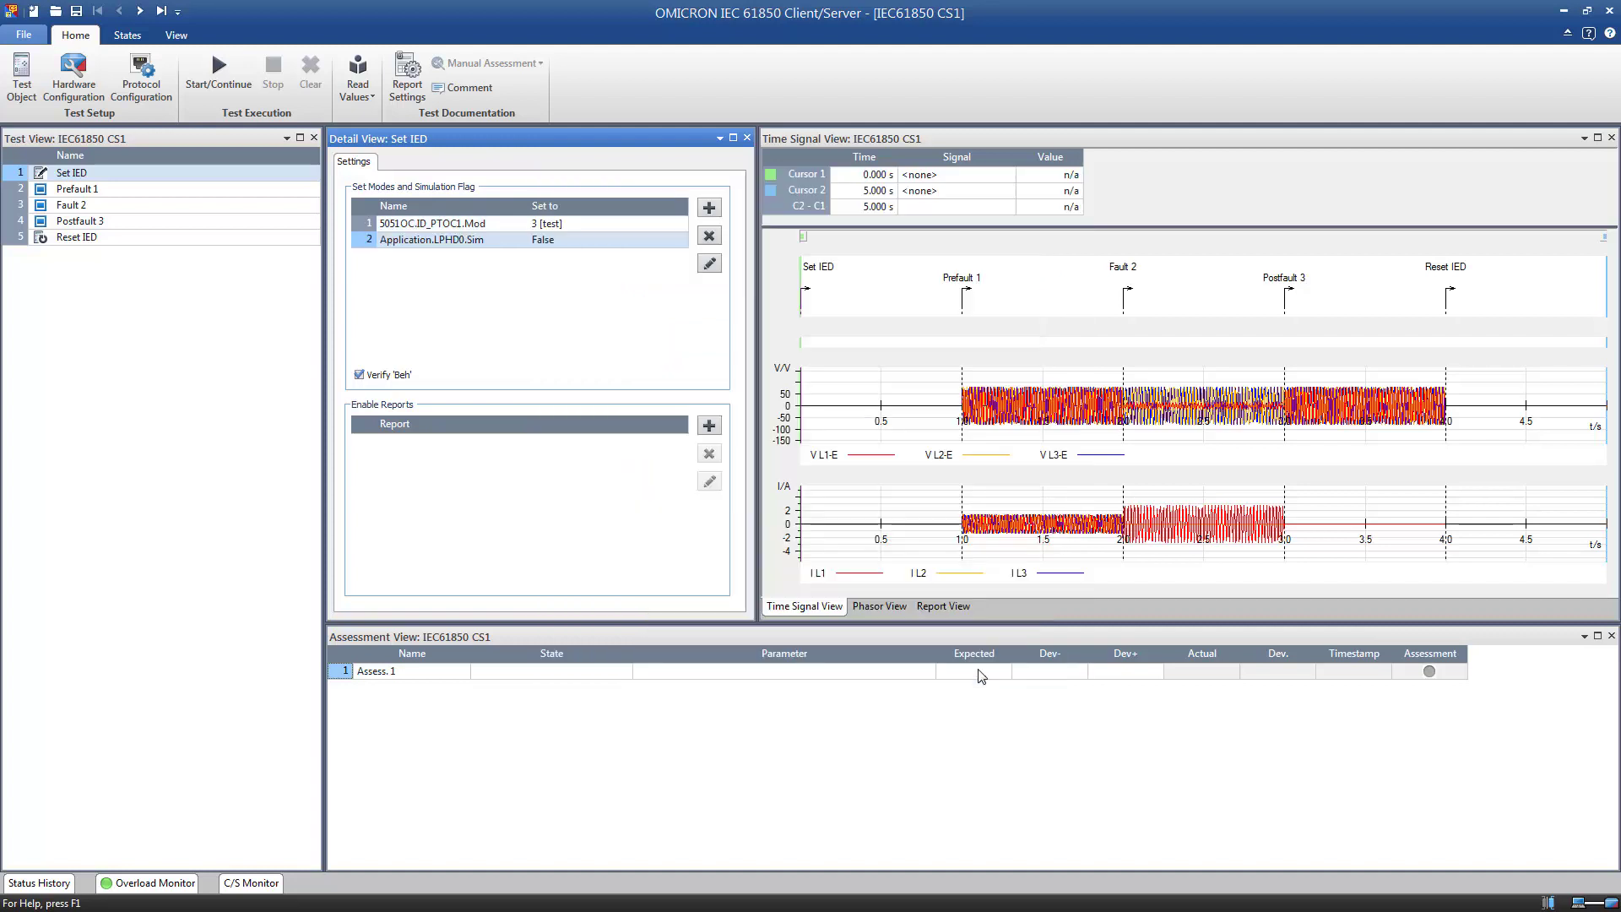
{"action": "left_click", "coordinate": [676, 245]}
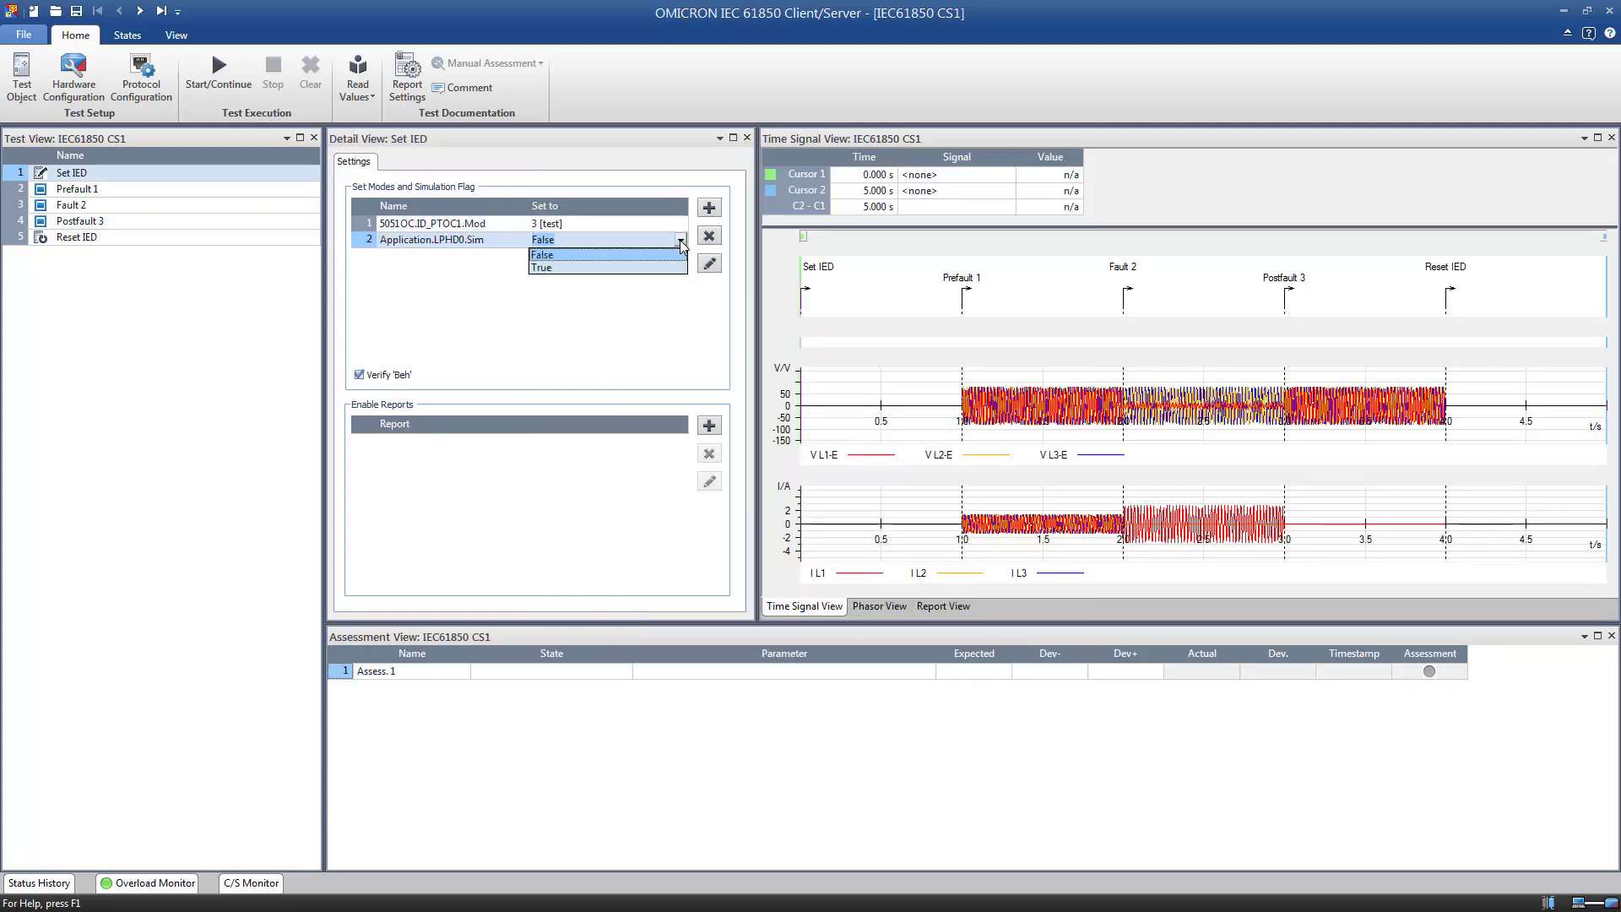
{"action": "left_click", "coordinate": [667, 266]}
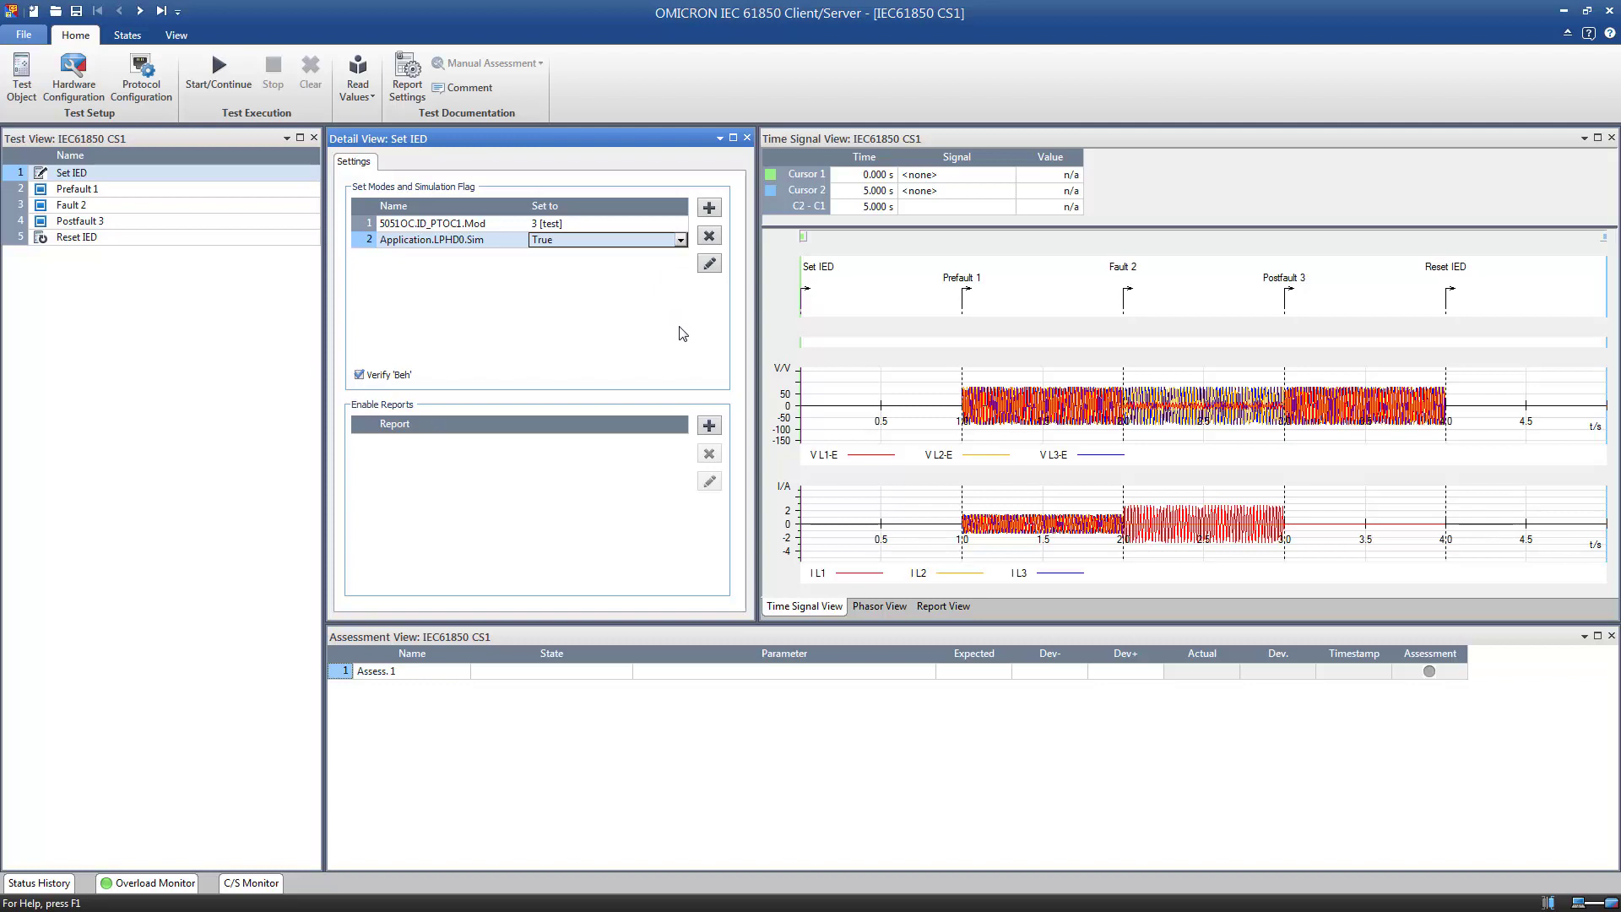
Enable the report Application.LLN0.A_URCB01 in the Set IED state with the dataset IEDCB1/LLN0$Dataset
{"action": "left_click", "coordinate": [708, 426]}
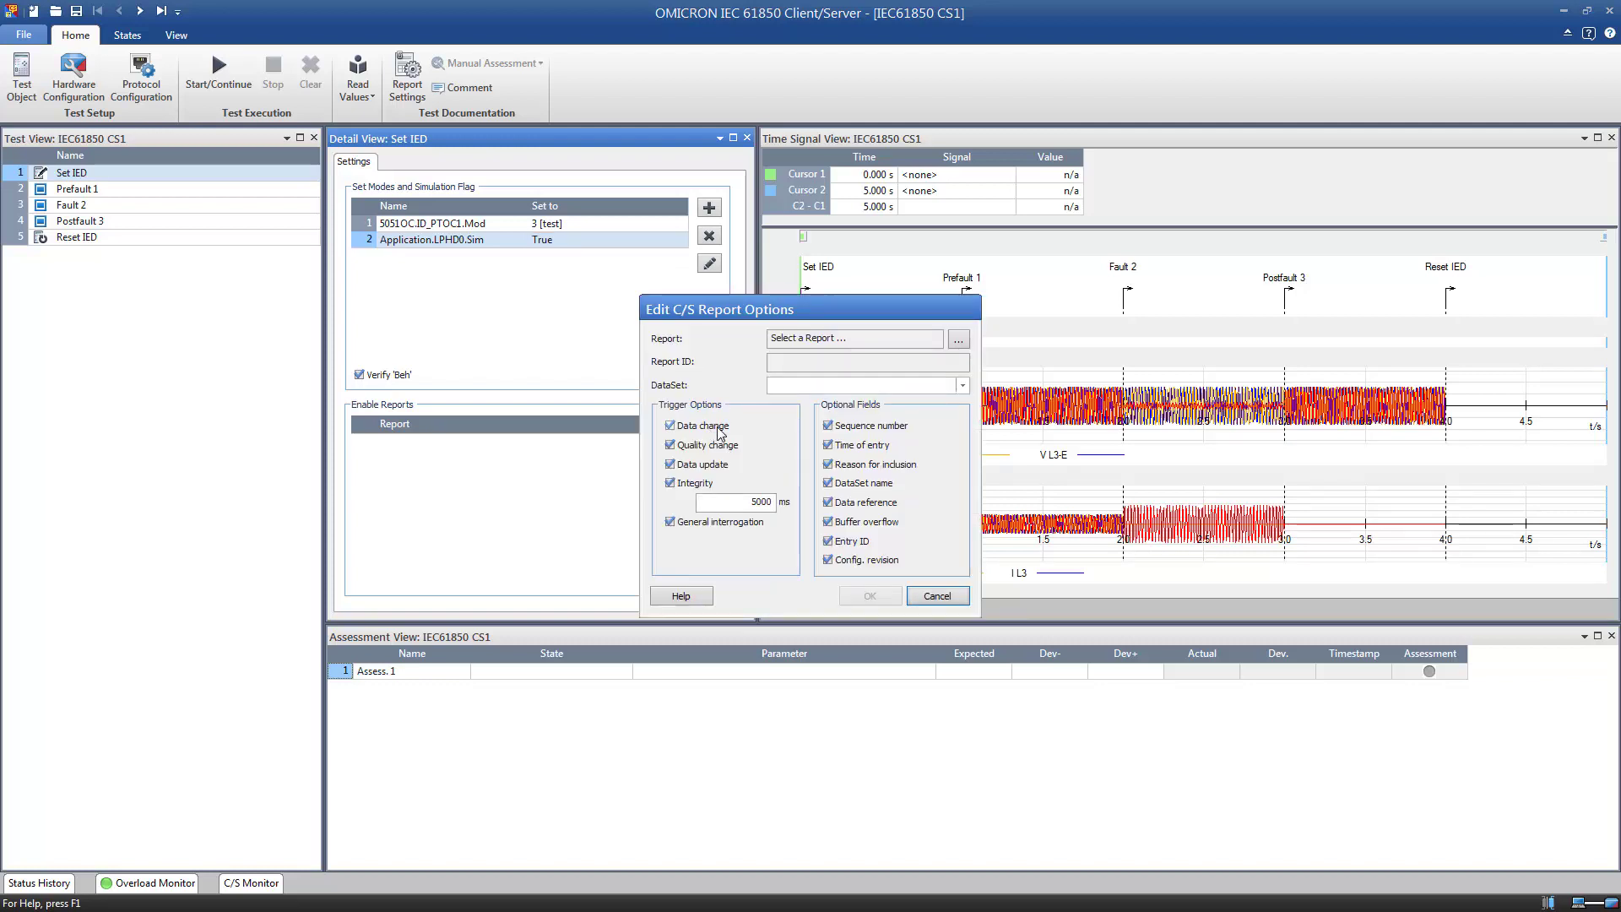
{"action": "left_click", "coordinate": [957, 339]}
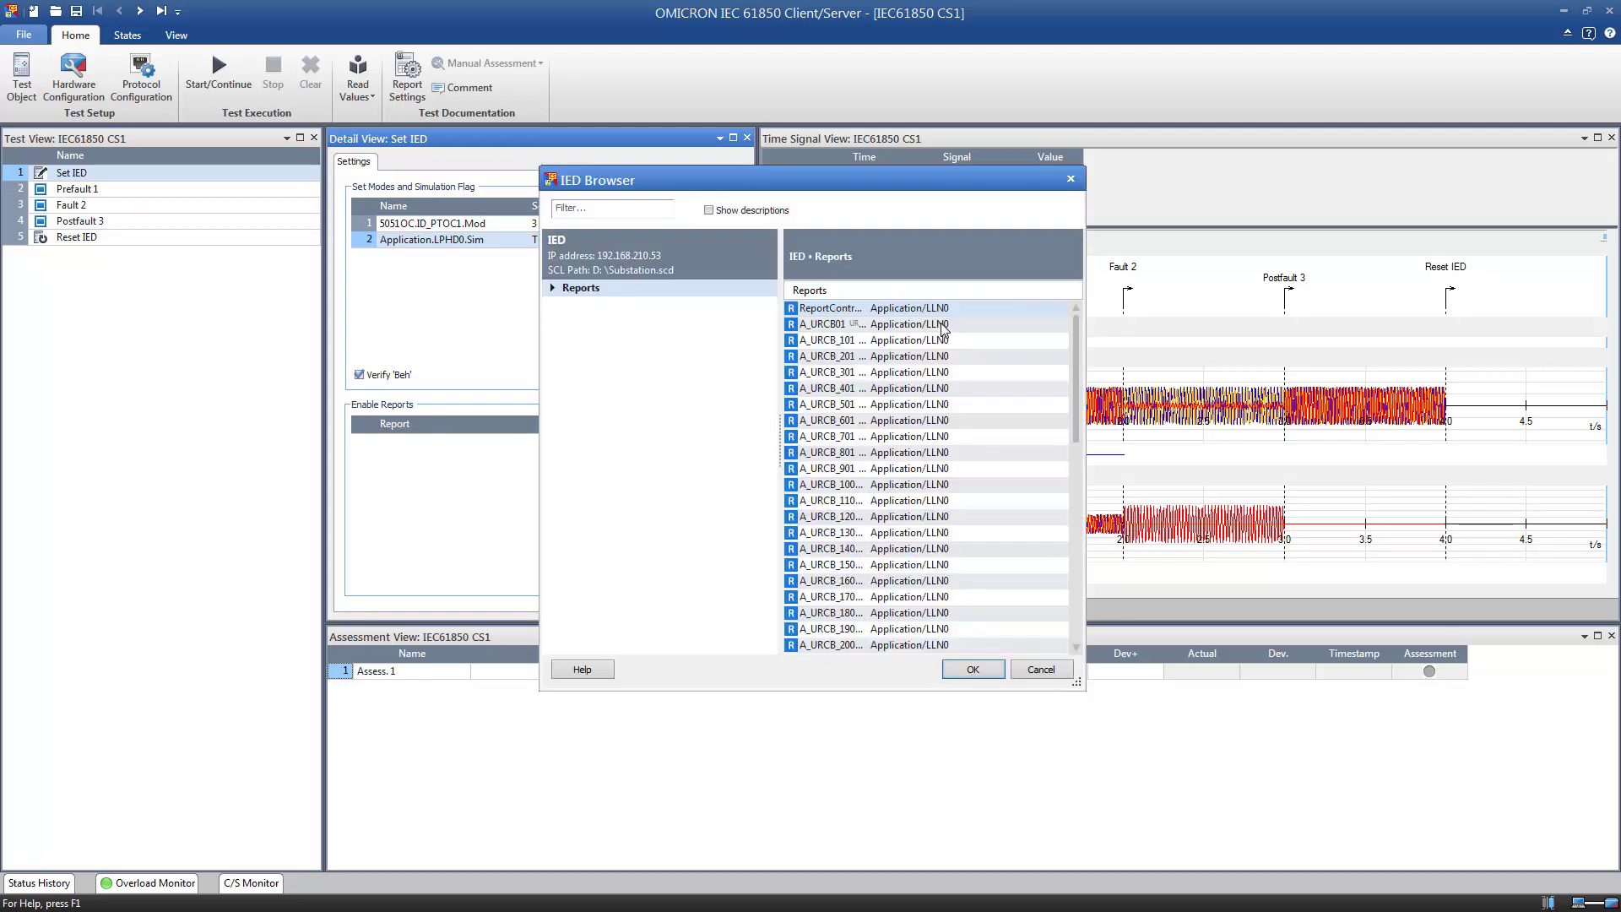
{"action": "left_click", "coordinate": [941, 326]}
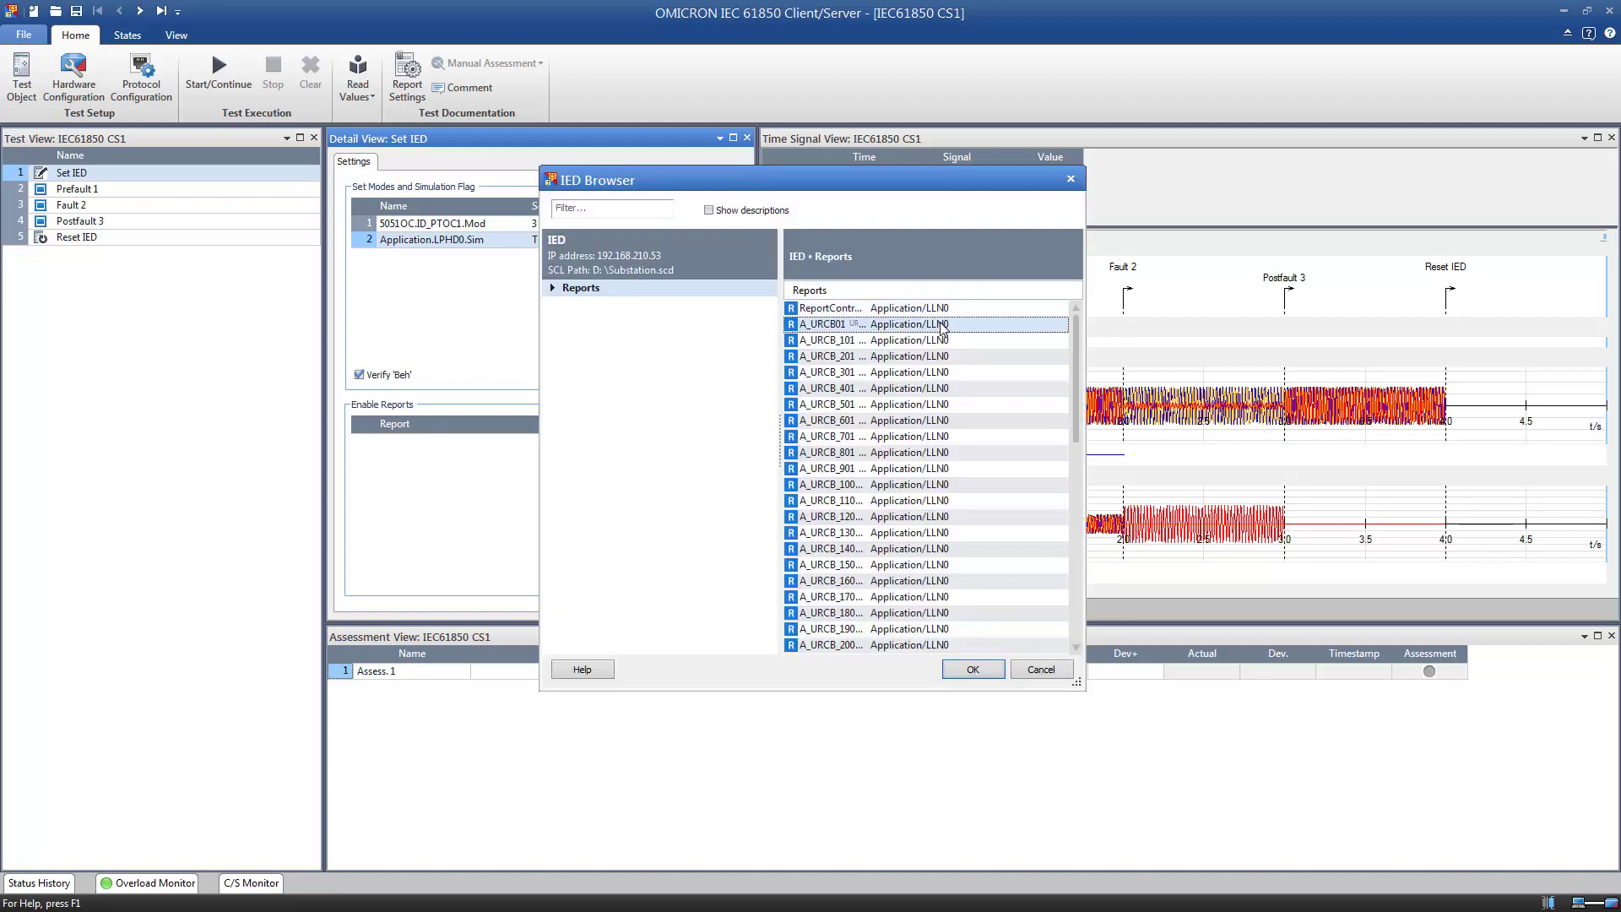
{"action": "left_click", "coordinate": [971, 668]}
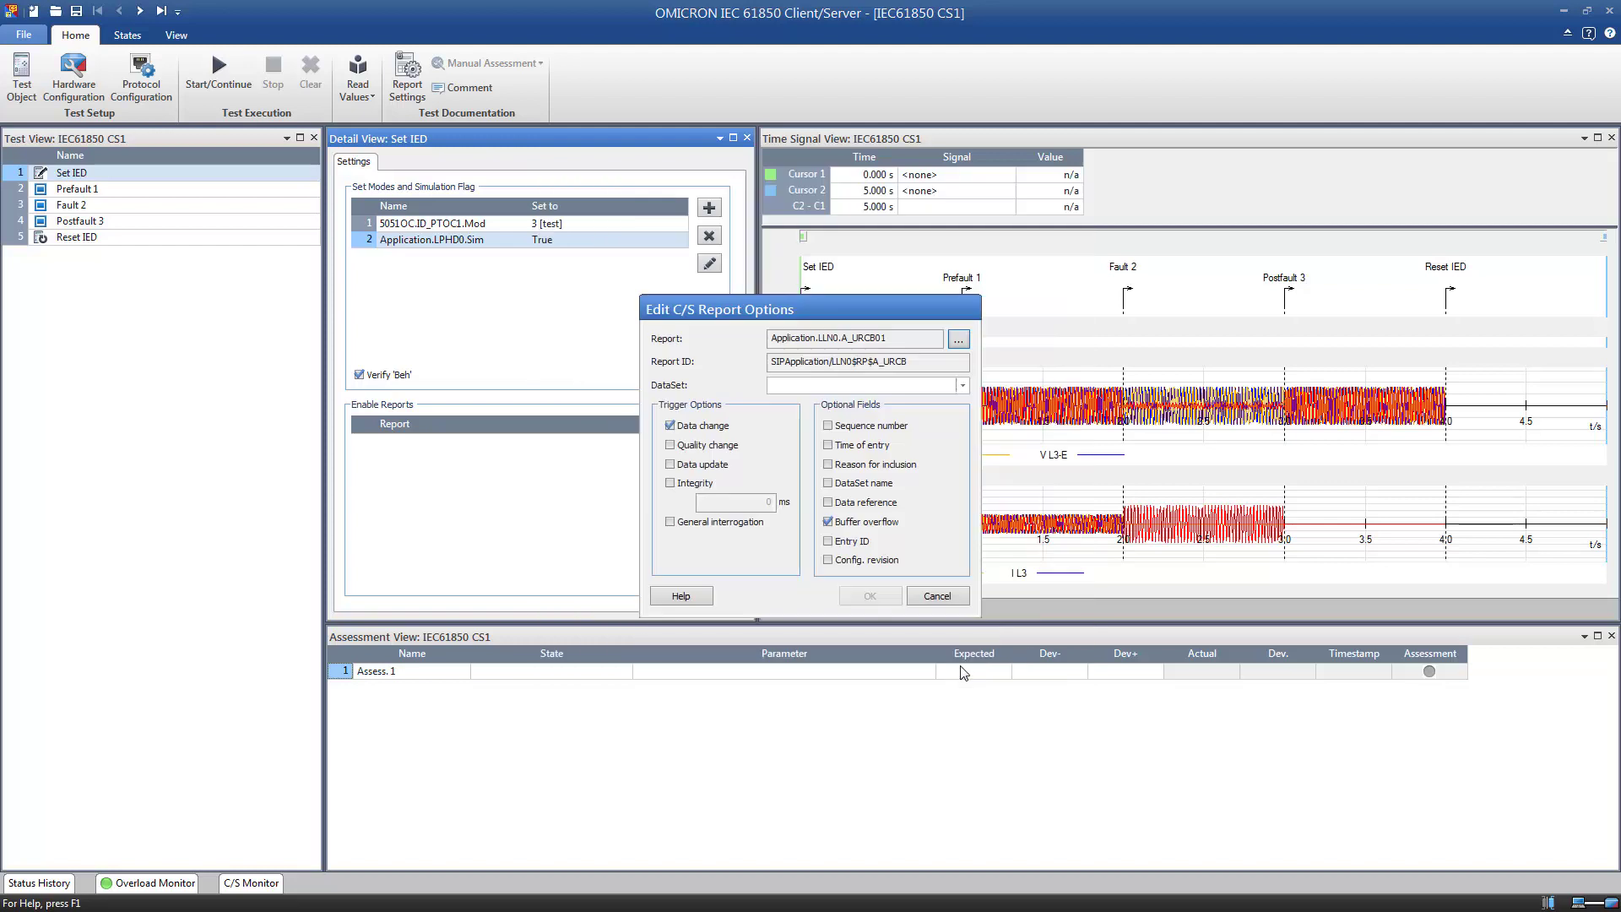
{"action": "left_click", "coordinate": [962, 385]}
{"action": "left_click", "coordinate": [949, 409]}
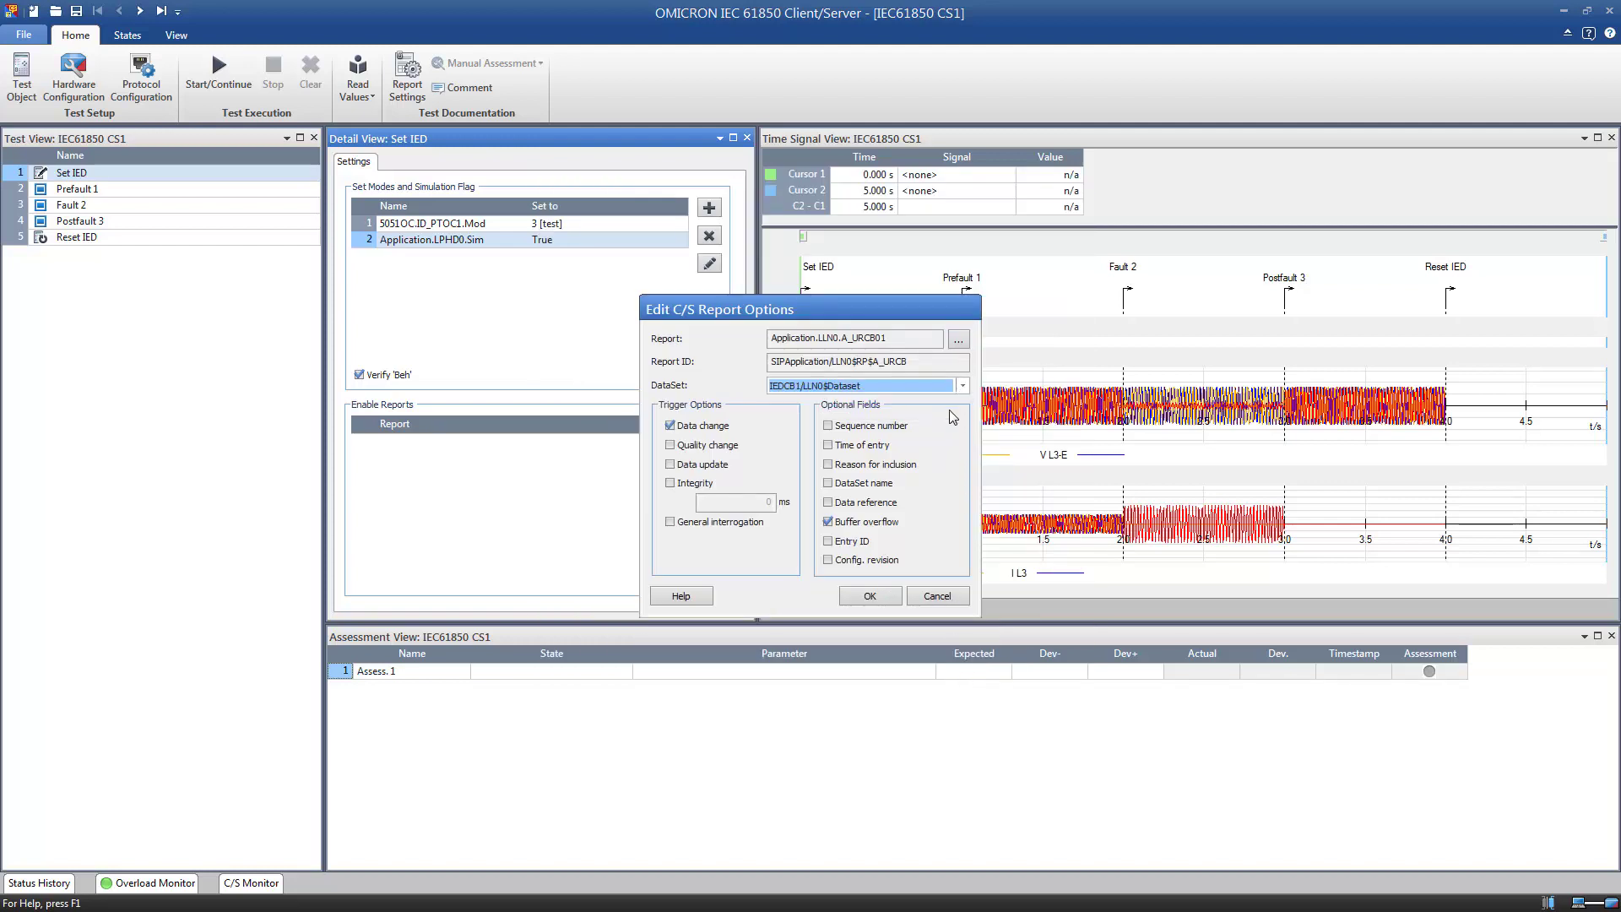
{"action": "left_click", "coordinate": [893, 592]}
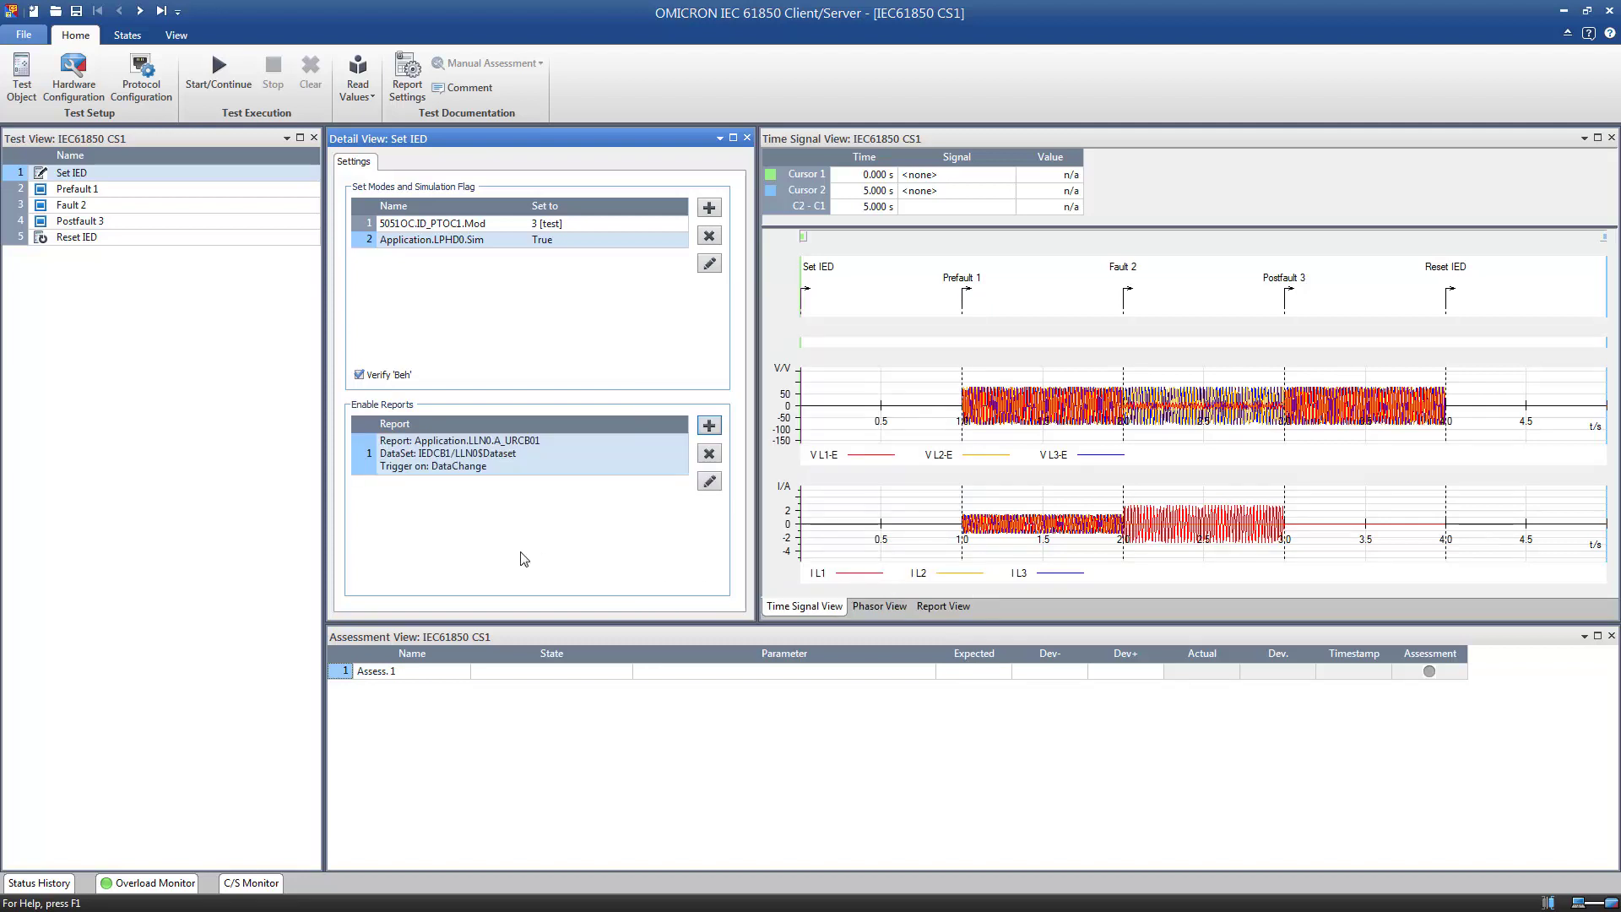
Read the present values from the IED as reset values for the Reset IED state
{"action": "left_click", "coordinate": [94, 239]}
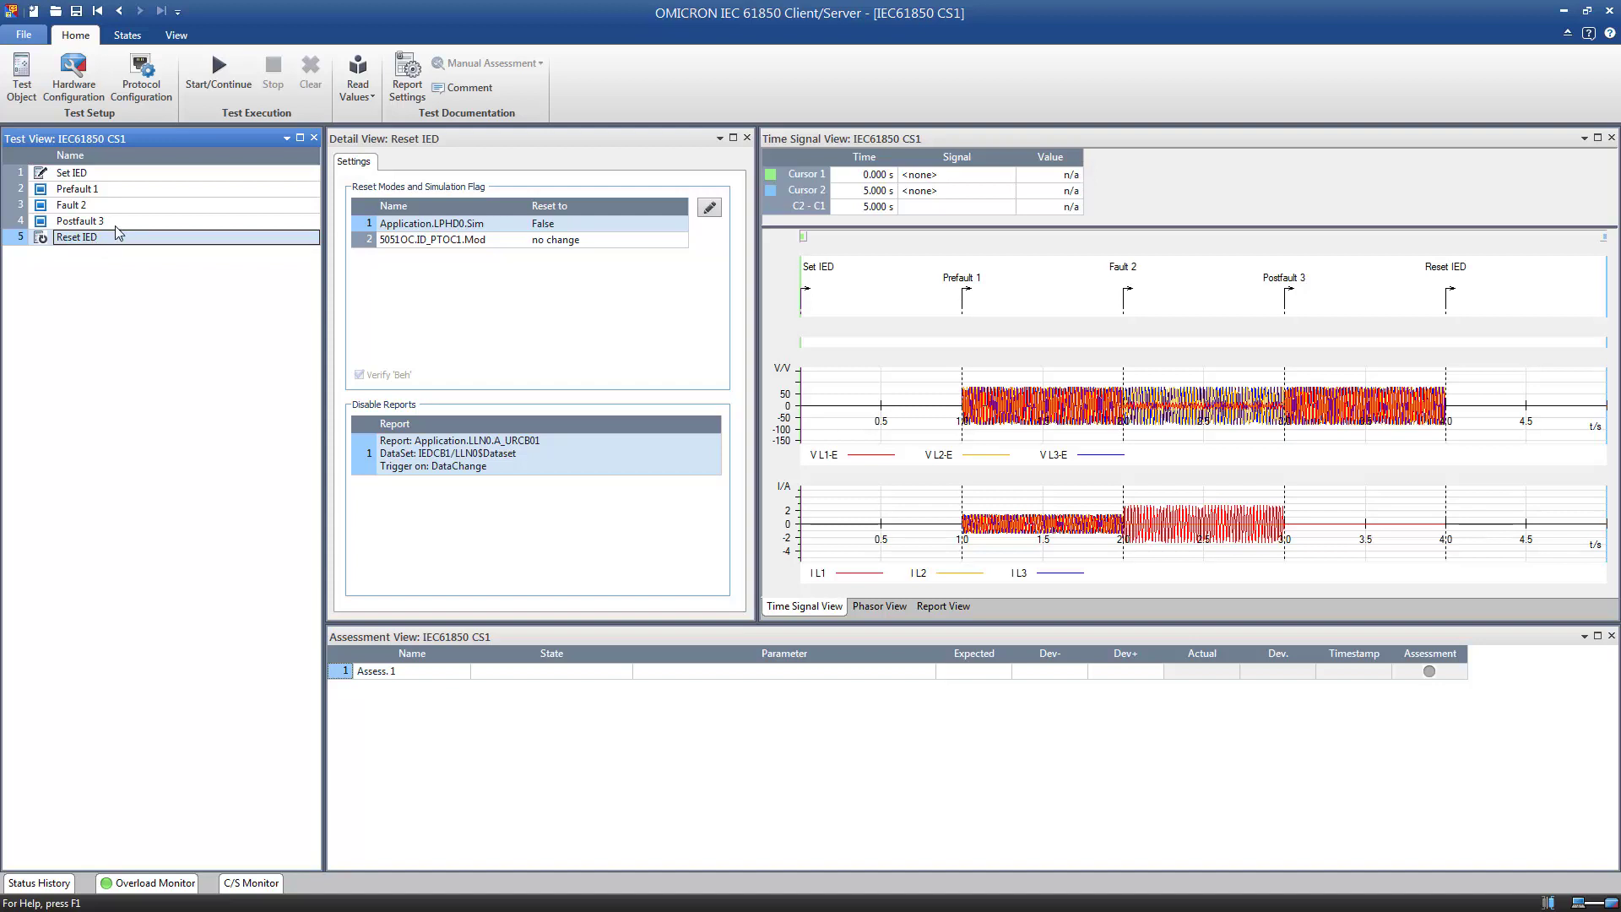
{"action": "left_click", "coordinate": [358, 71]}
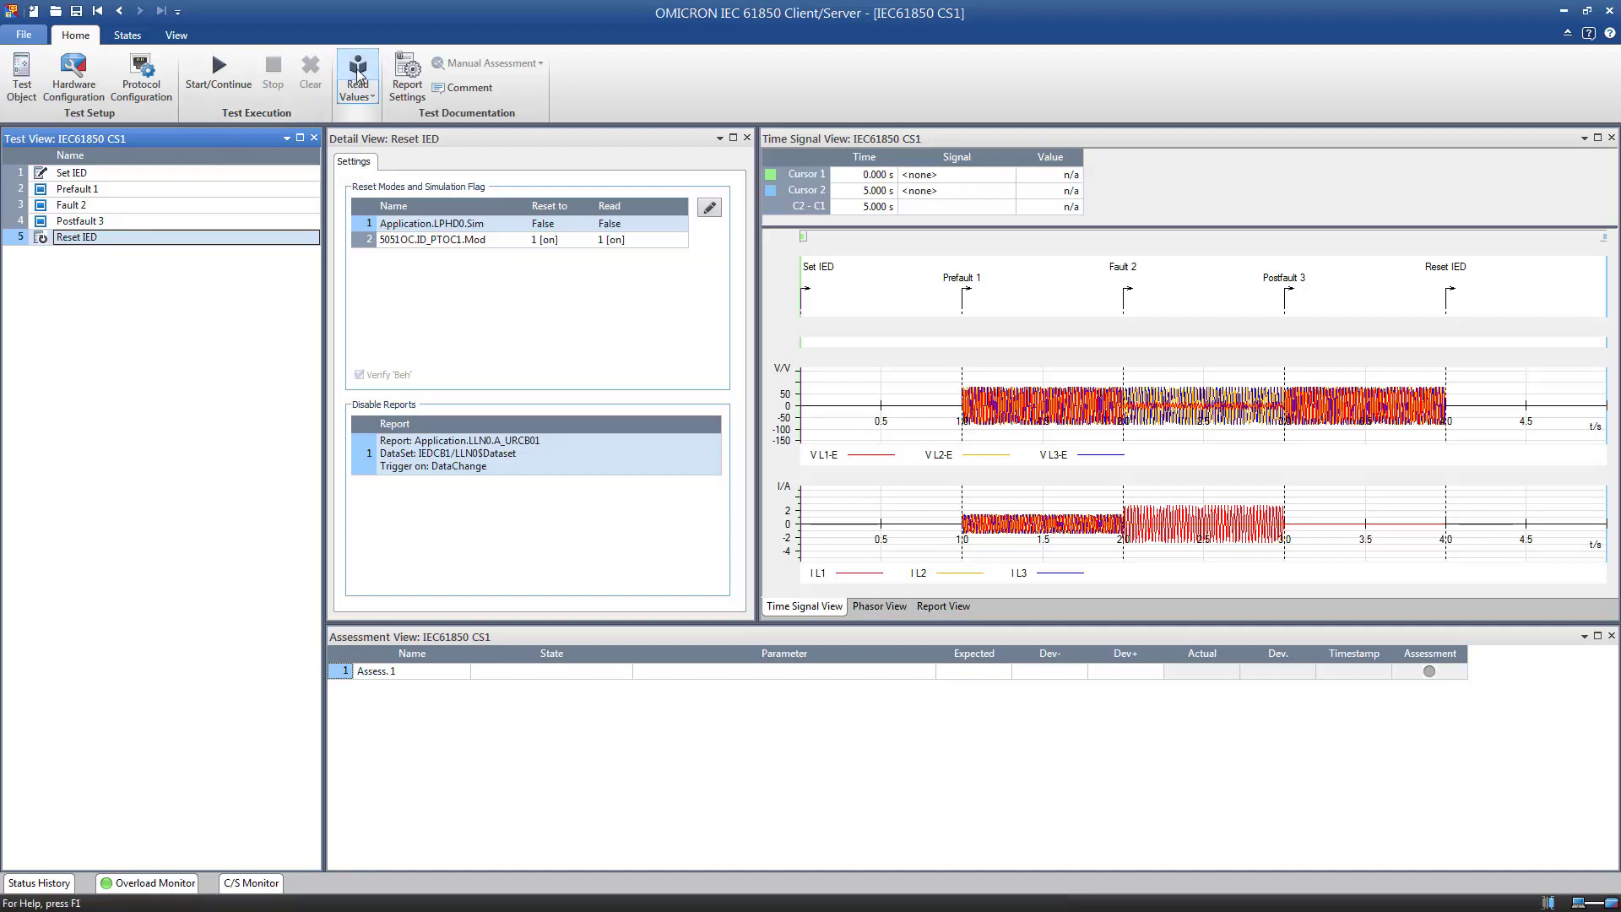
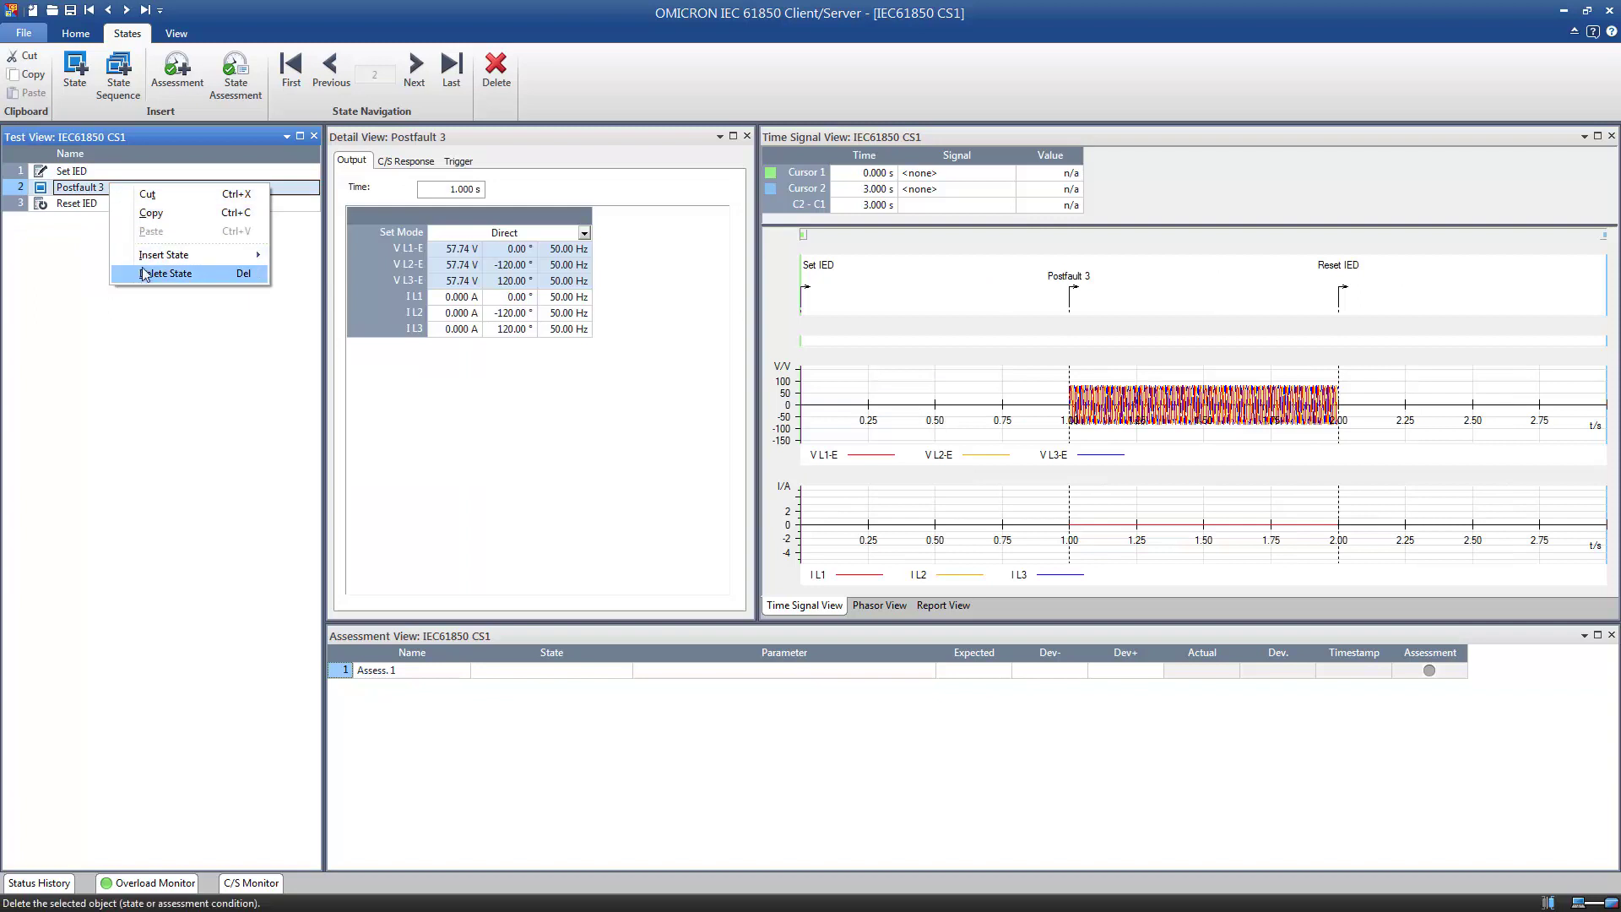
Delete the Postfault 3 state and insert a new state named Measurement between Set IED and Reset IED
{"action": "left_click", "coordinate": [146, 273]}
{"action": "left_click", "coordinate": [830, 503]}
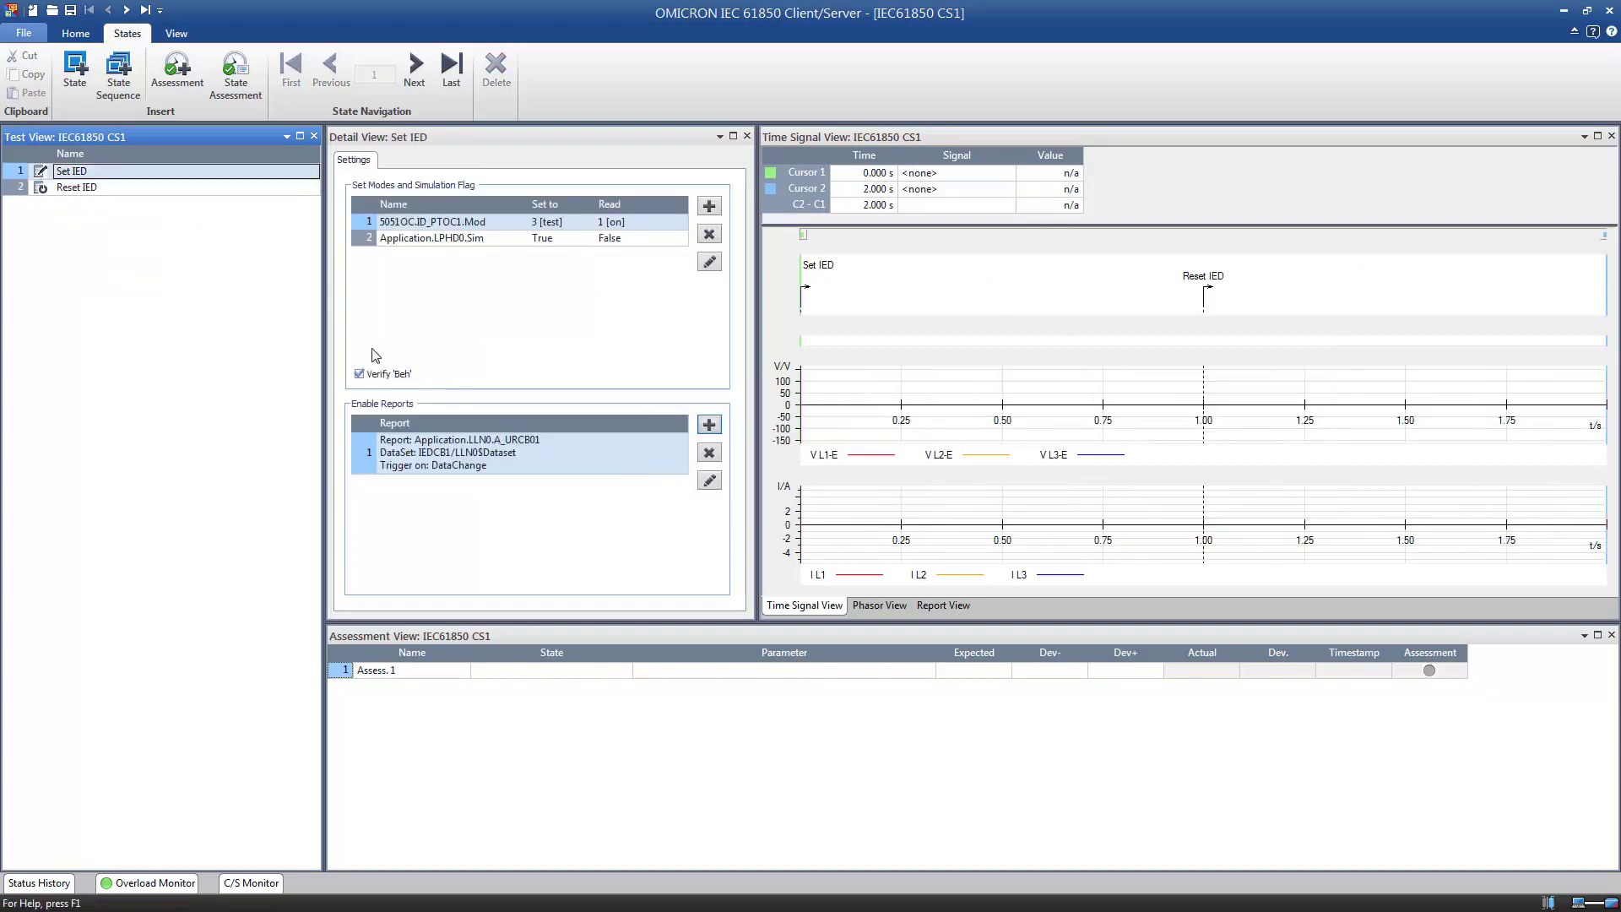
{"action": "left_click", "coordinate": [74, 72]}
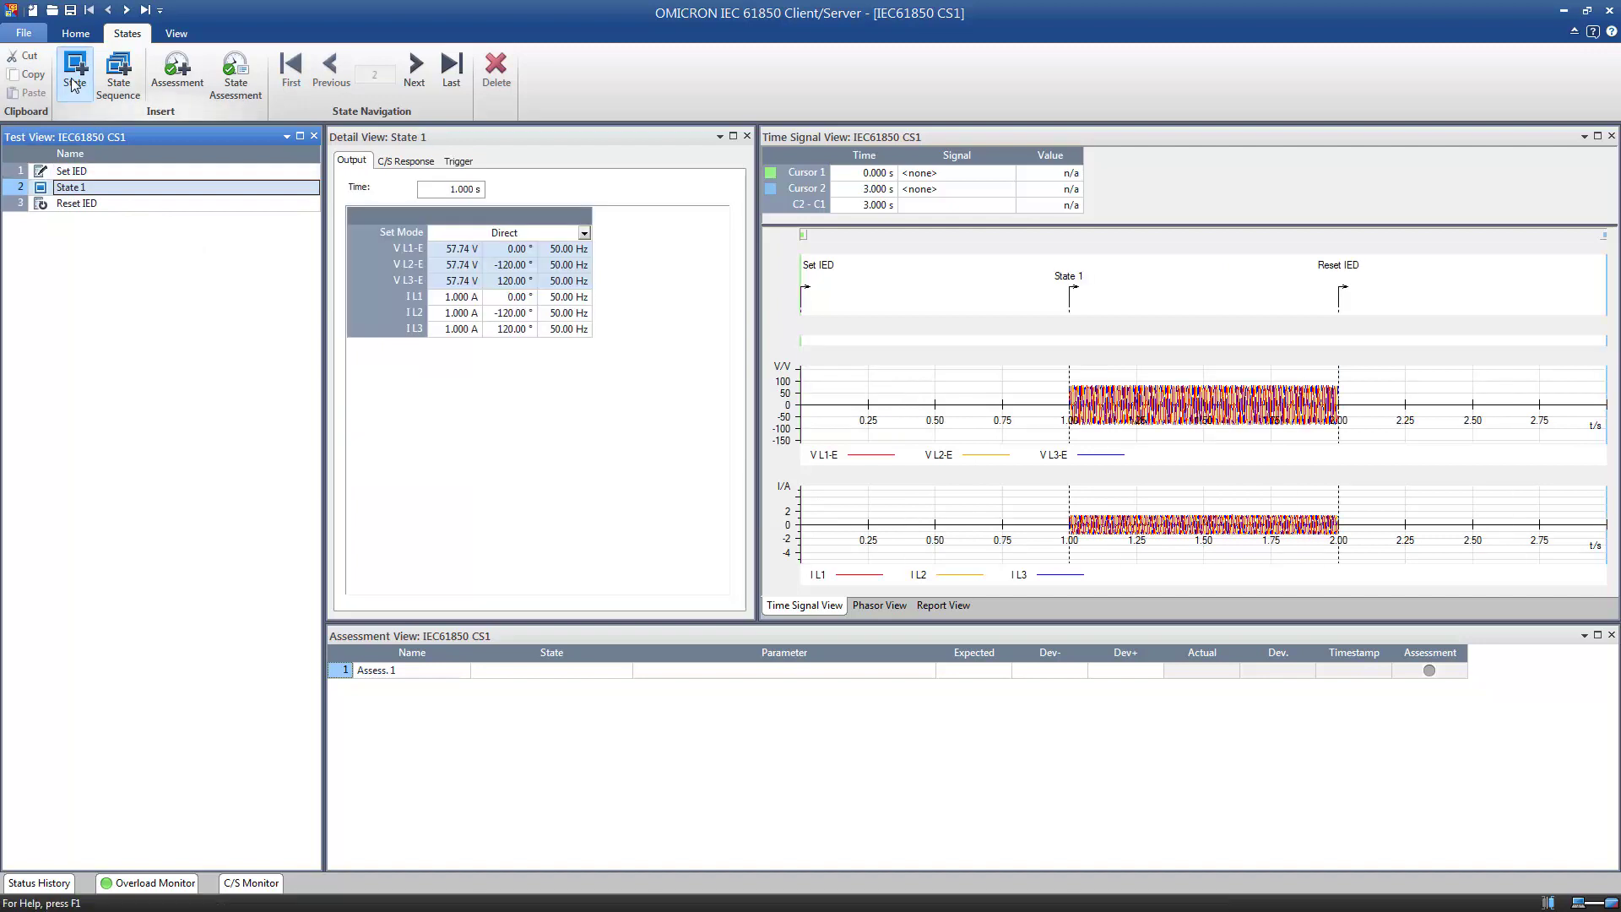
{"action": "left_click", "coordinate": [105, 187]}
{"action": "type", "text": "Measurement"}
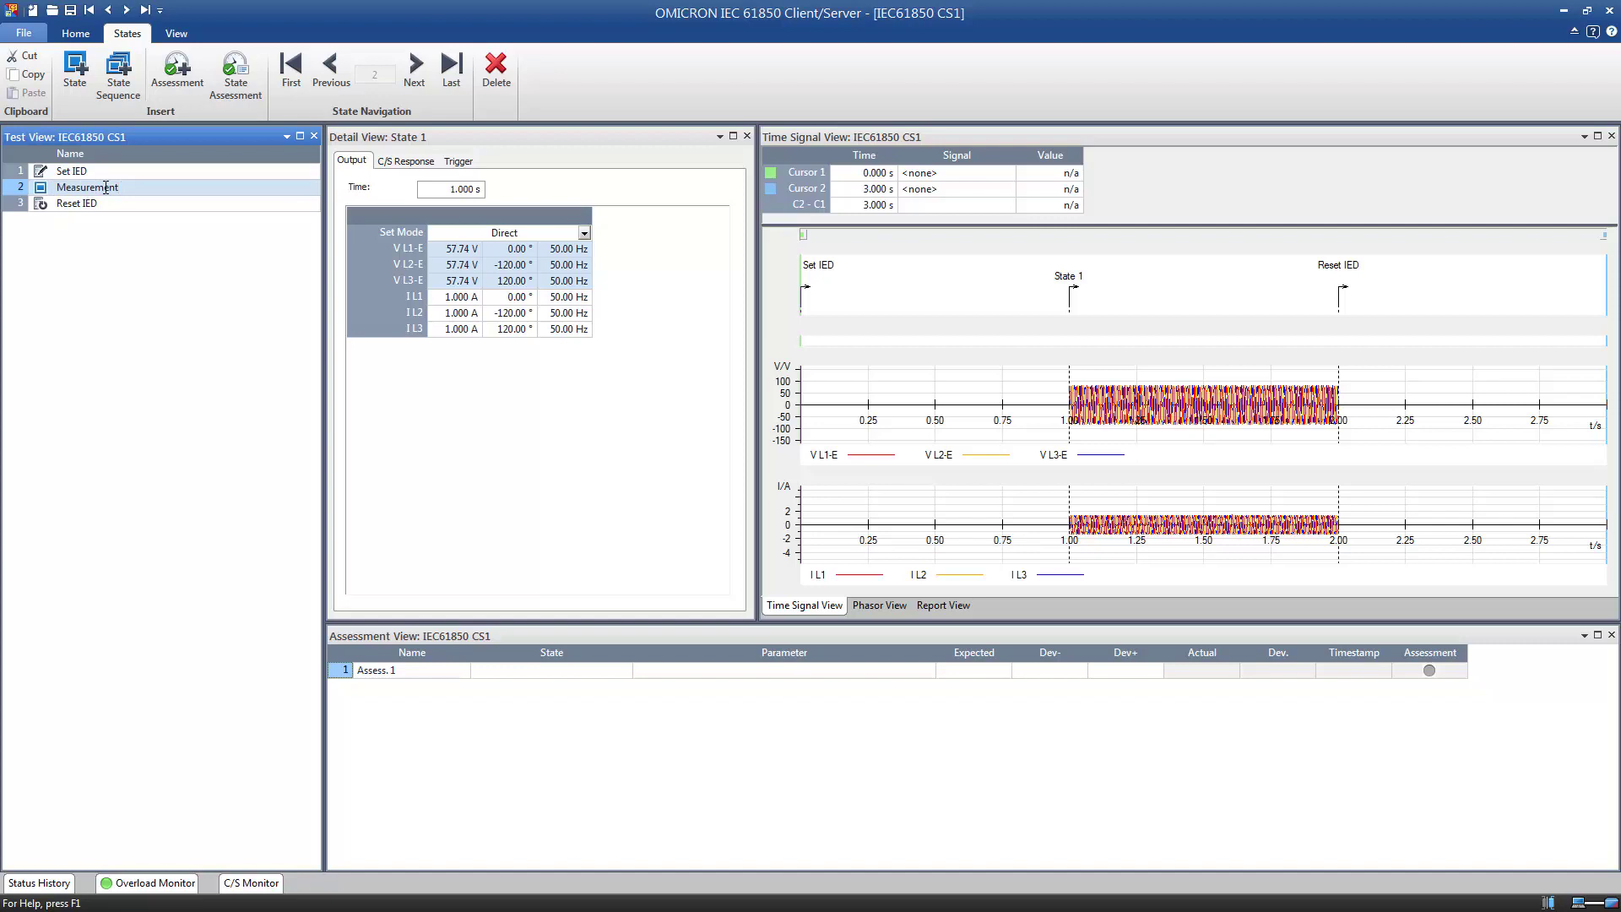
{"action": "left_click", "coordinate": [365, 142]}
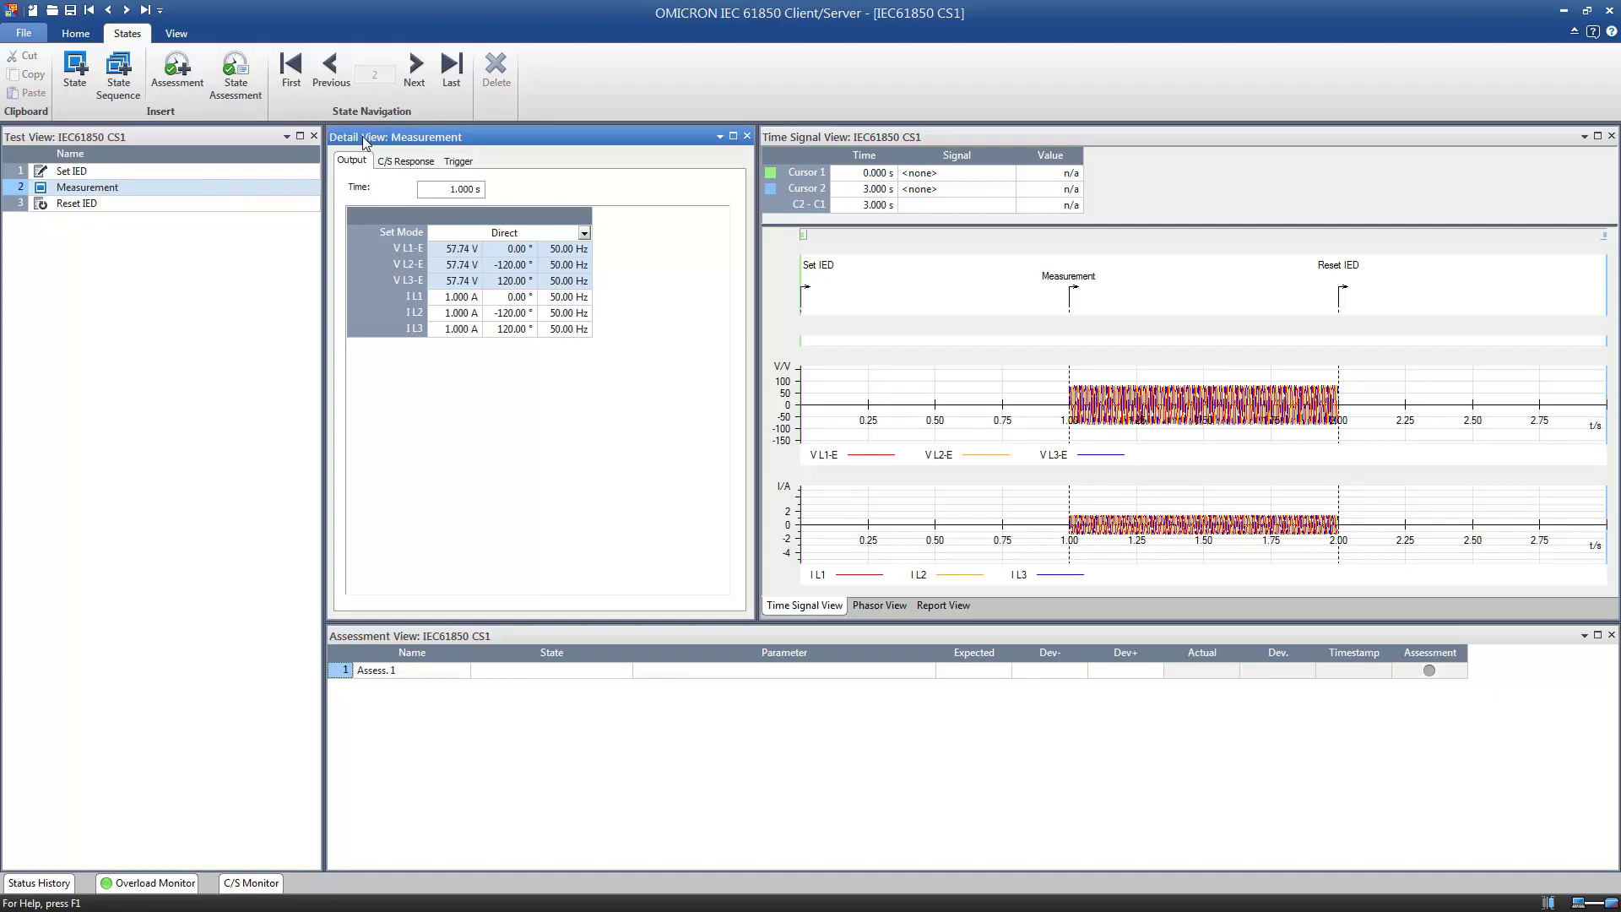
Switch the units to primary values and set the V L1-E voltage of the Measurement state to 55 kV
{"action": "left_click", "coordinate": [177, 33]}
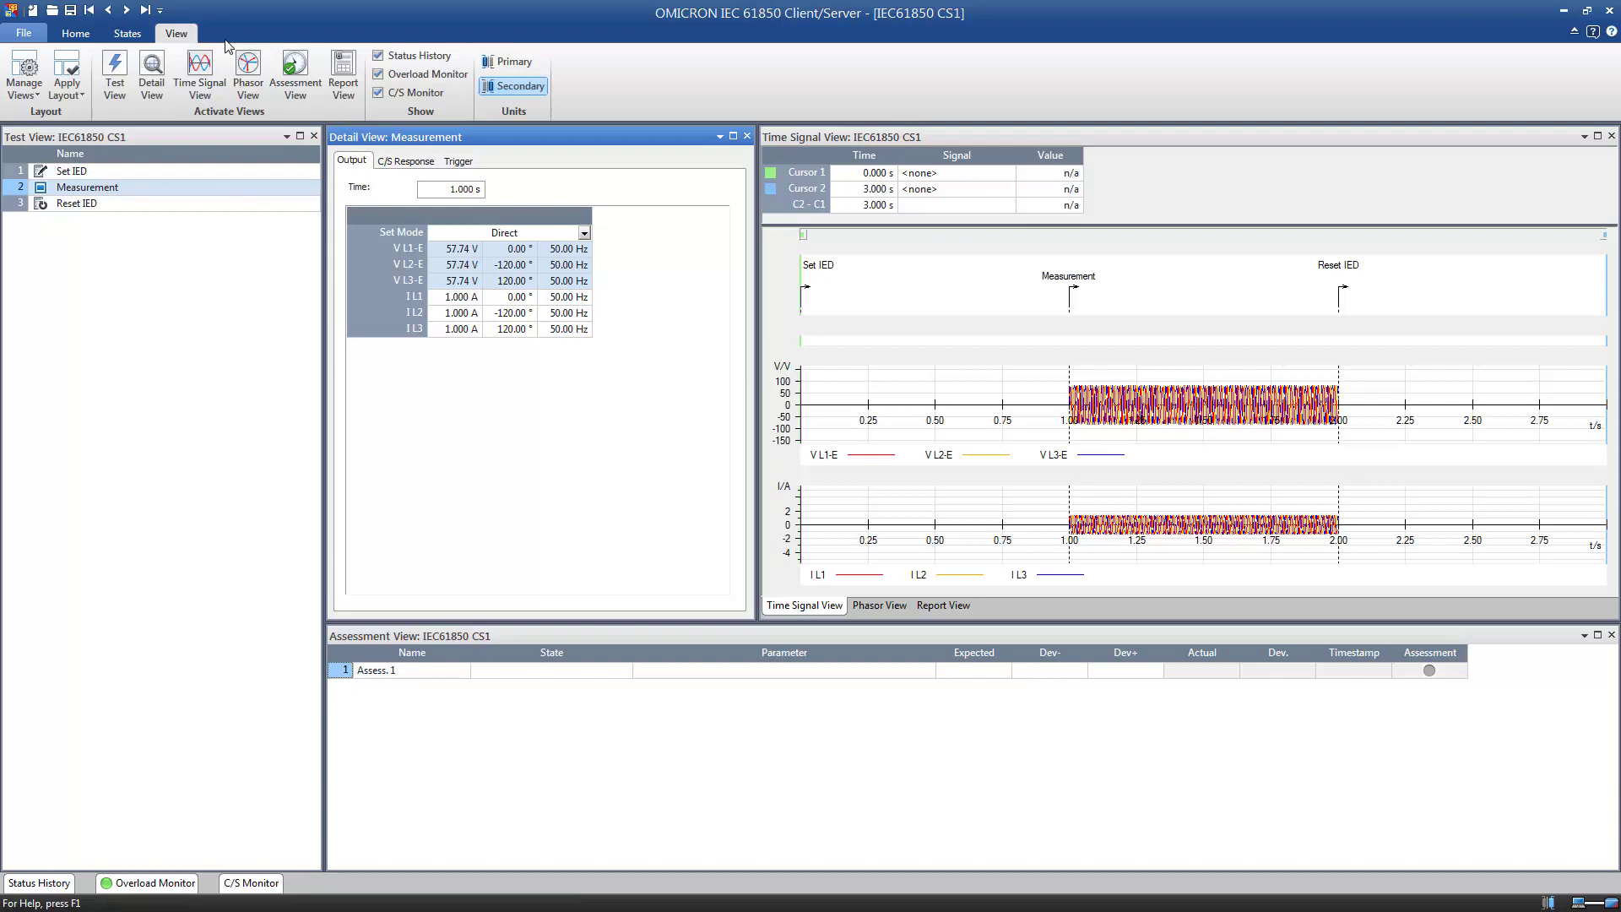
{"action": "left_click", "coordinate": [510, 64]}
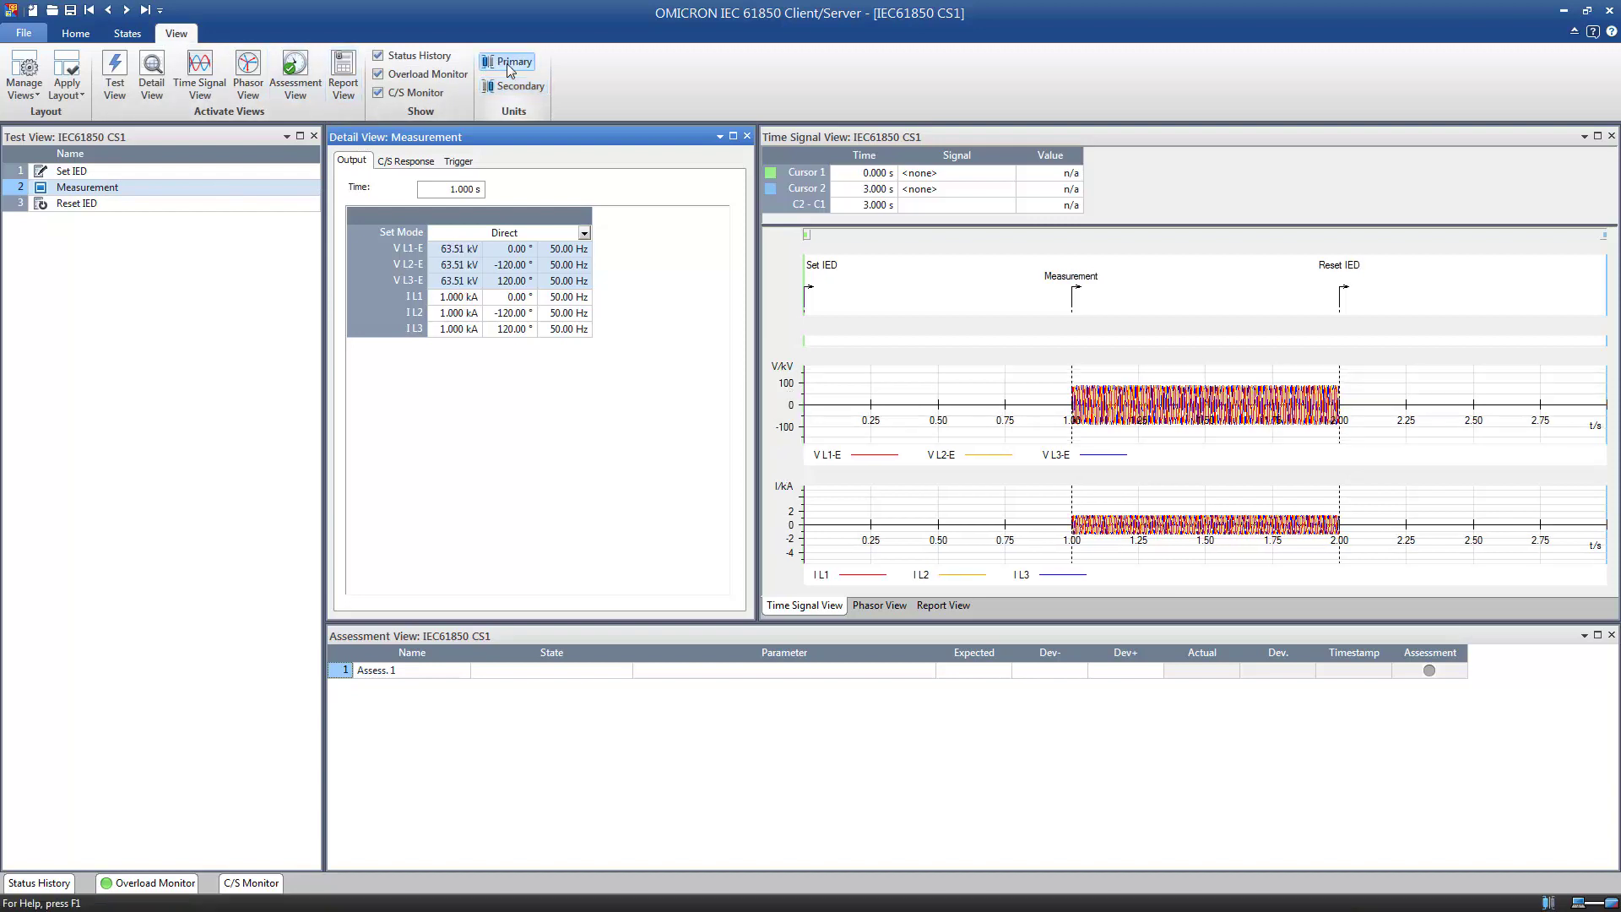
{"action": "double_click", "coordinate": [465, 249]}
{"action": "left_click_drag", "start_coordinate": [465, 249], "coordinate": [417, 253]}
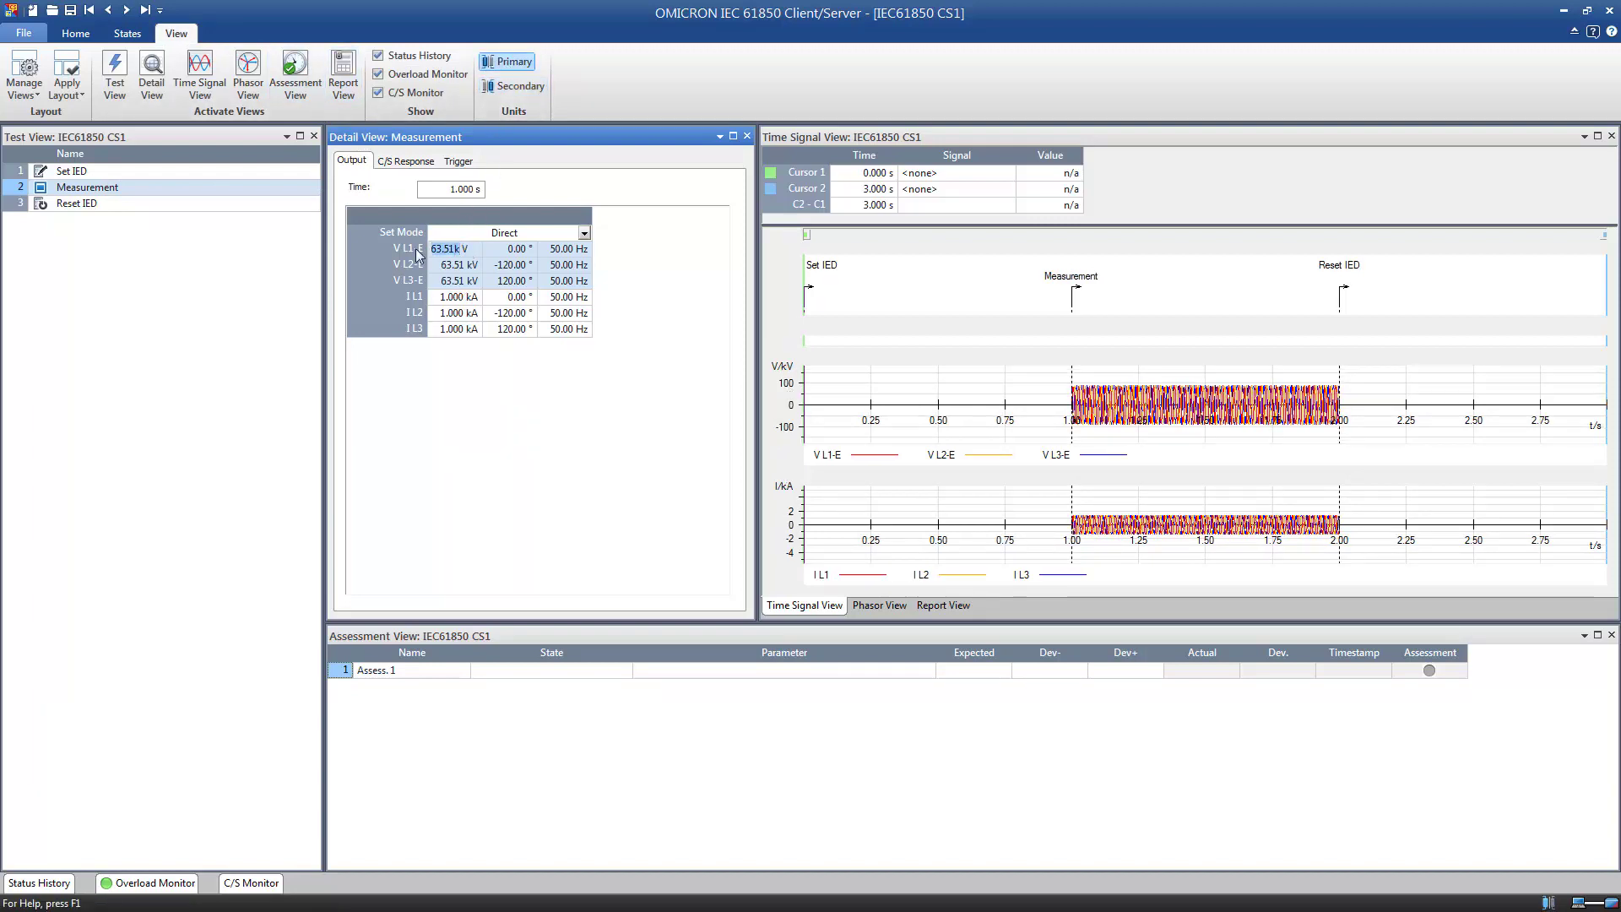
{"action": "type", "text": "55k V"}
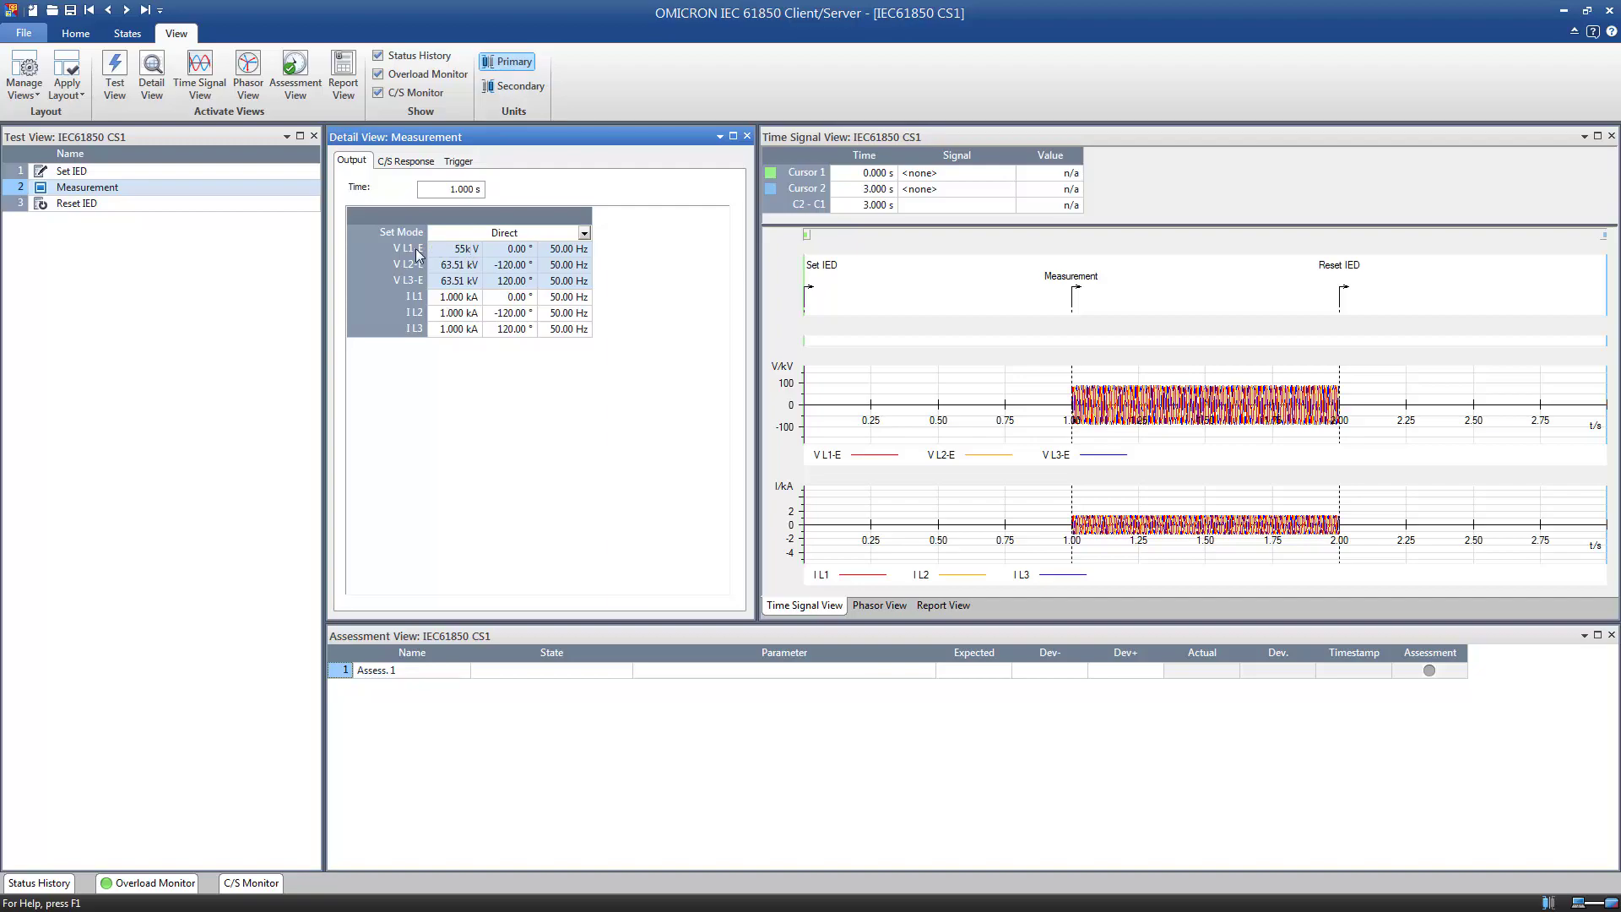
{"action": "key", "text": "Return"}
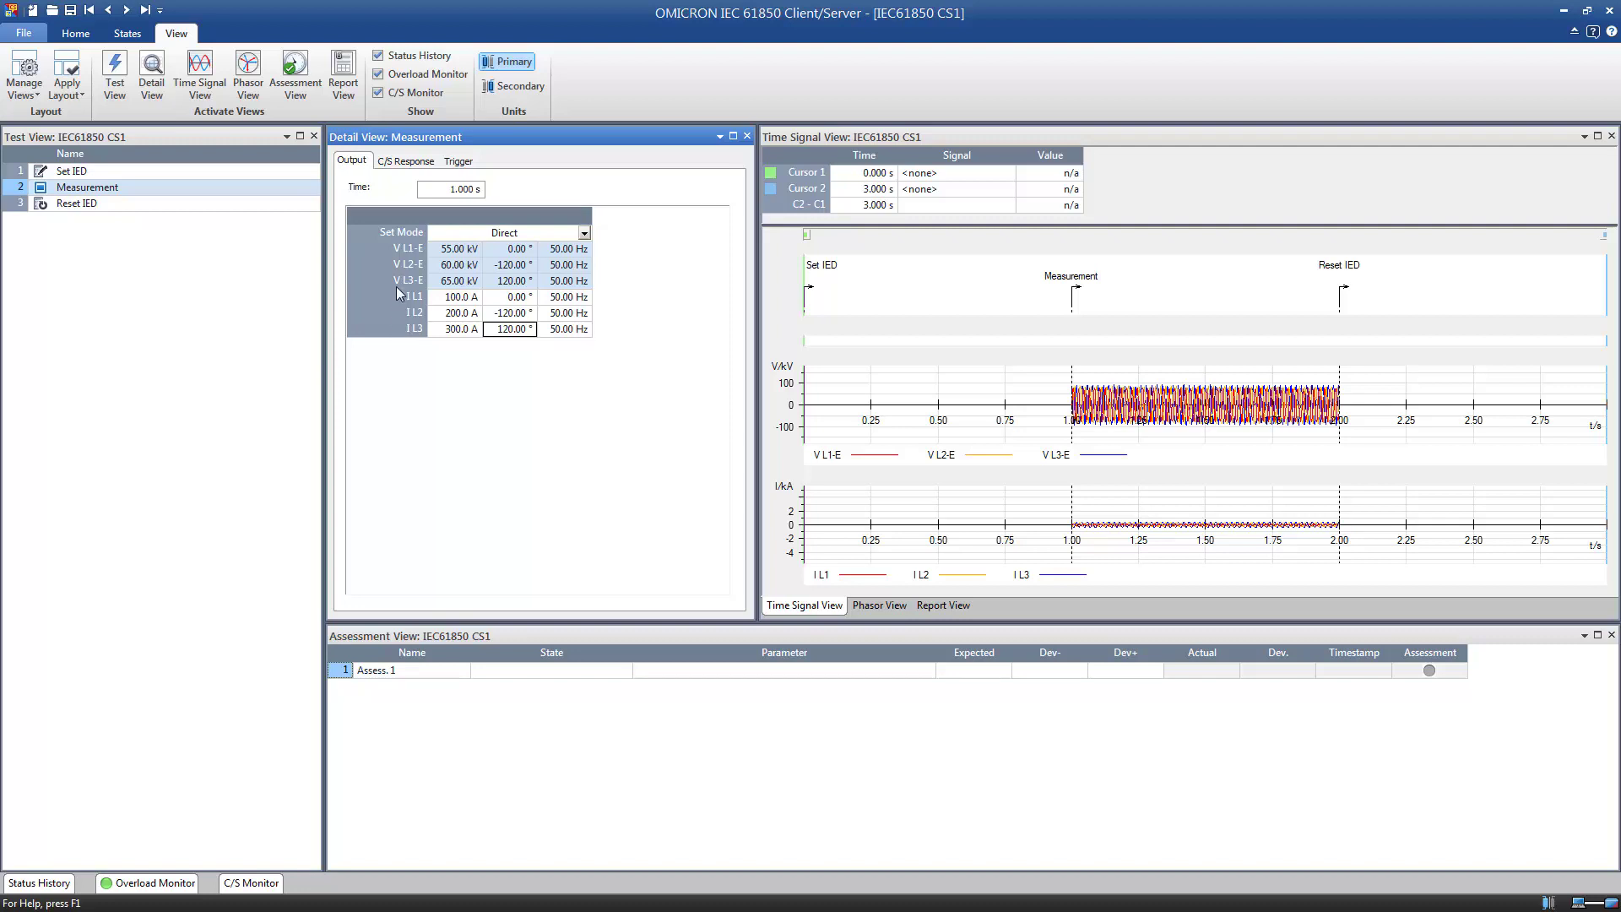
Set the client/server response mode of the Measurement state to DA subset
{"action": "left_click", "coordinate": [397, 161]}
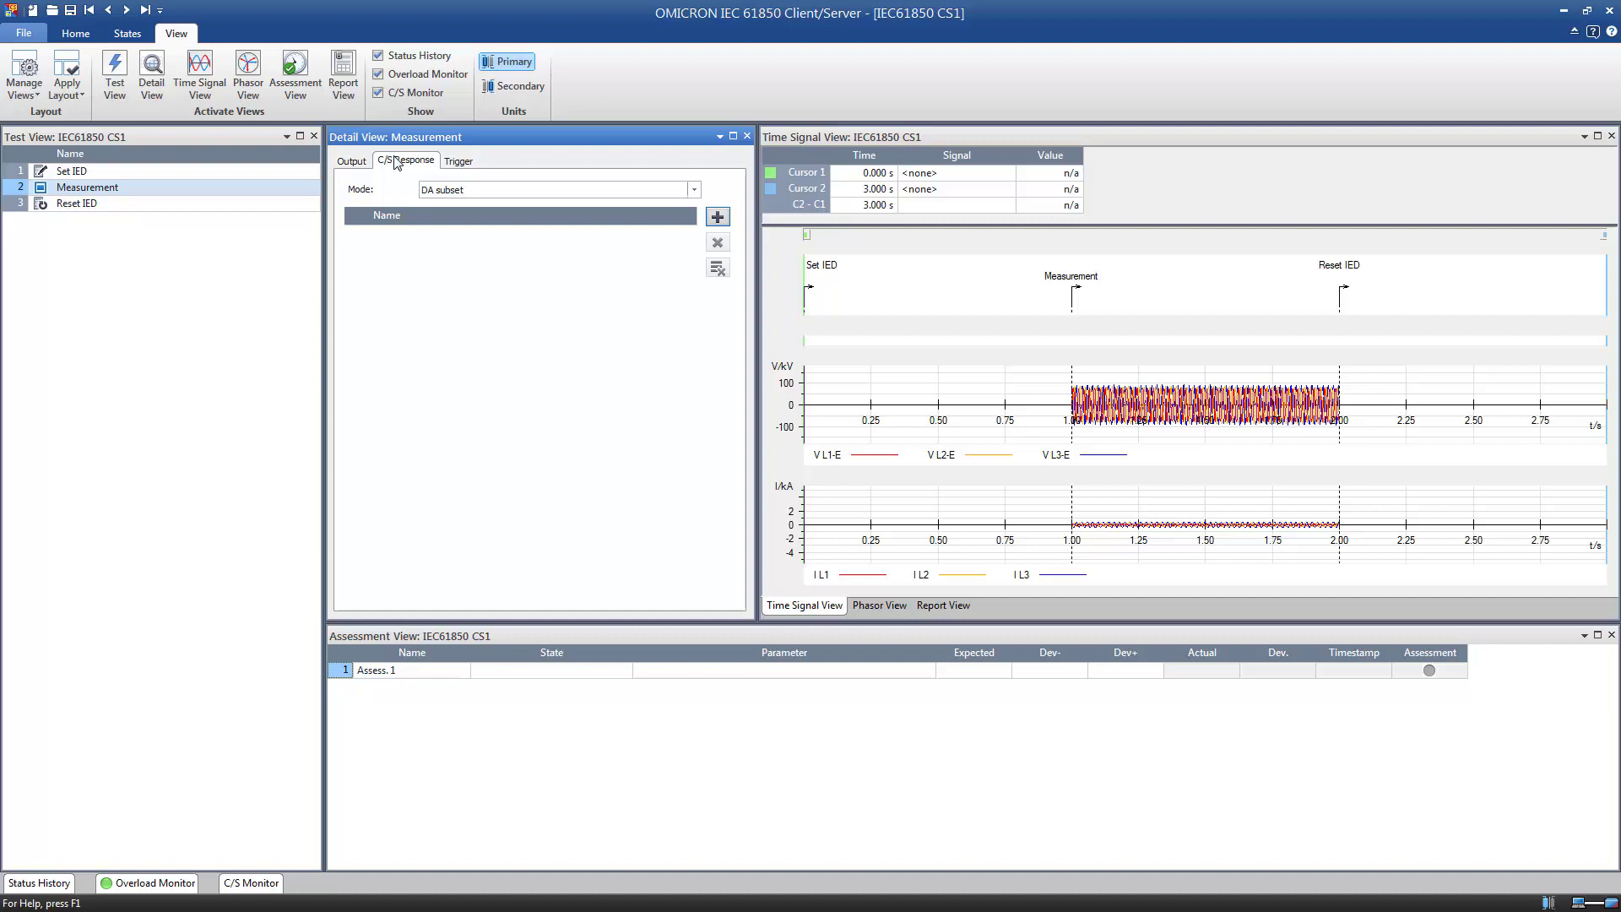
{"action": "left_click", "coordinate": [694, 191]}
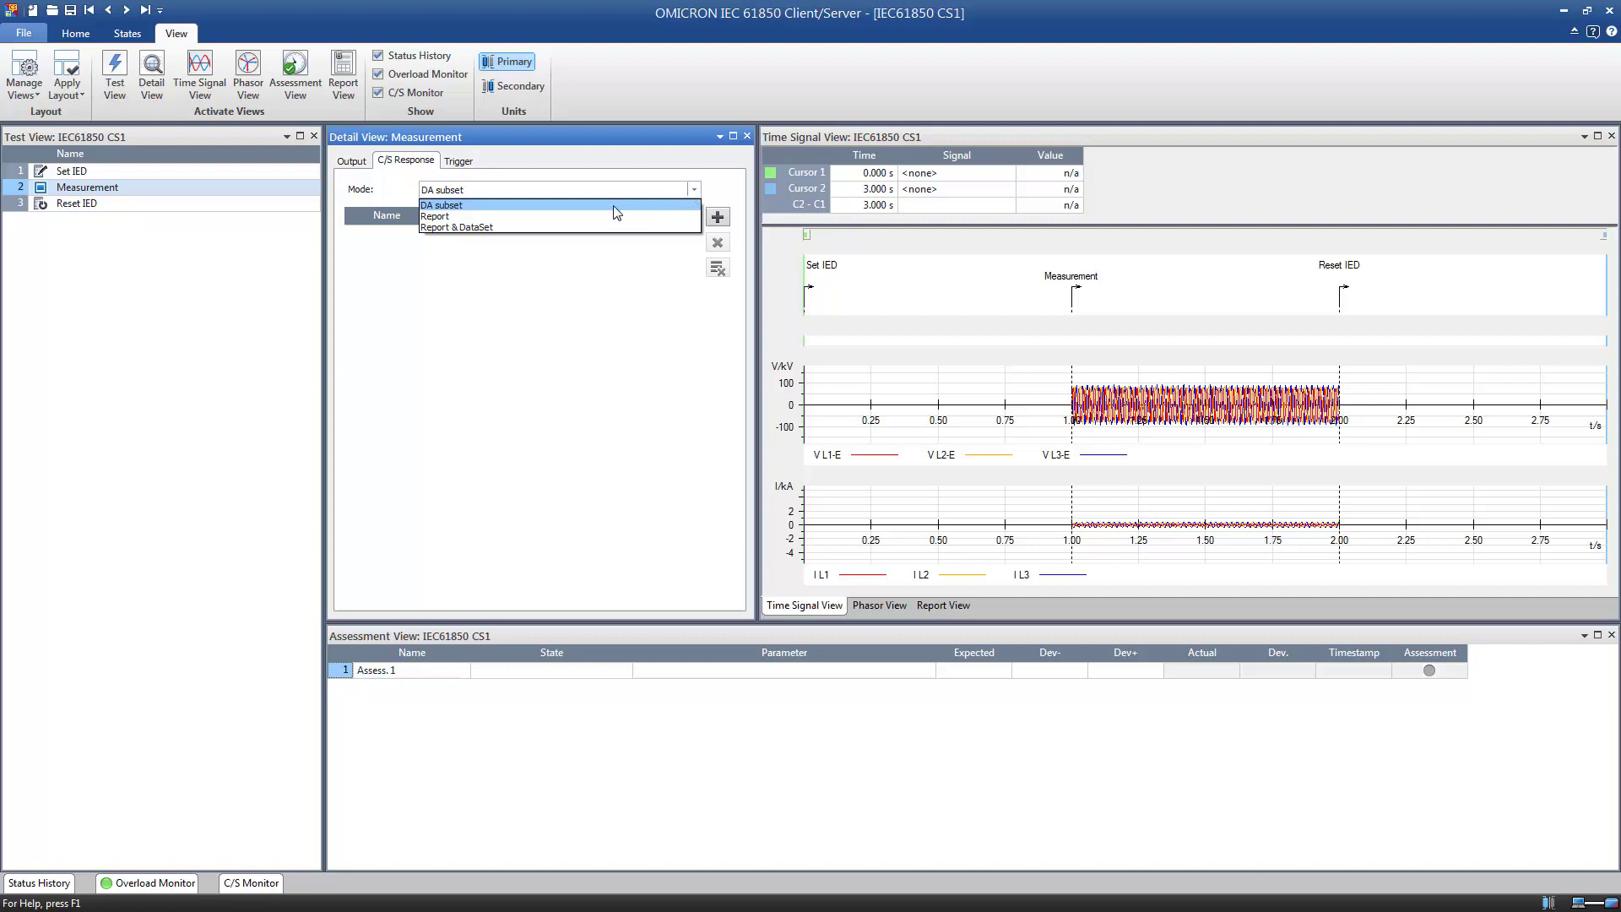
{"action": "left_click", "coordinate": [448, 205]}
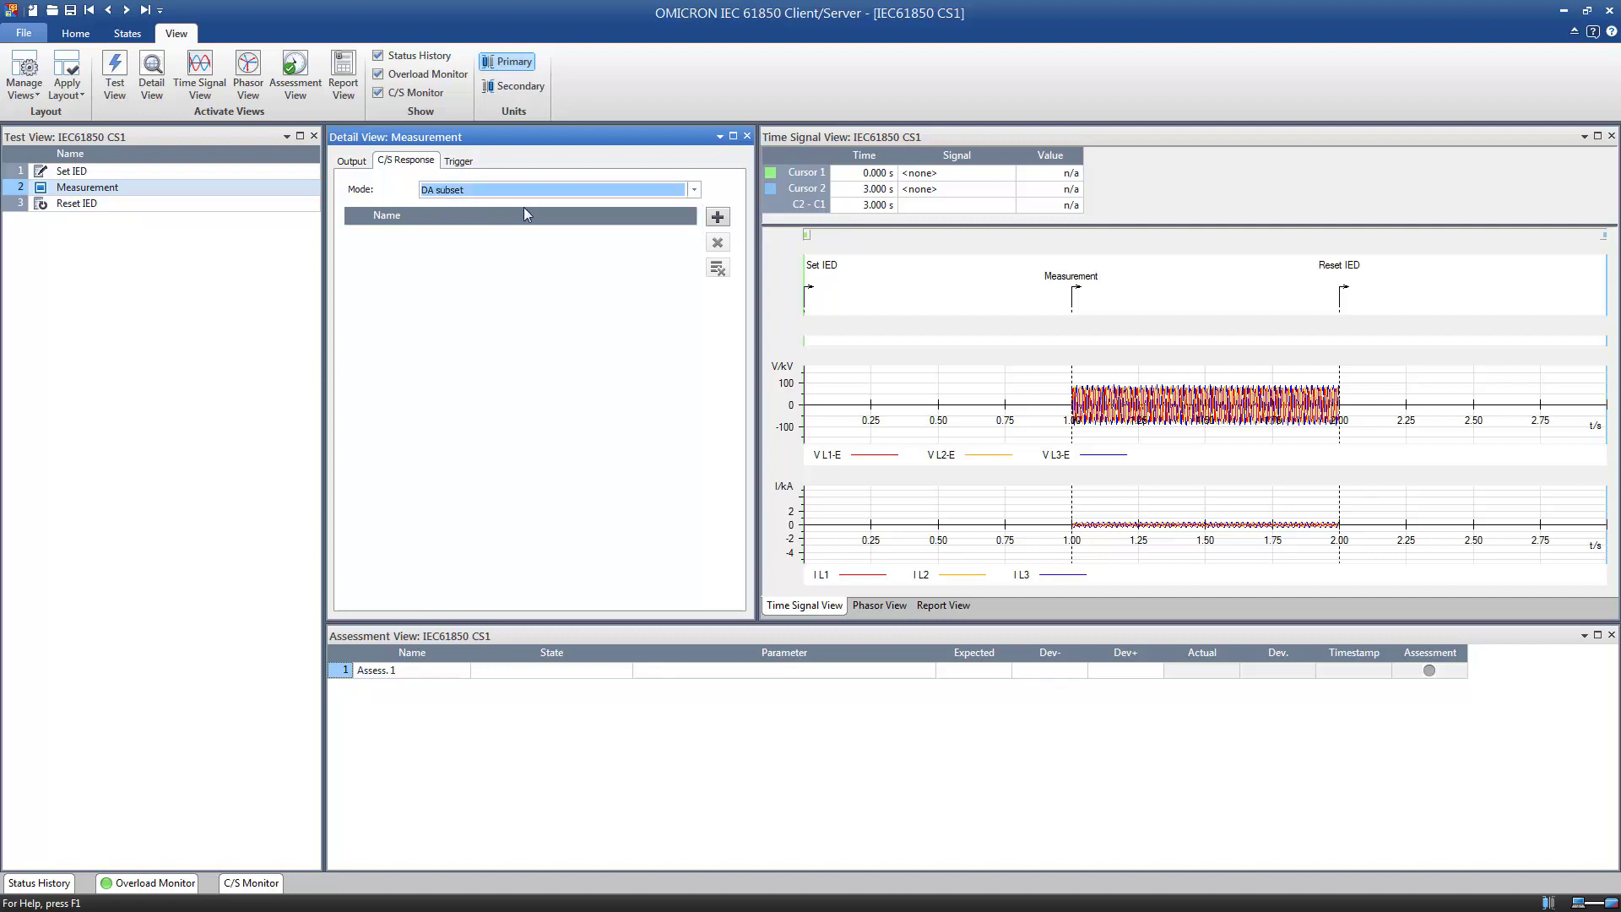
Add the phase A current magnitude OperationalValues.RPRE_MMXU1.A.phsA.instCVal.mag.f to the Measurement state's response attributes
{"action": "left_click", "coordinate": [718, 217]}
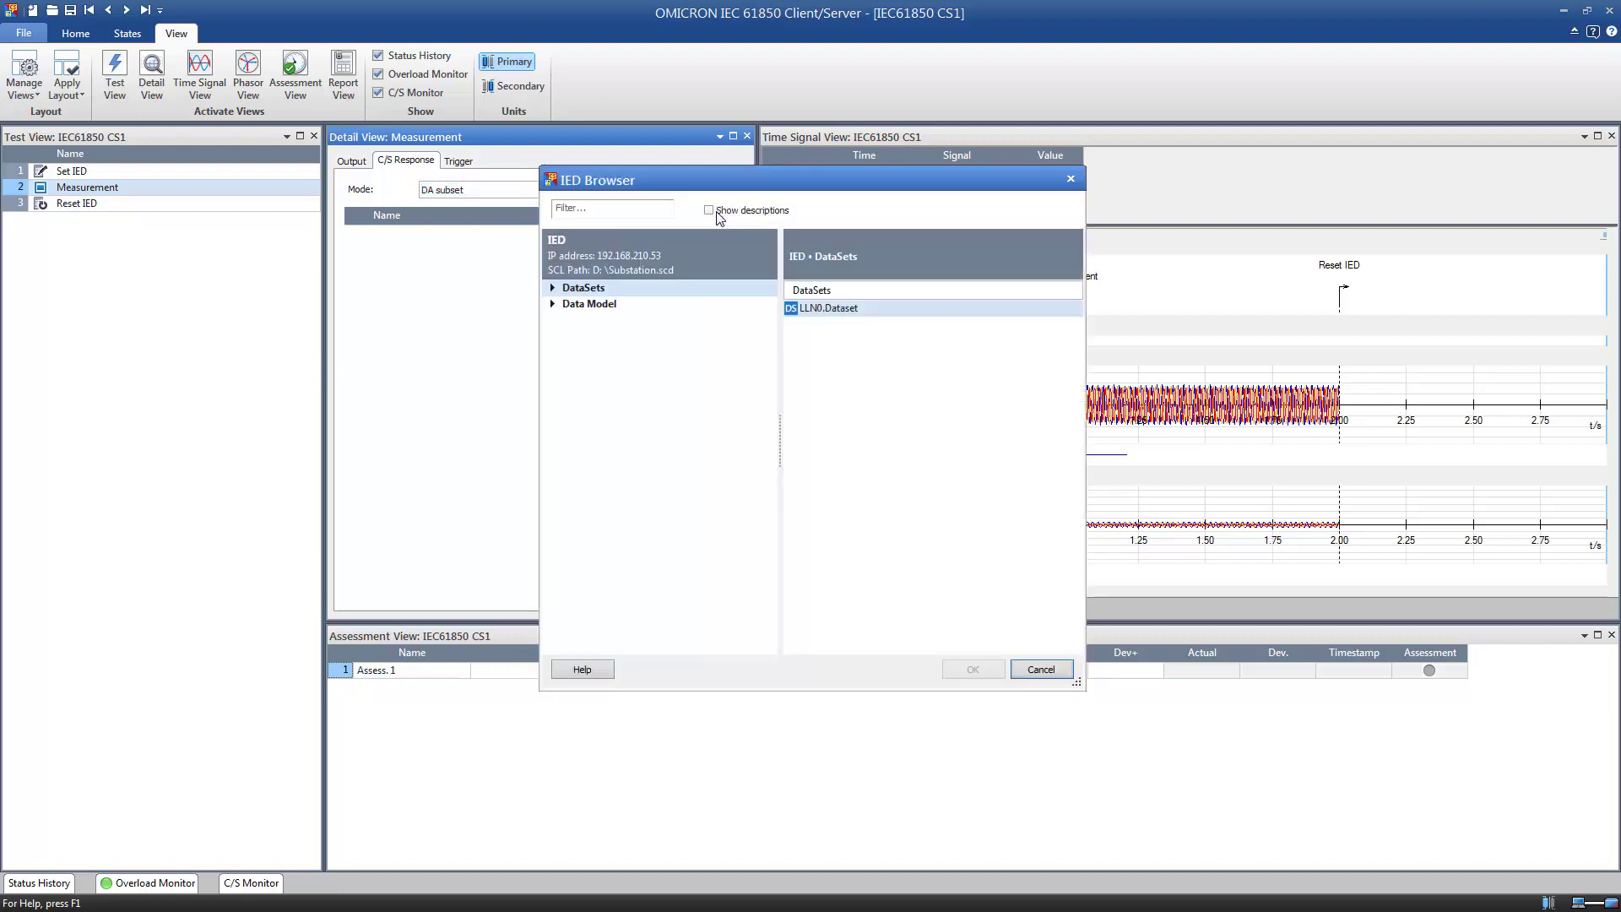
{"action": "left_click", "coordinate": [553, 305]}
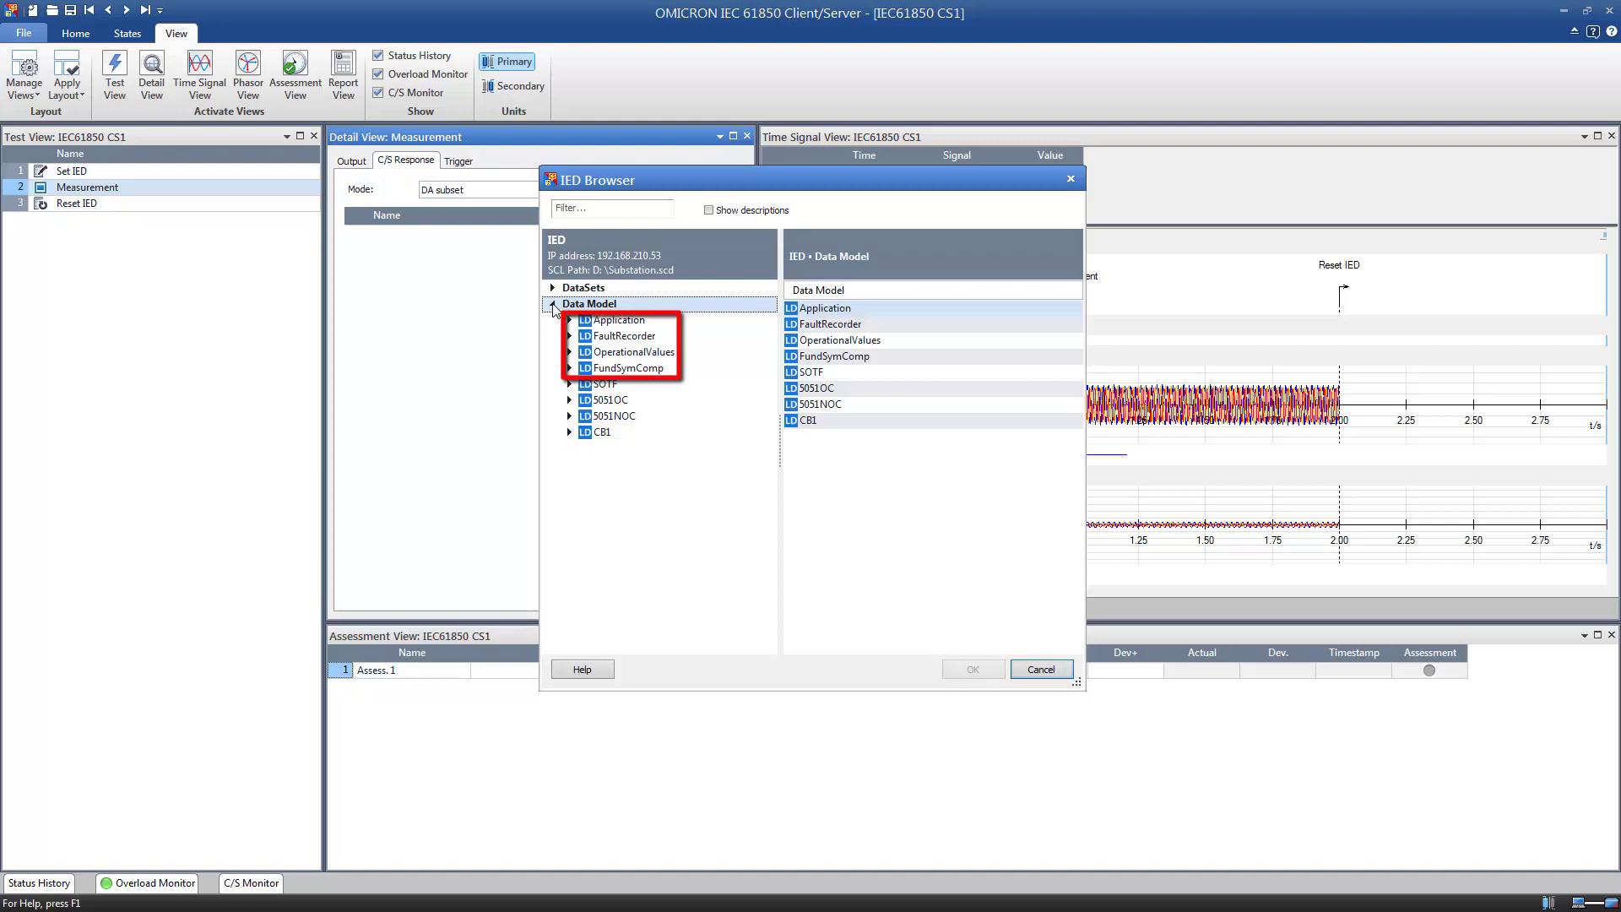
{"action": "left_click", "coordinate": [569, 351]}
{"action": "left_click", "coordinate": [619, 388]}
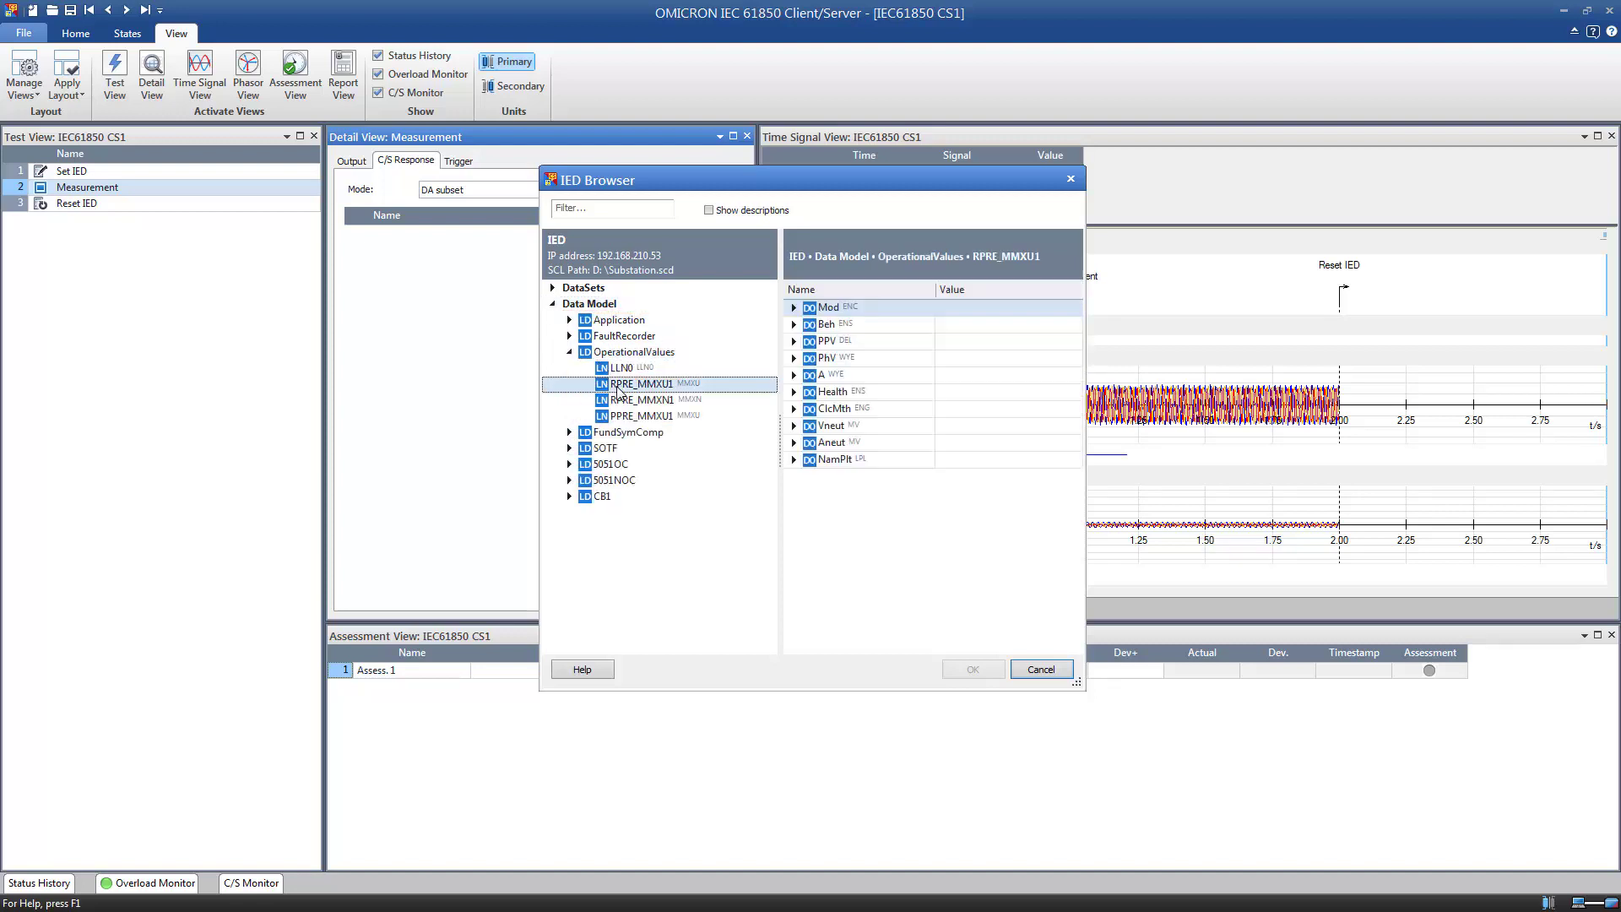
{"action": "left_click", "coordinate": [793, 375]}
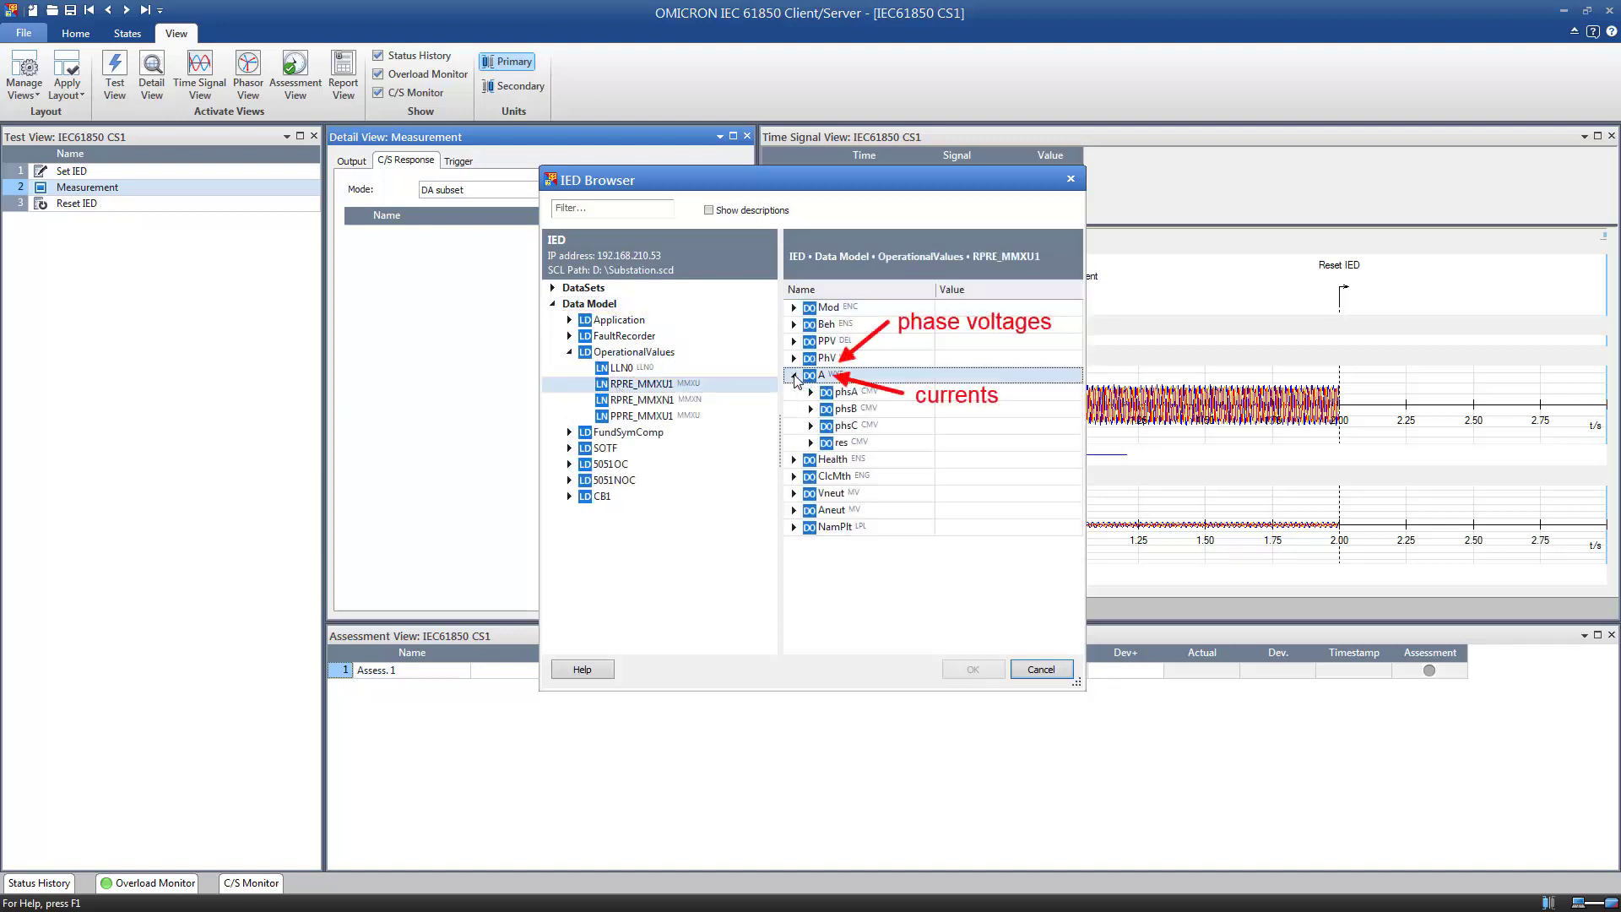
{"action": "left_click", "coordinate": [810, 392]}
{"action": "left_click", "coordinate": [827, 409]}
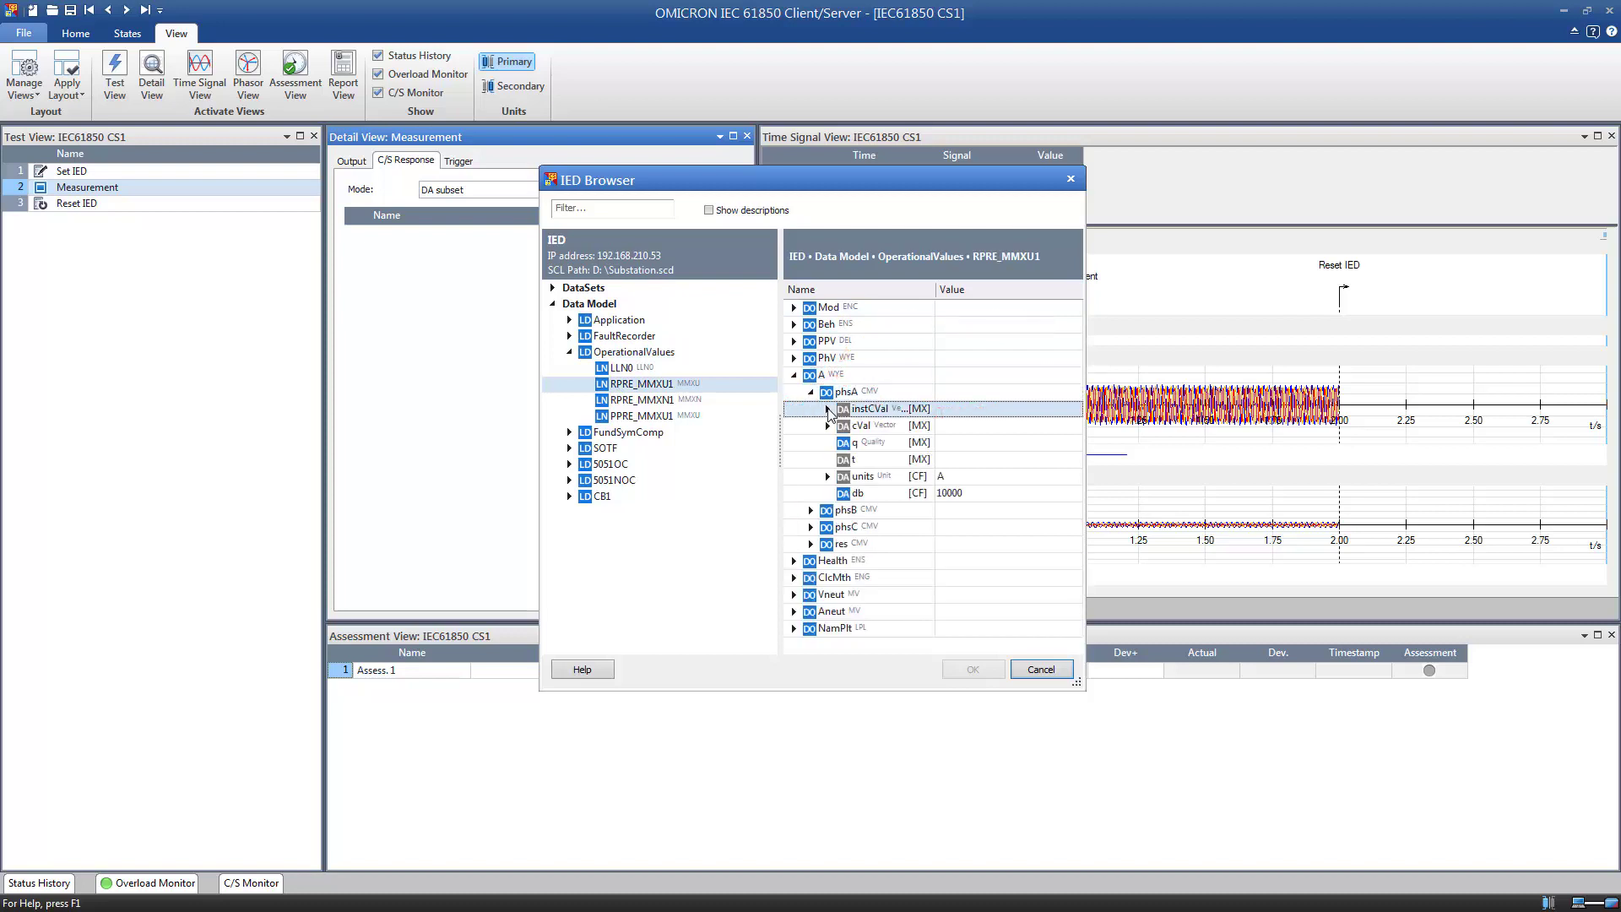
{"action": "left_click", "coordinate": [843, 426]}
{"action": "left_click", "coordinate": [882, 442]}
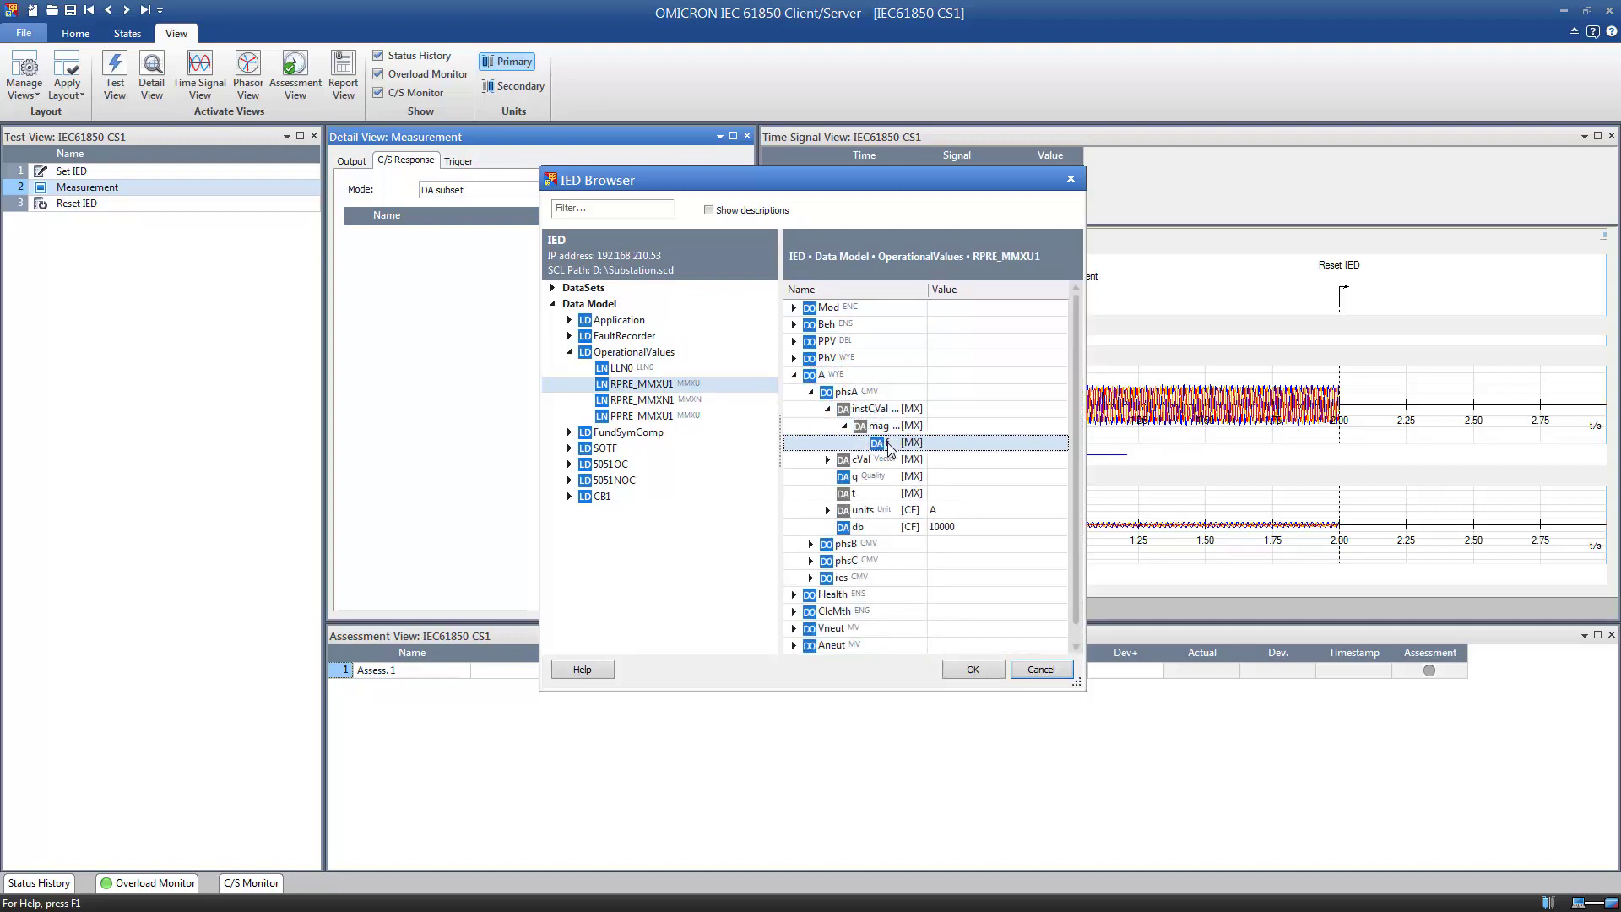
{"action": "left_click", "coordinate": [979, 670]}
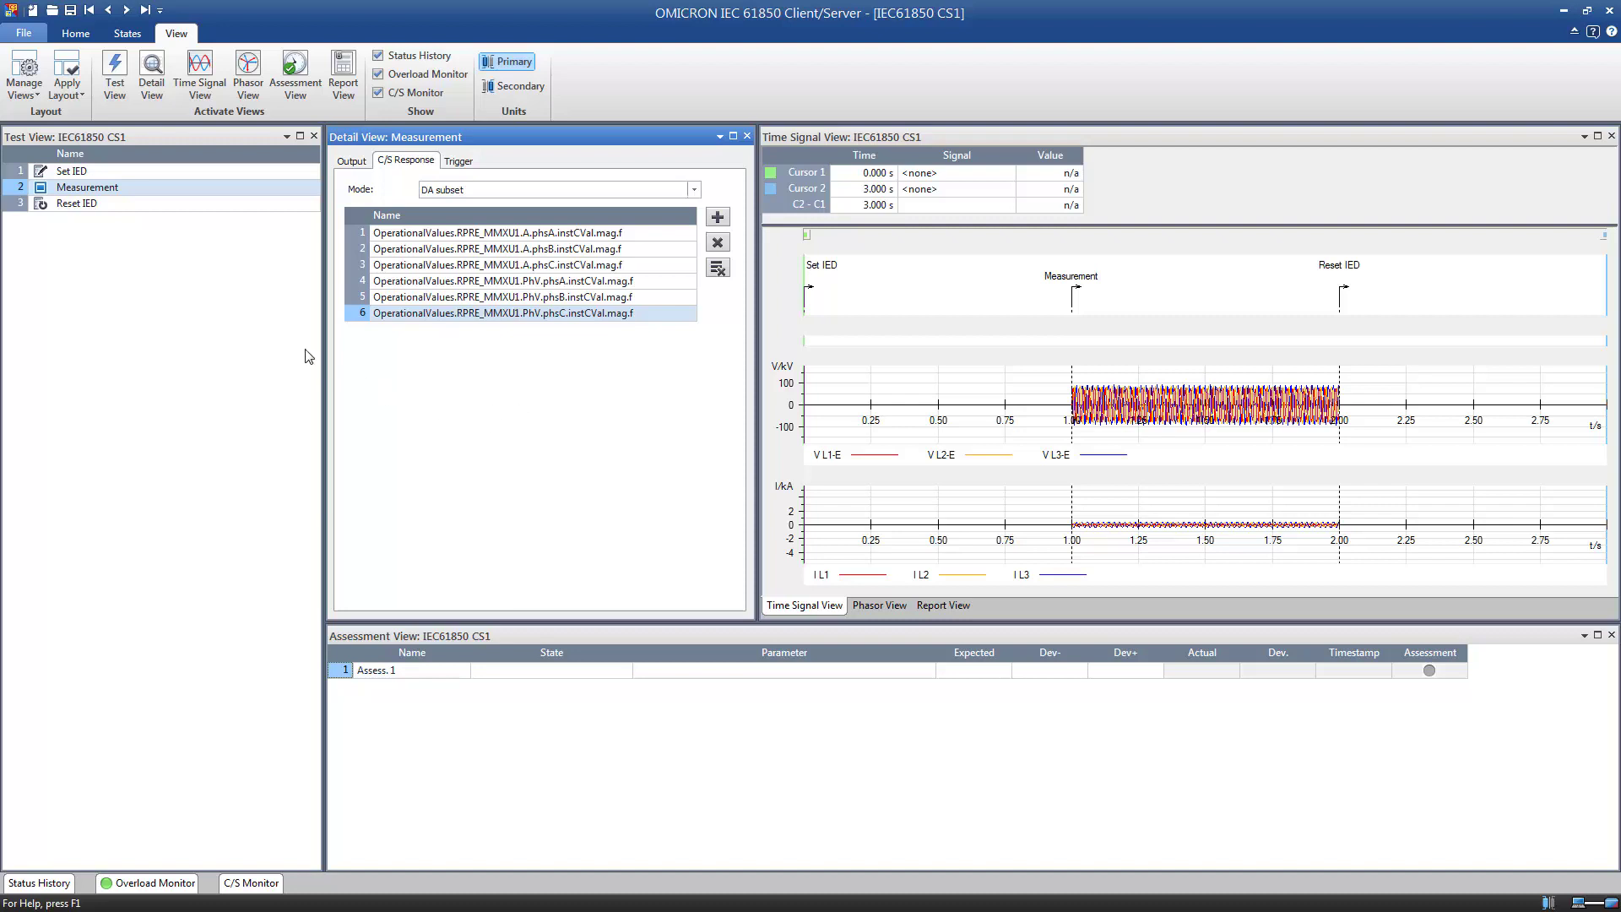
Insert a new state between Measurement and Reset IED and name it Fault
{"action": "left_click", "coordinate": [128, 33]}
{"action": "left_click", "coordinate": [74, 72]}
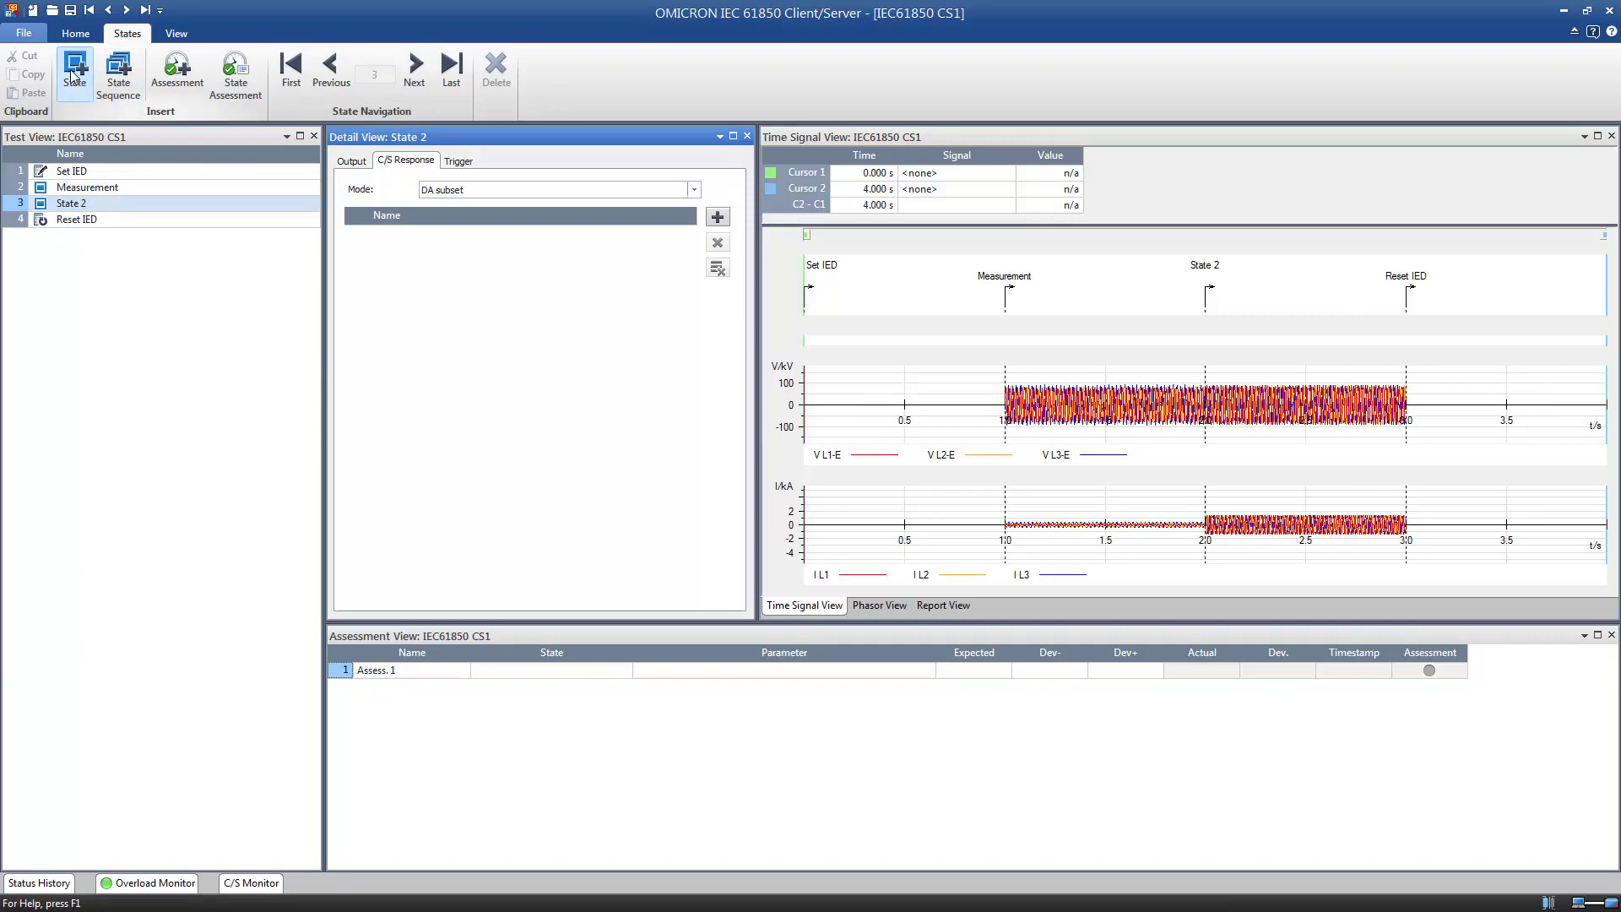
{"action": "left_click", "coordinate": [98, 202]}
{"action": "type", "text": "Fault"}
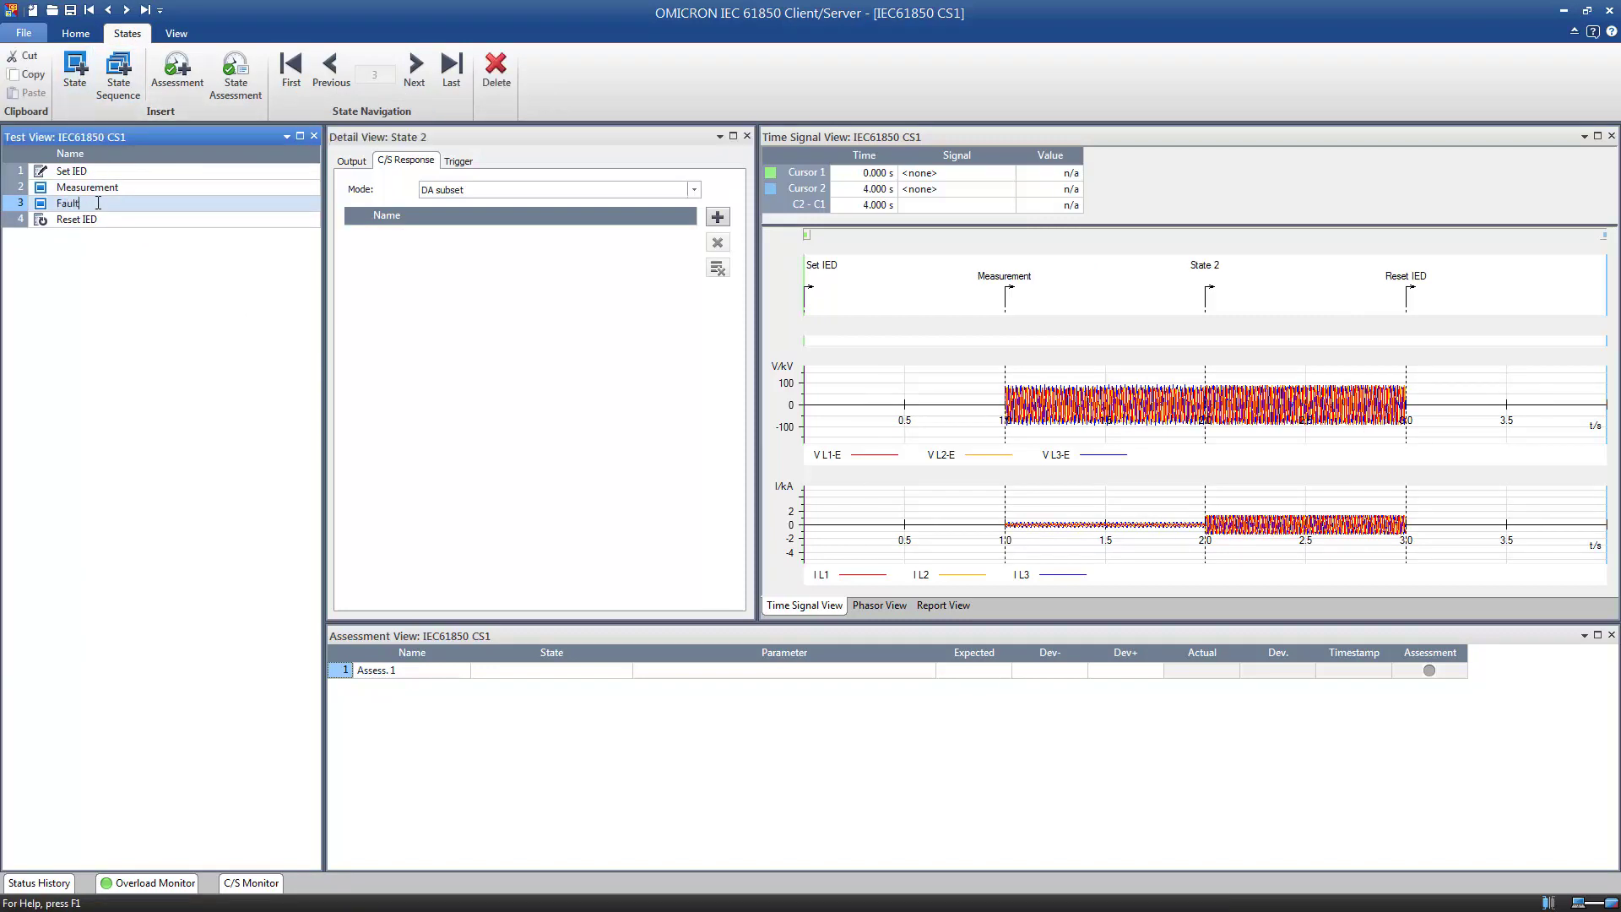
{"action": "key", "text": "Return"}
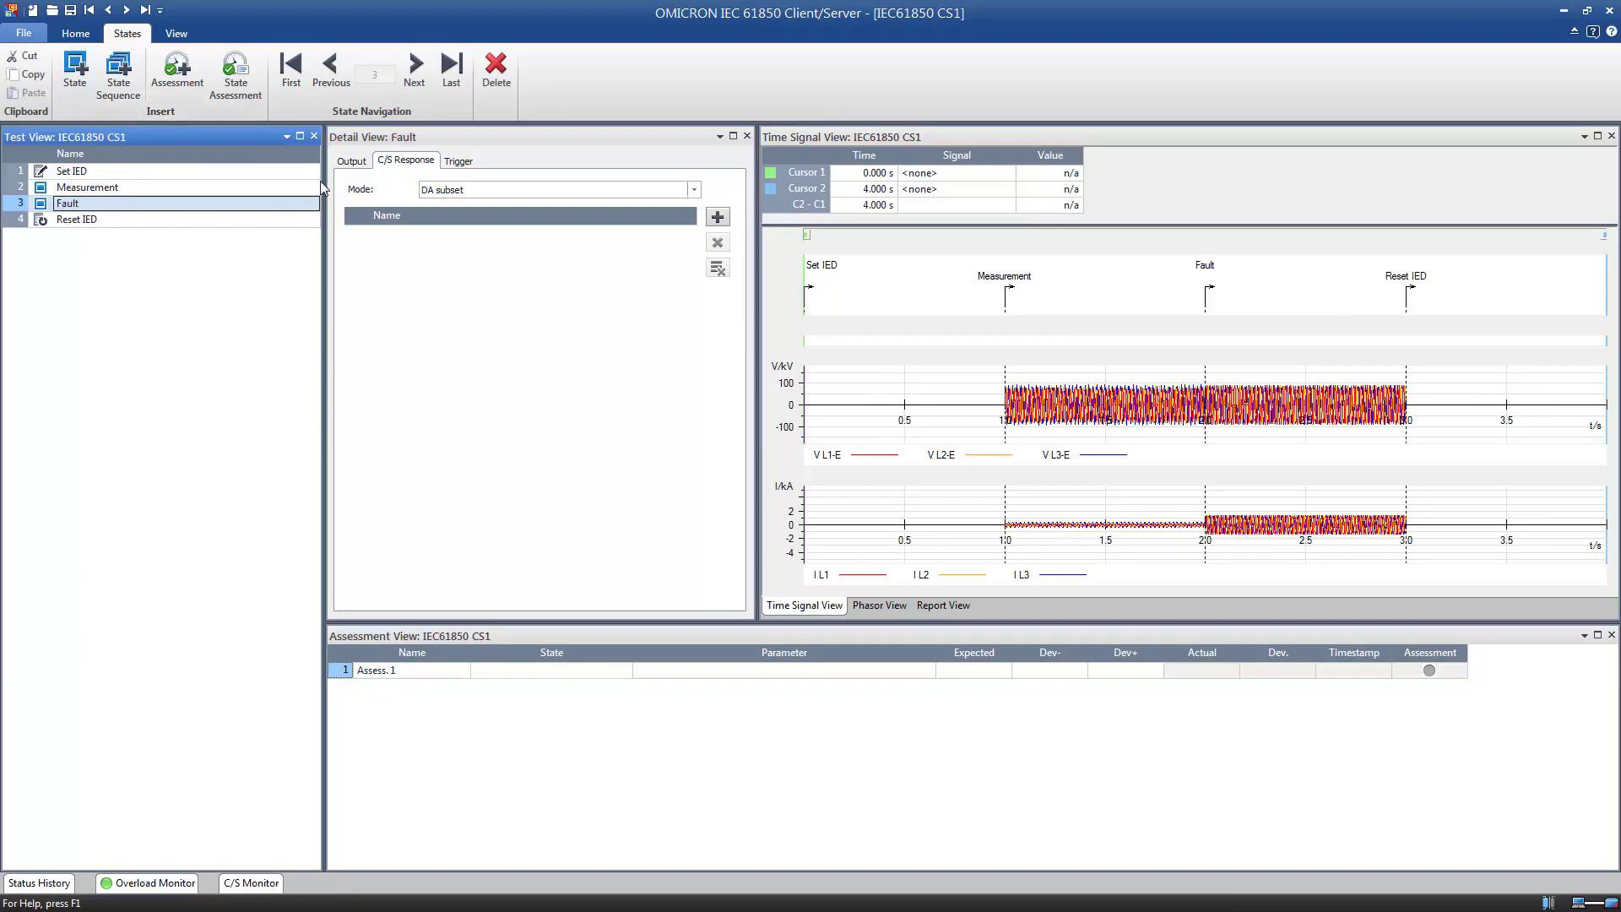
Change the output set mode of the Fault state to Fault values
{"action": "left_click", "coordinate": [351, 160]}
{"action": "left_click", "coordinate": [584, 234]}
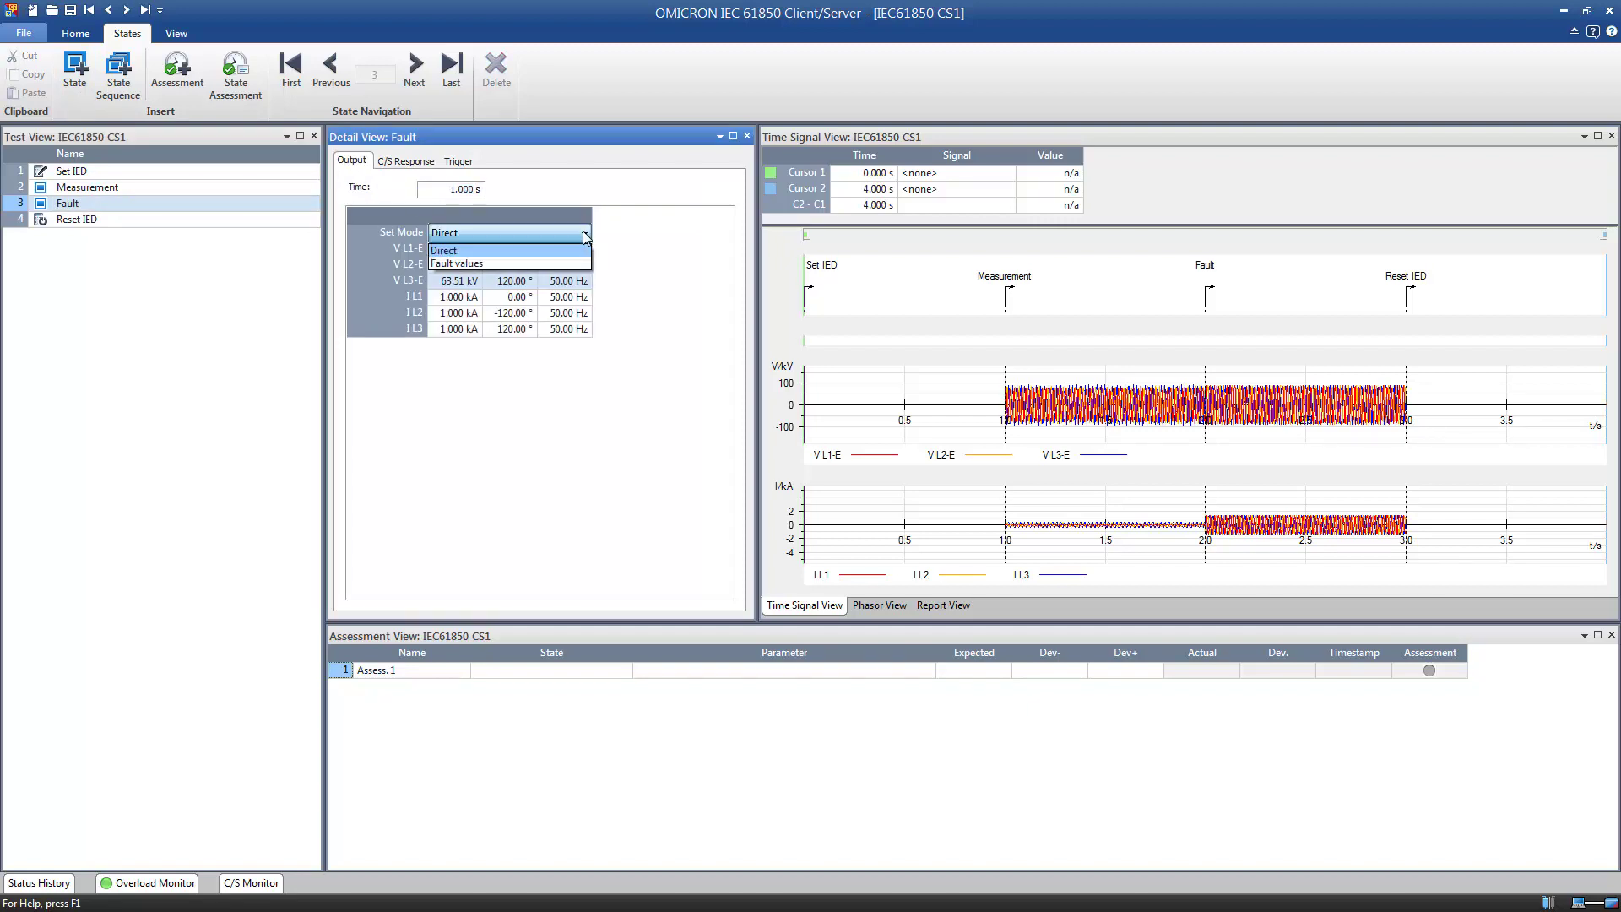
{"action": "left_click", "coordinate": [517, 266]}
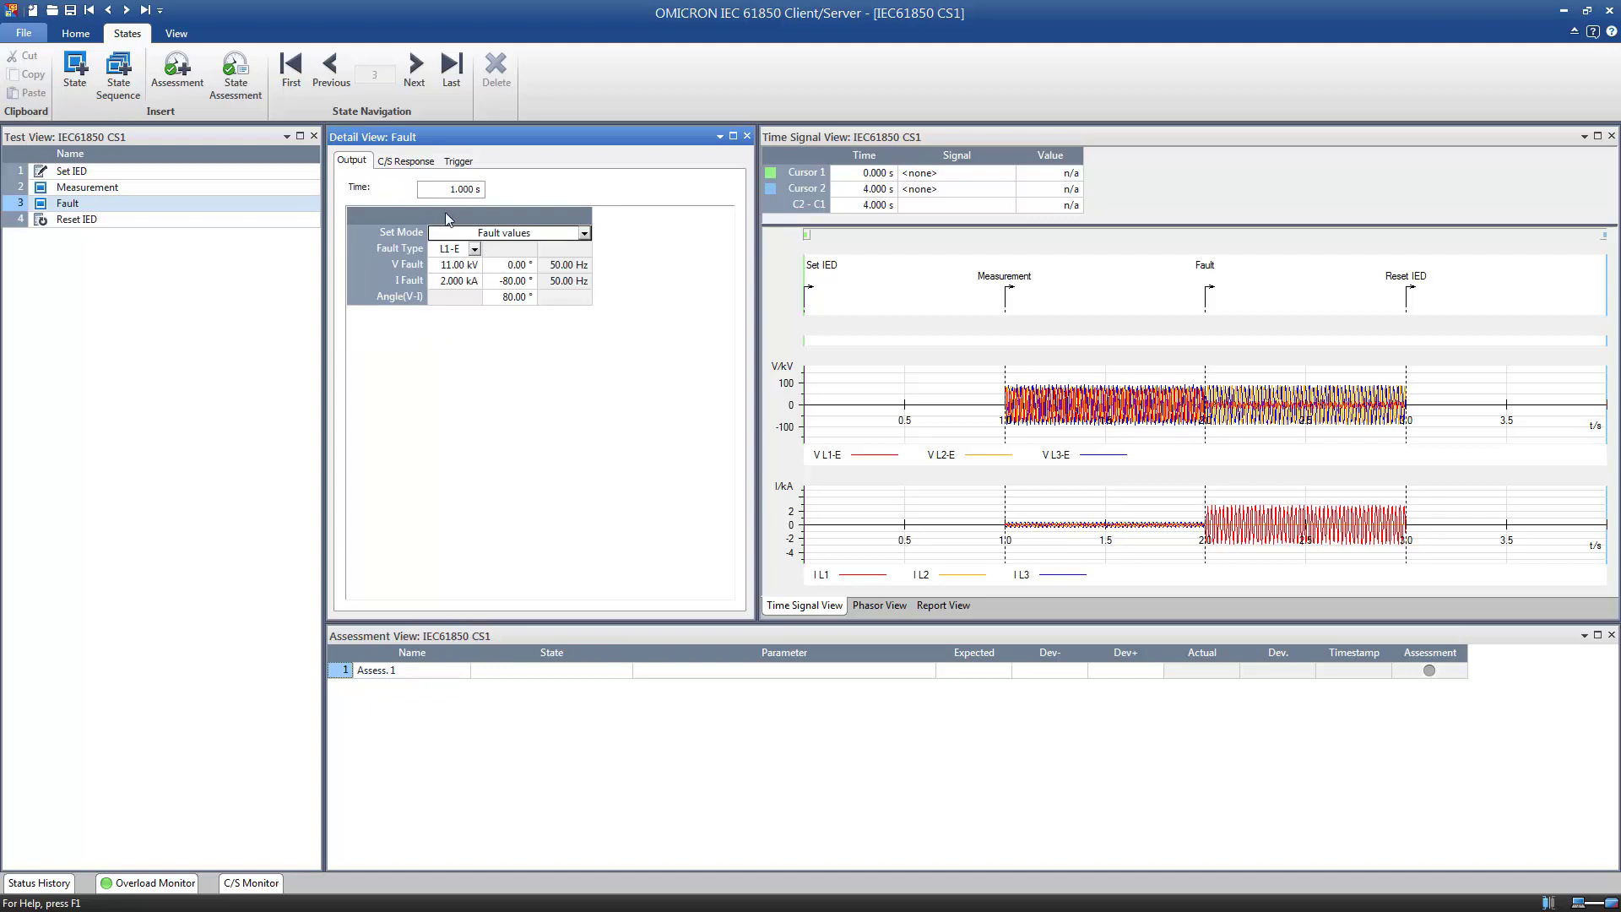
Set the Fault state's client/server response mode to Report & DataSet using the report A_URCB01
{"action": "left_click", "coordinate": [425, 164]}
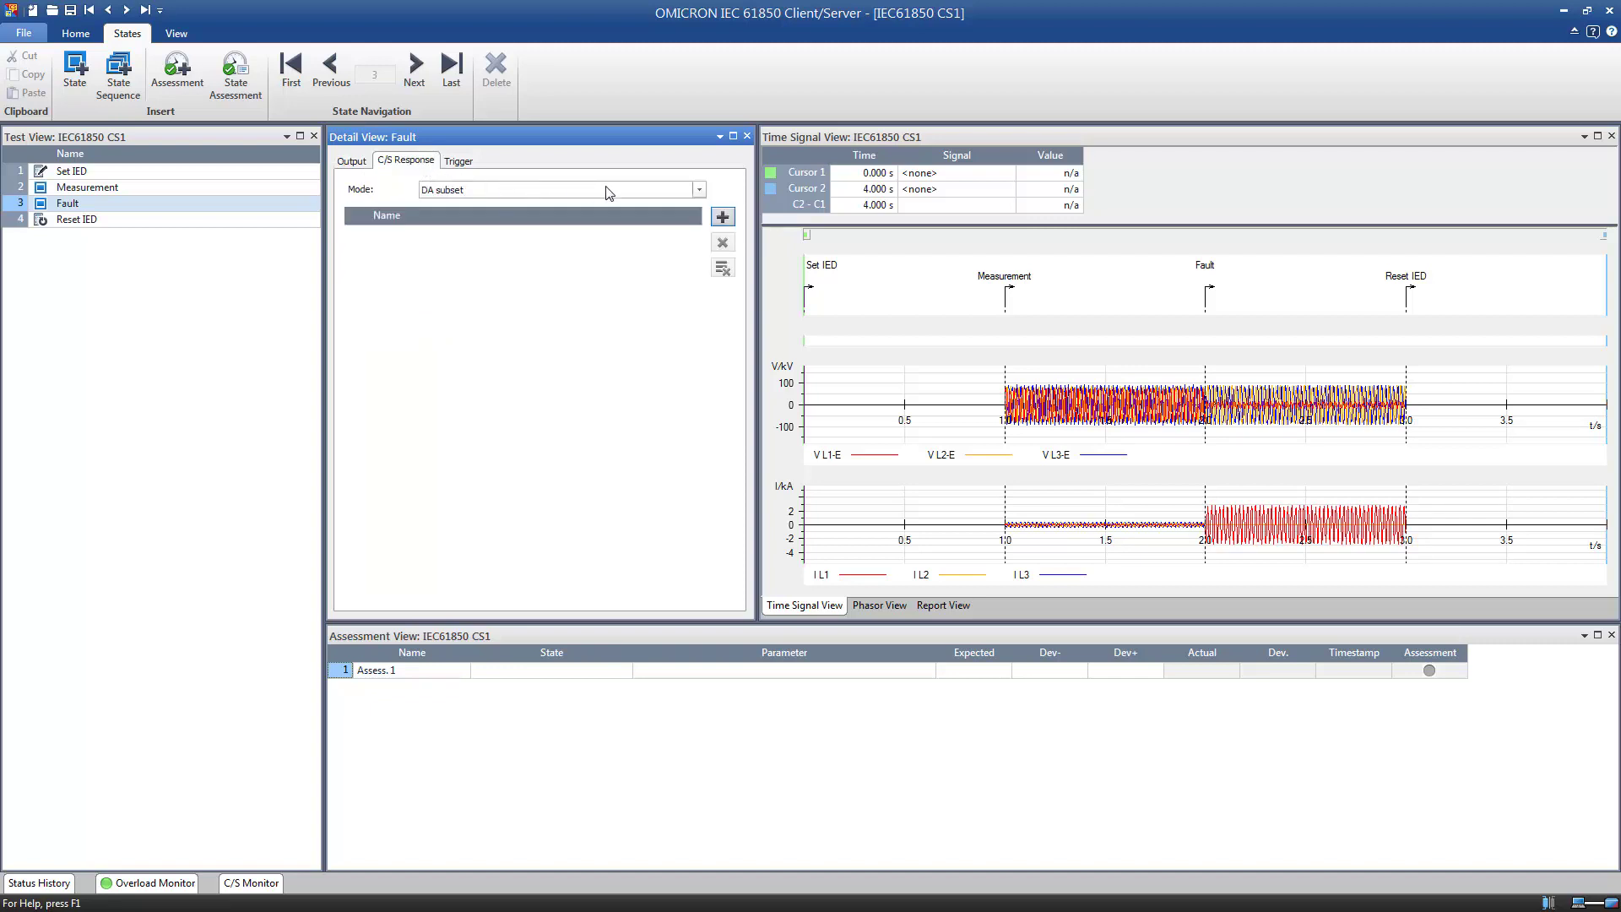
{"action": "left_click", "coordinate": [698, 189]}
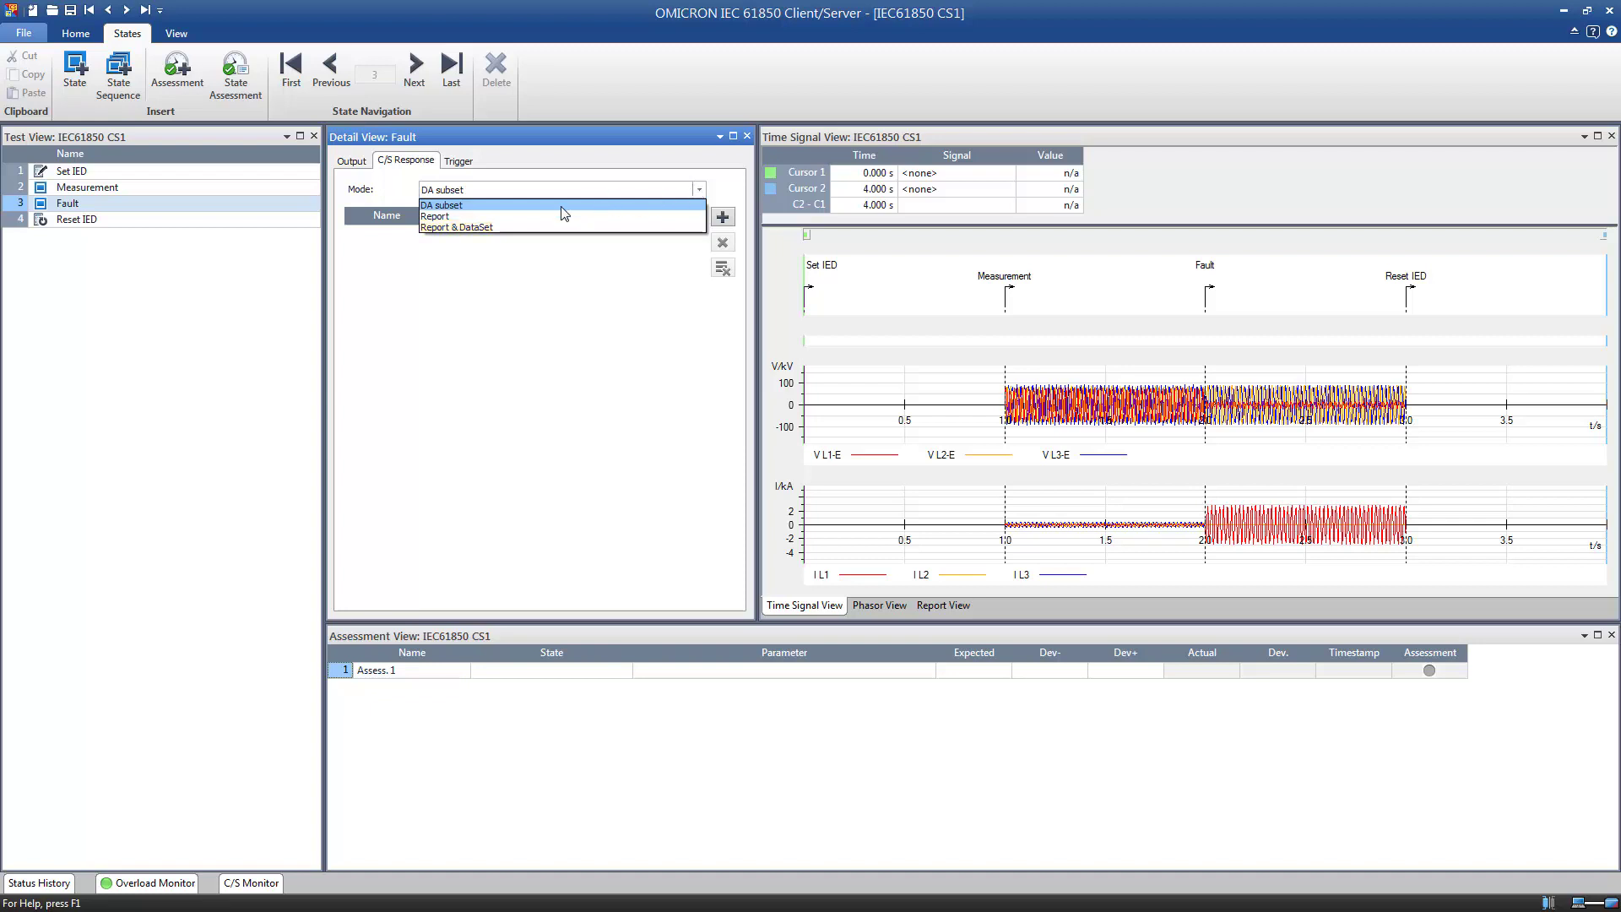
{"action": "left_click", "coordinate": [510, 228]}
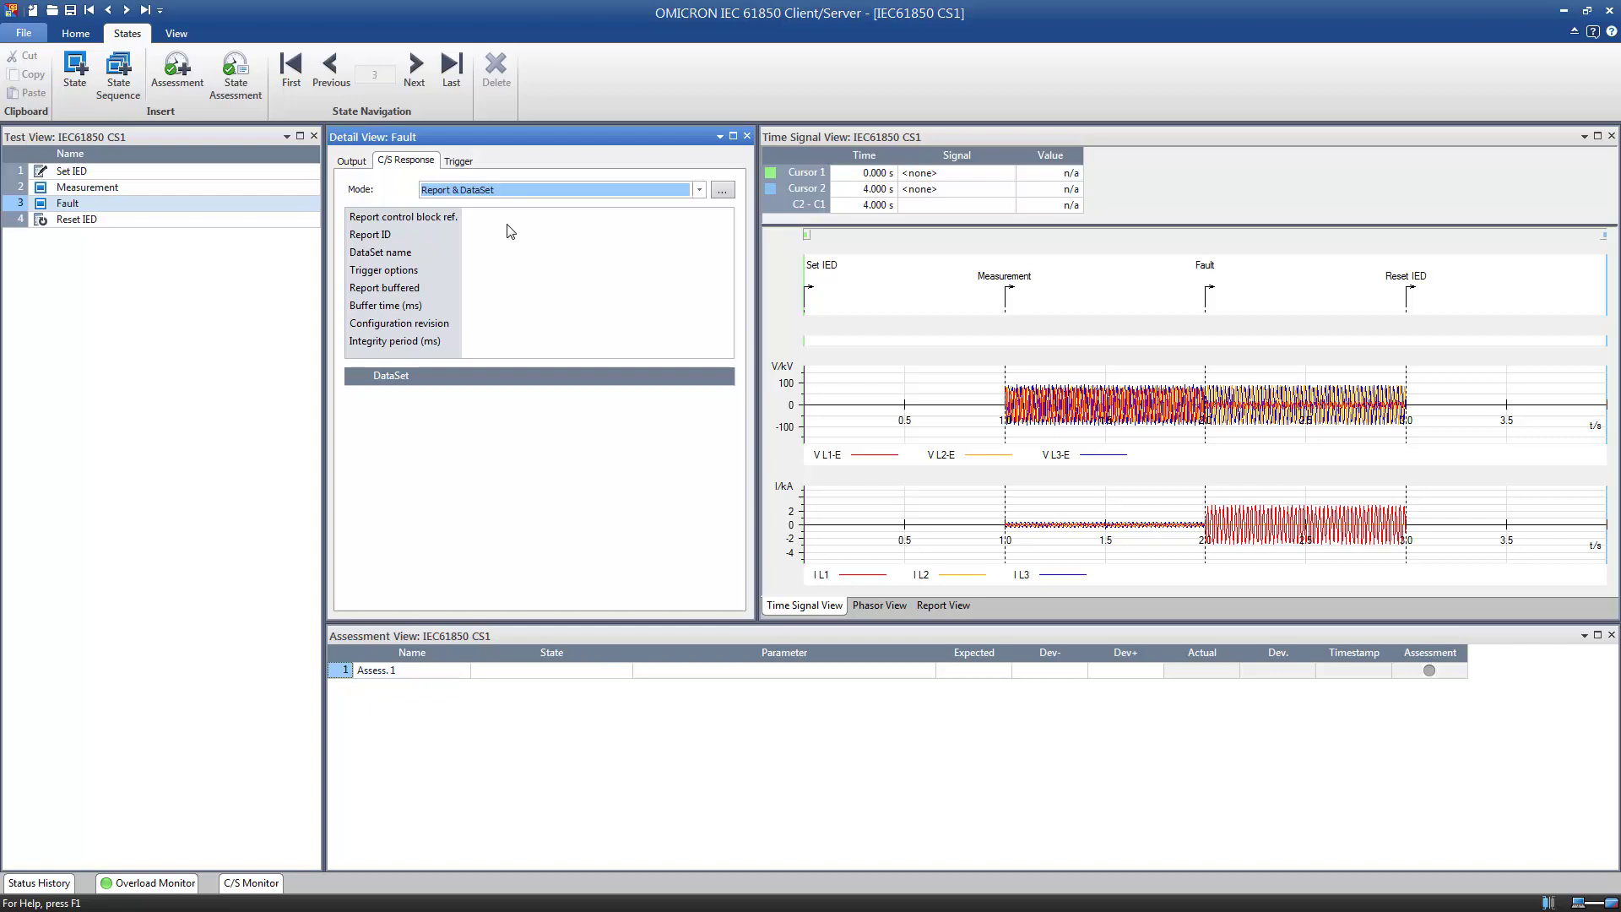
{"action": "left_click", "coordinate": [718, 194]}
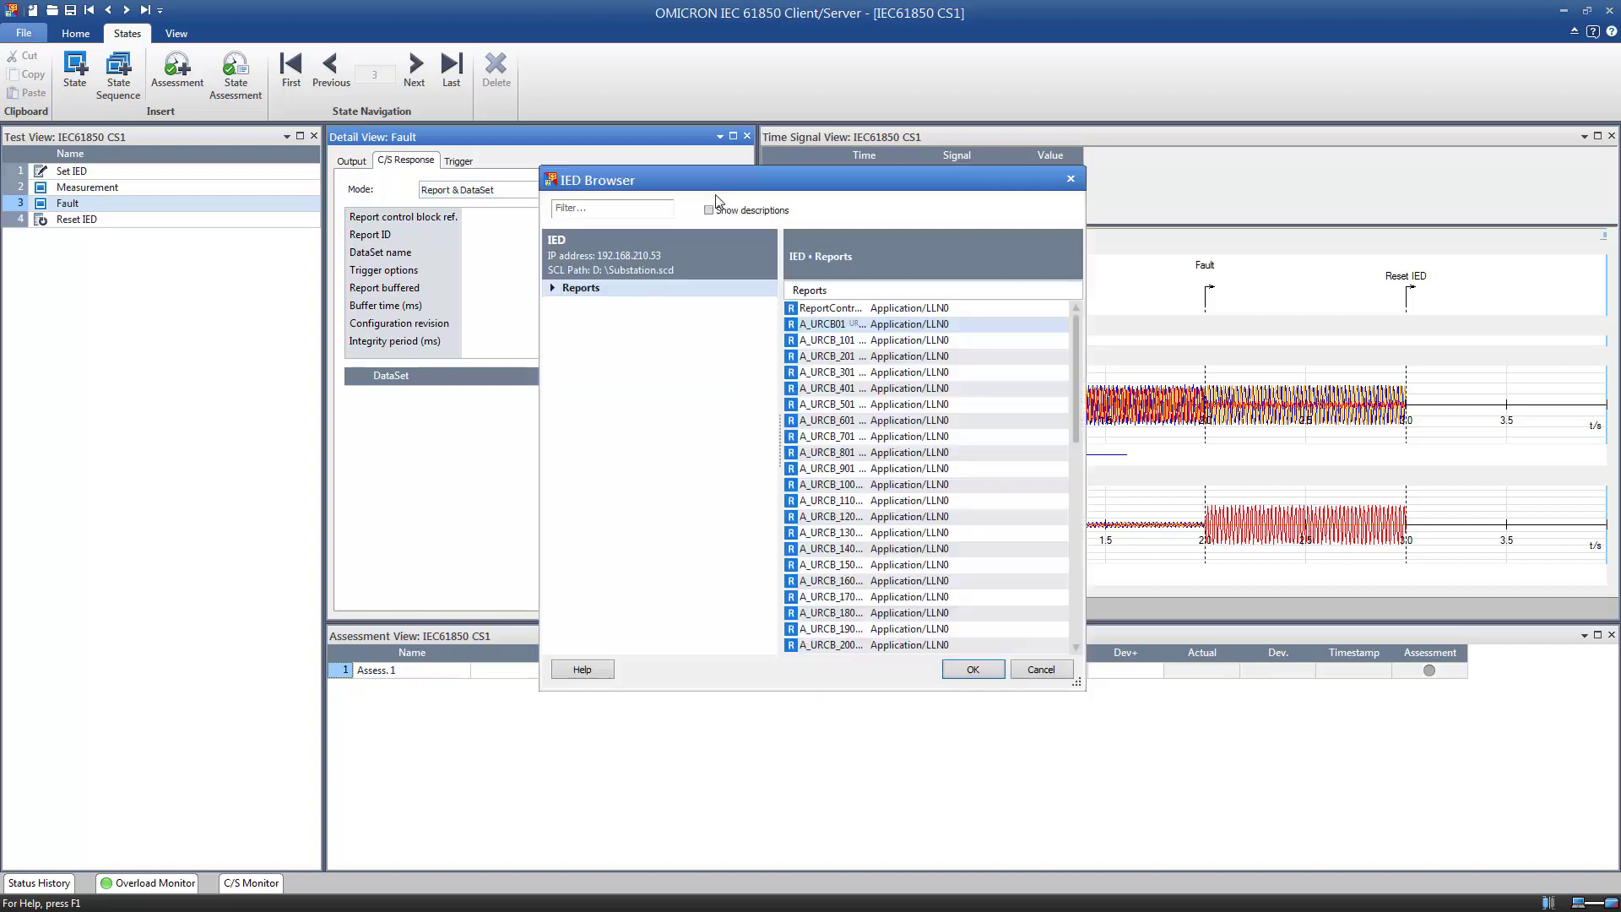
{"action": "left_click", "coordinate": [815, 328]}
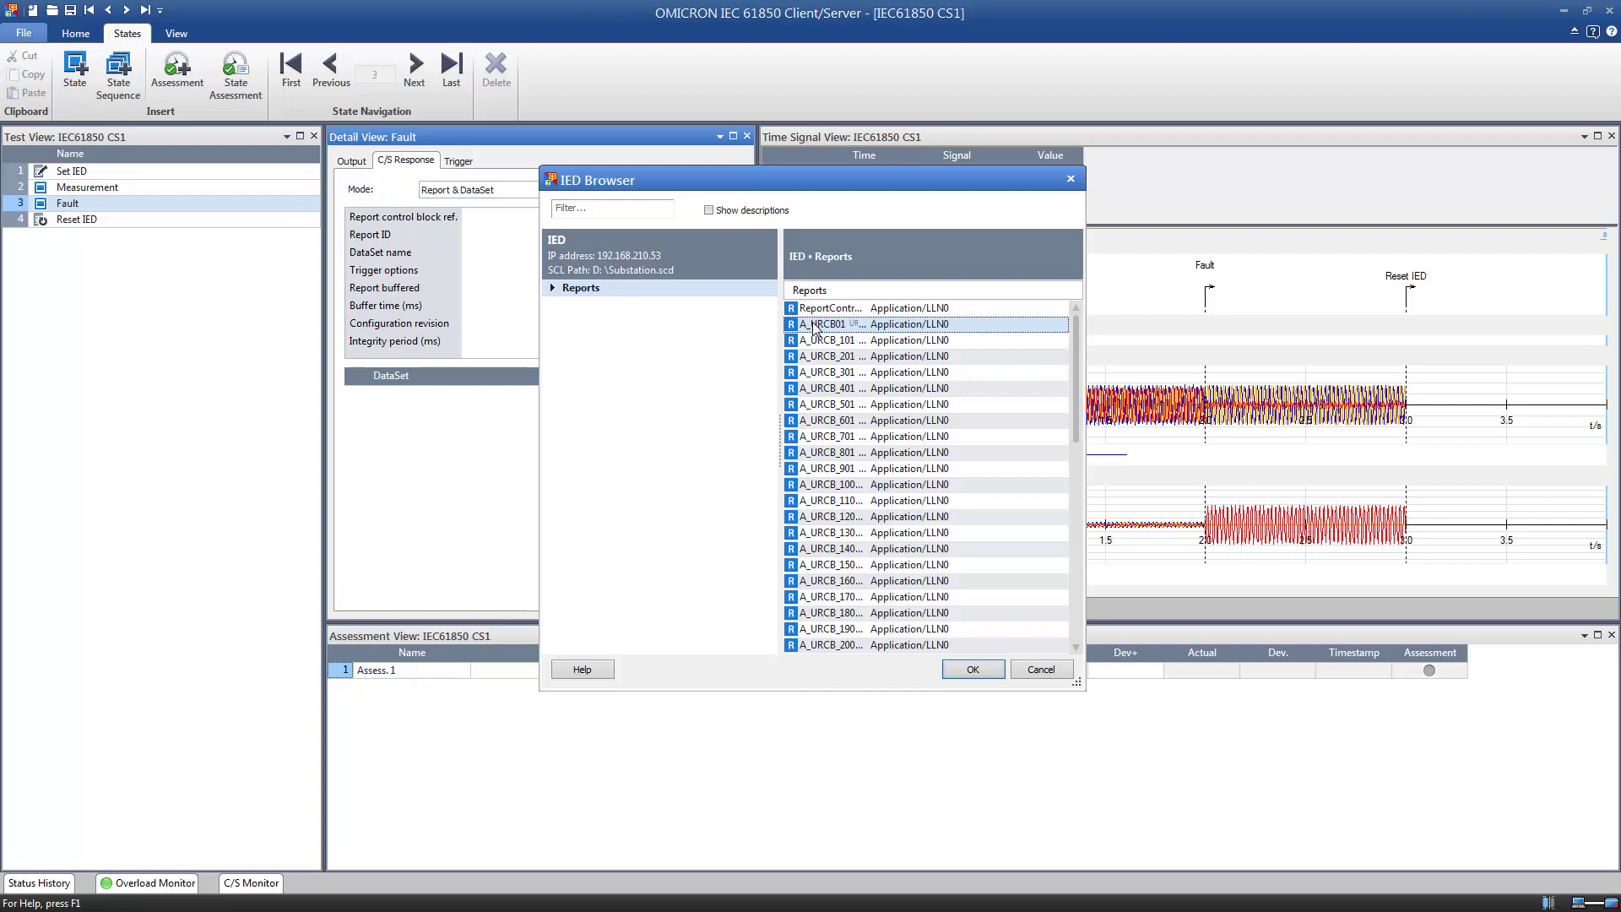
{"action": "left_click", "coordinate": [972, 670]}
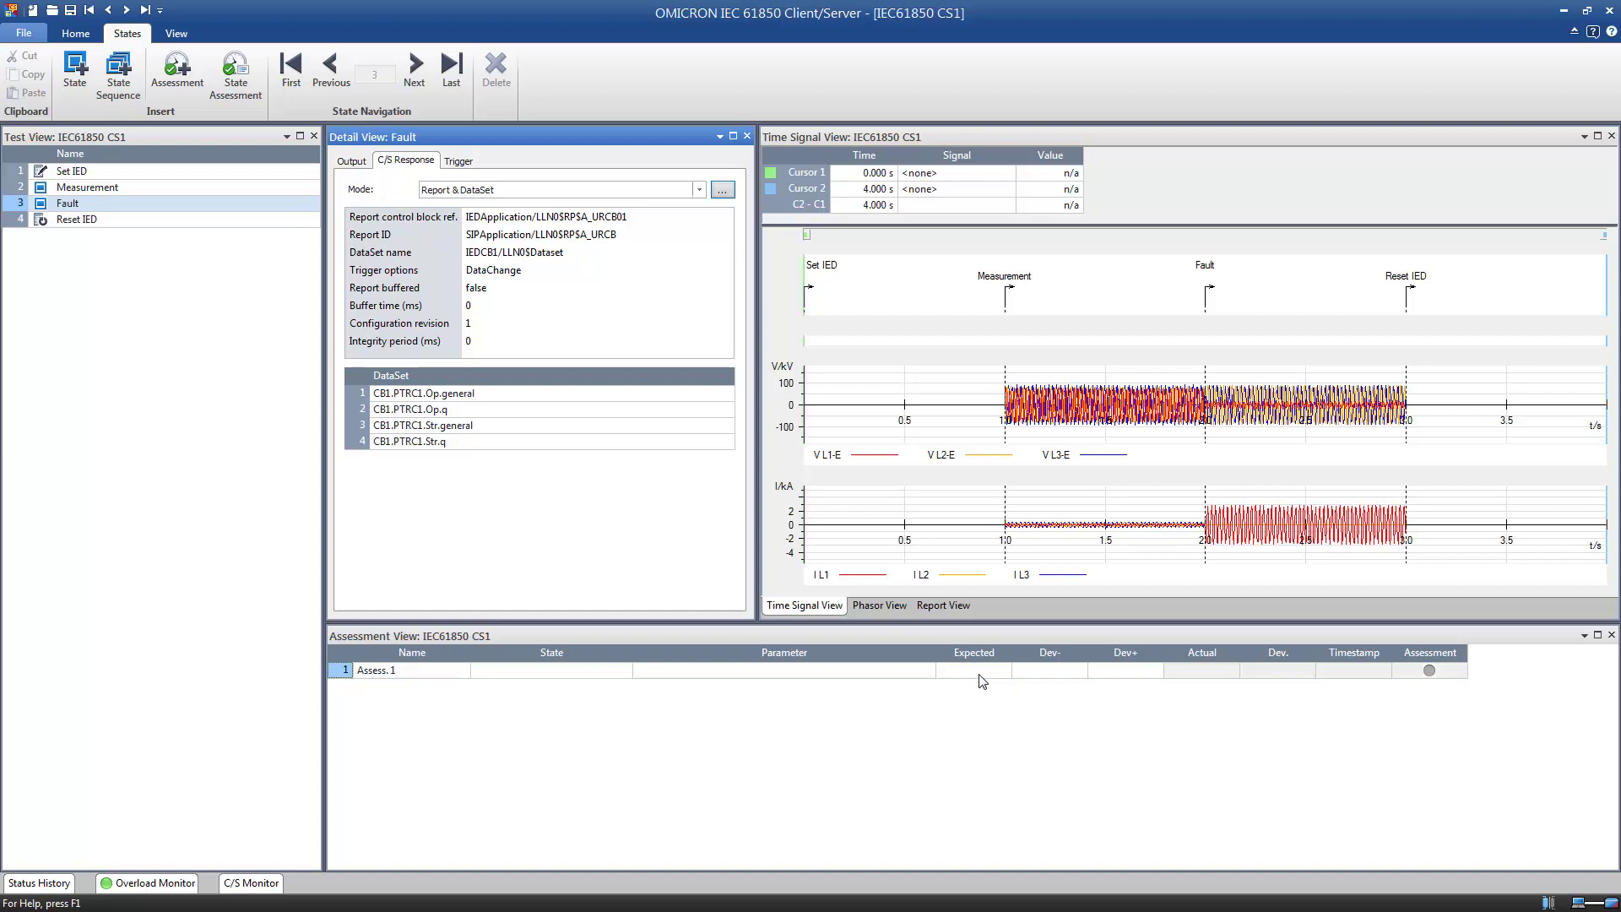
Enable the stop-on-trigger condition for the Fault state with Application.LLN0.A_URCB01 = Received
{"action": "left_click", "coordinate": [458, 161]}
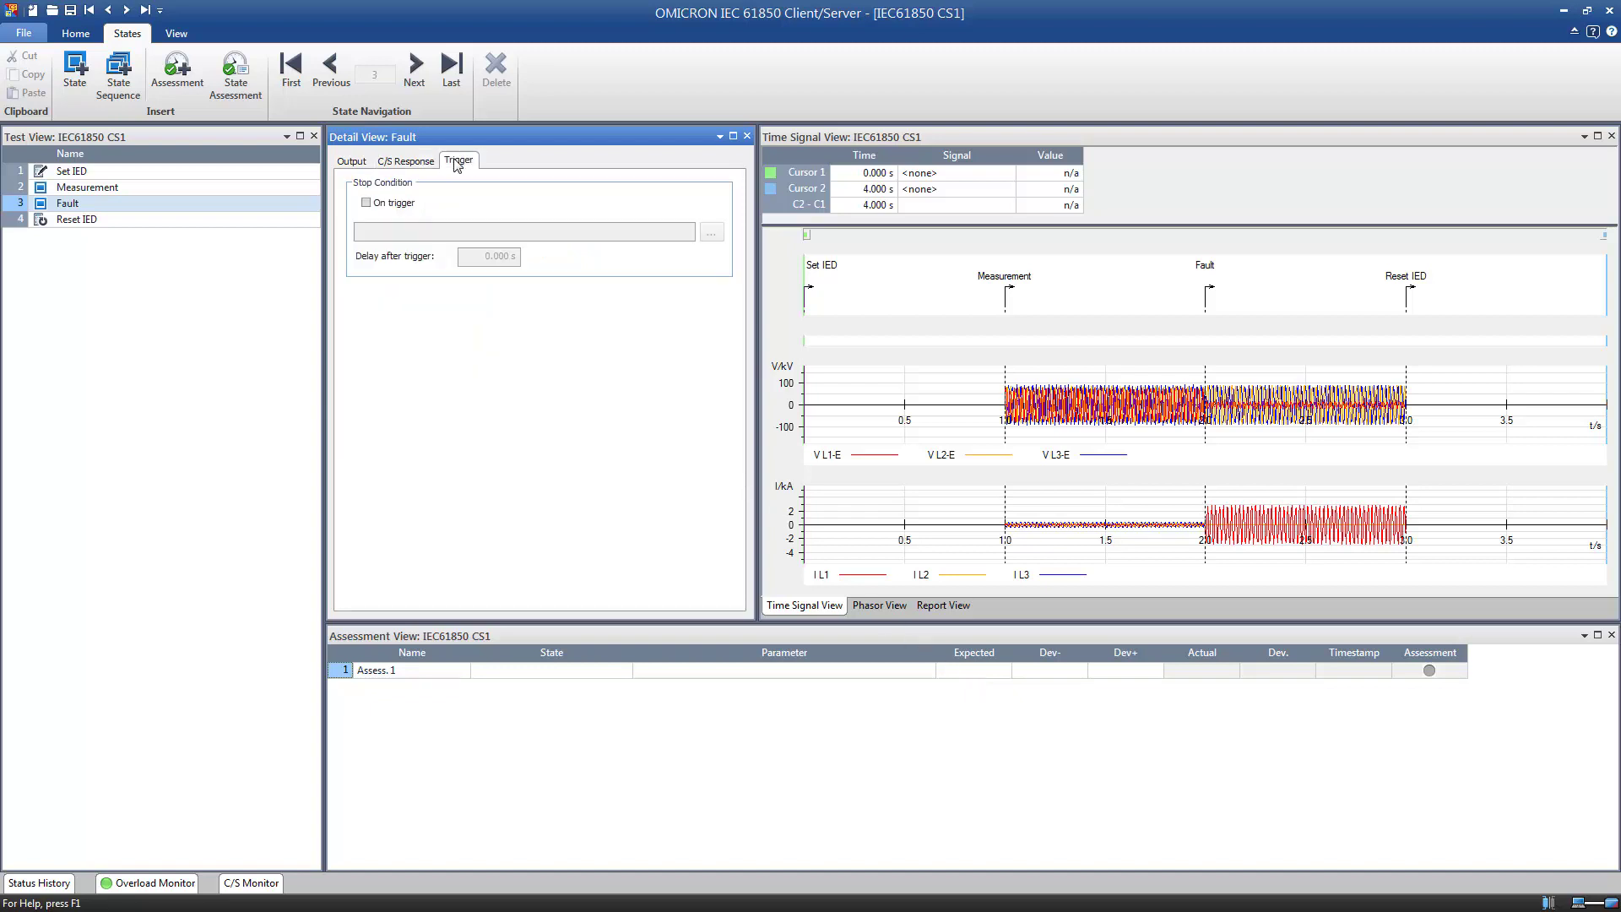
{"action": "left_click", "coordinate": [366, 203]}
{"action": "left_click", "coordinate": [712, 233]}
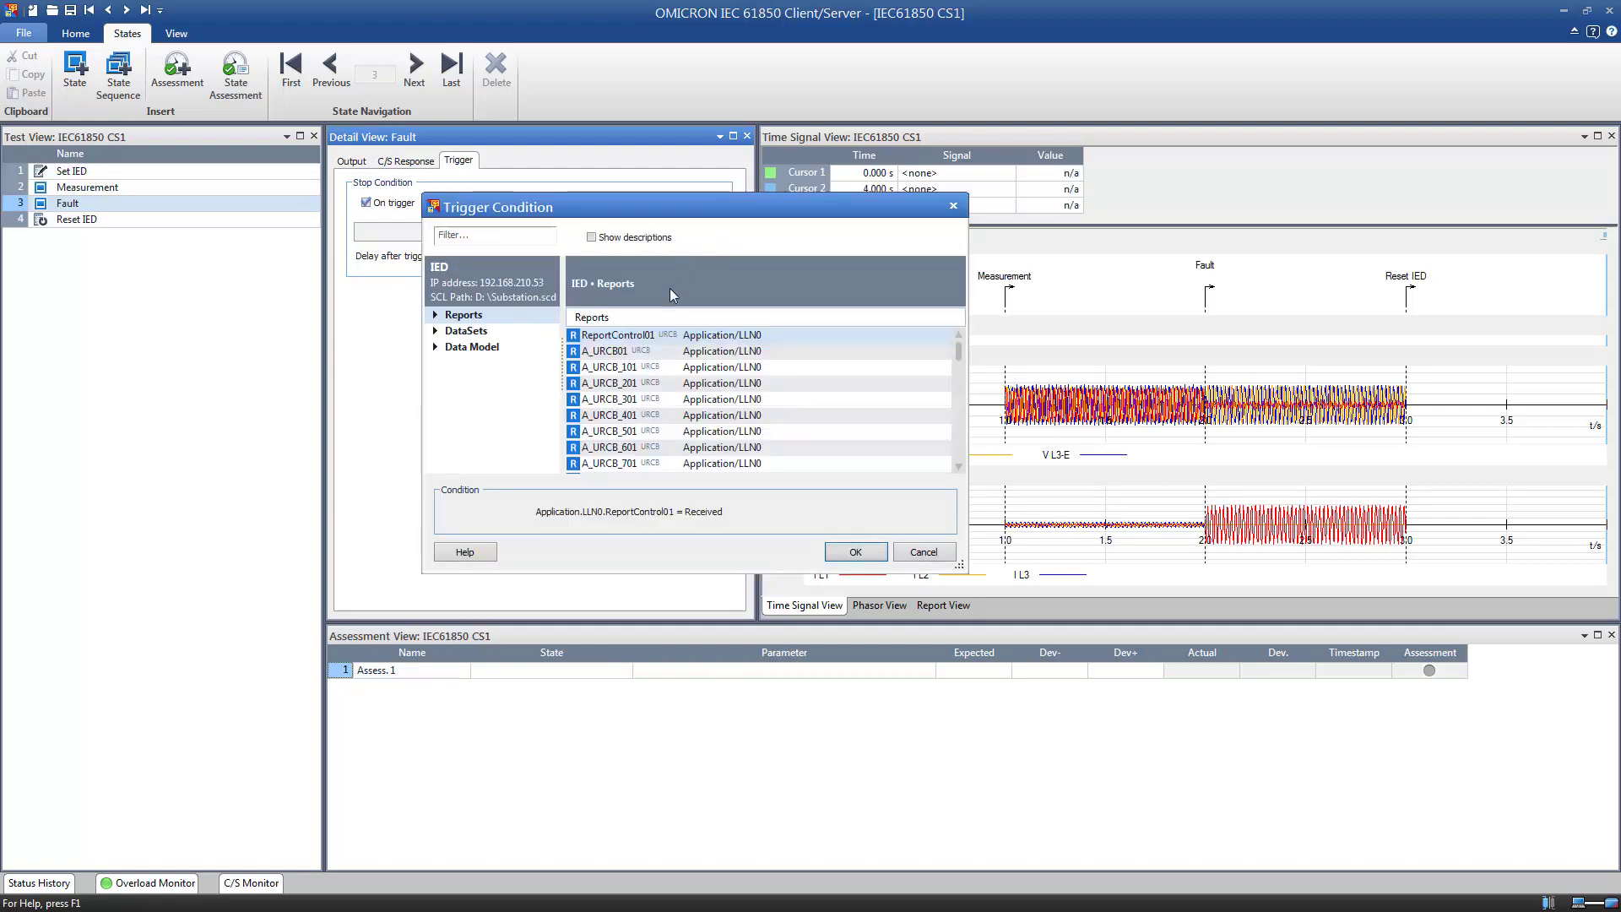
{"action": "left_click", "coordinate": [640, 353]}
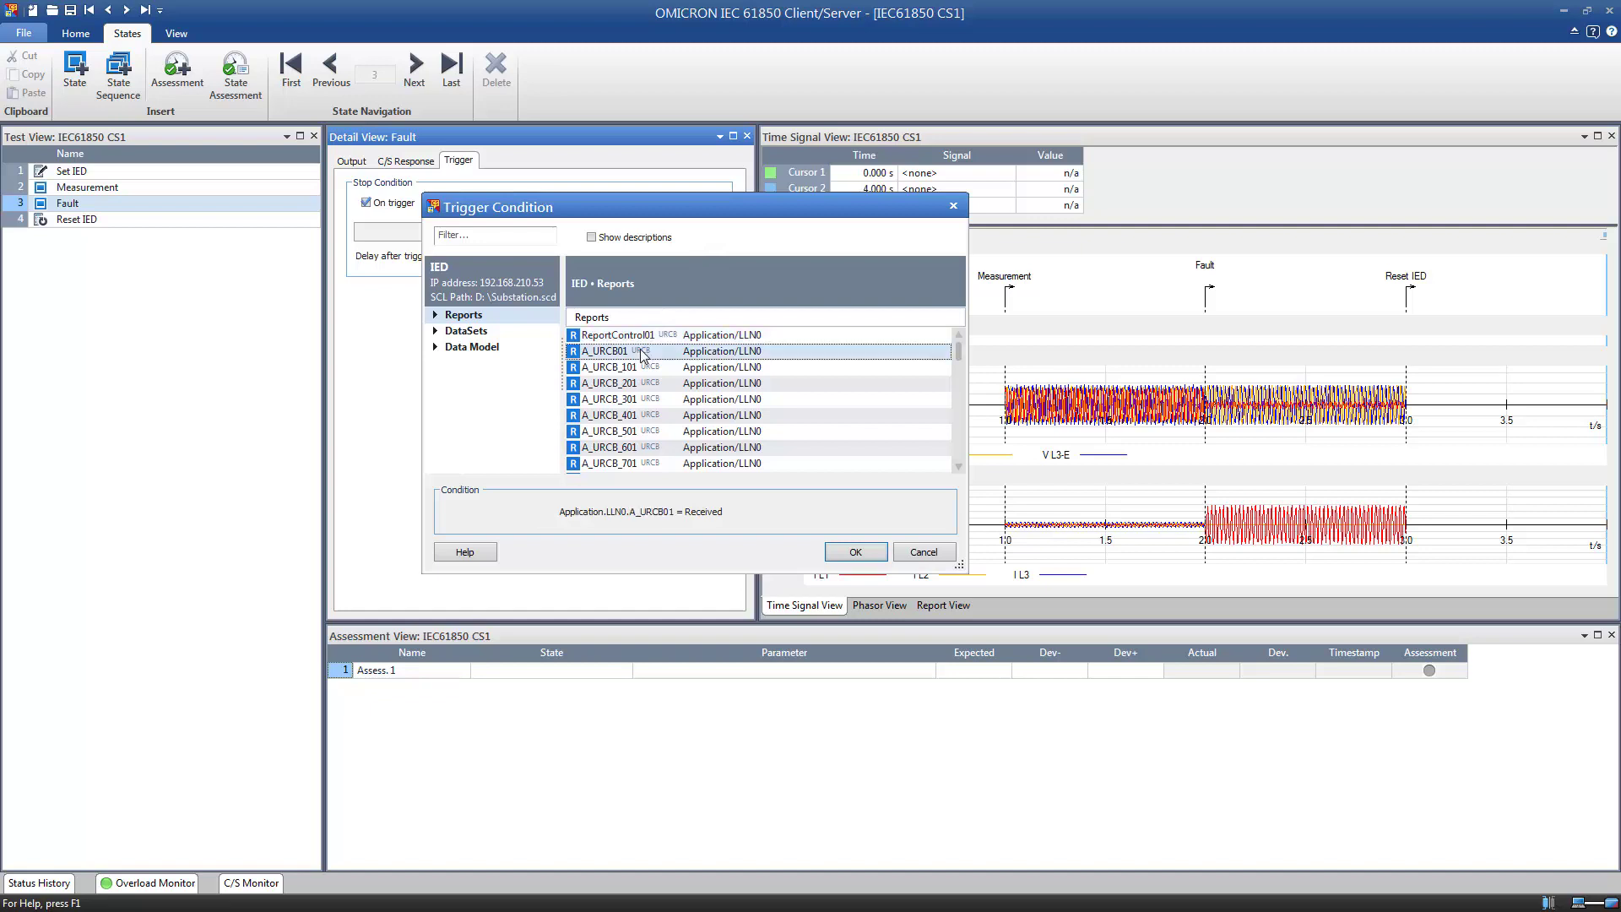
{"action": "left_click", "coordinate": [840, 554]}
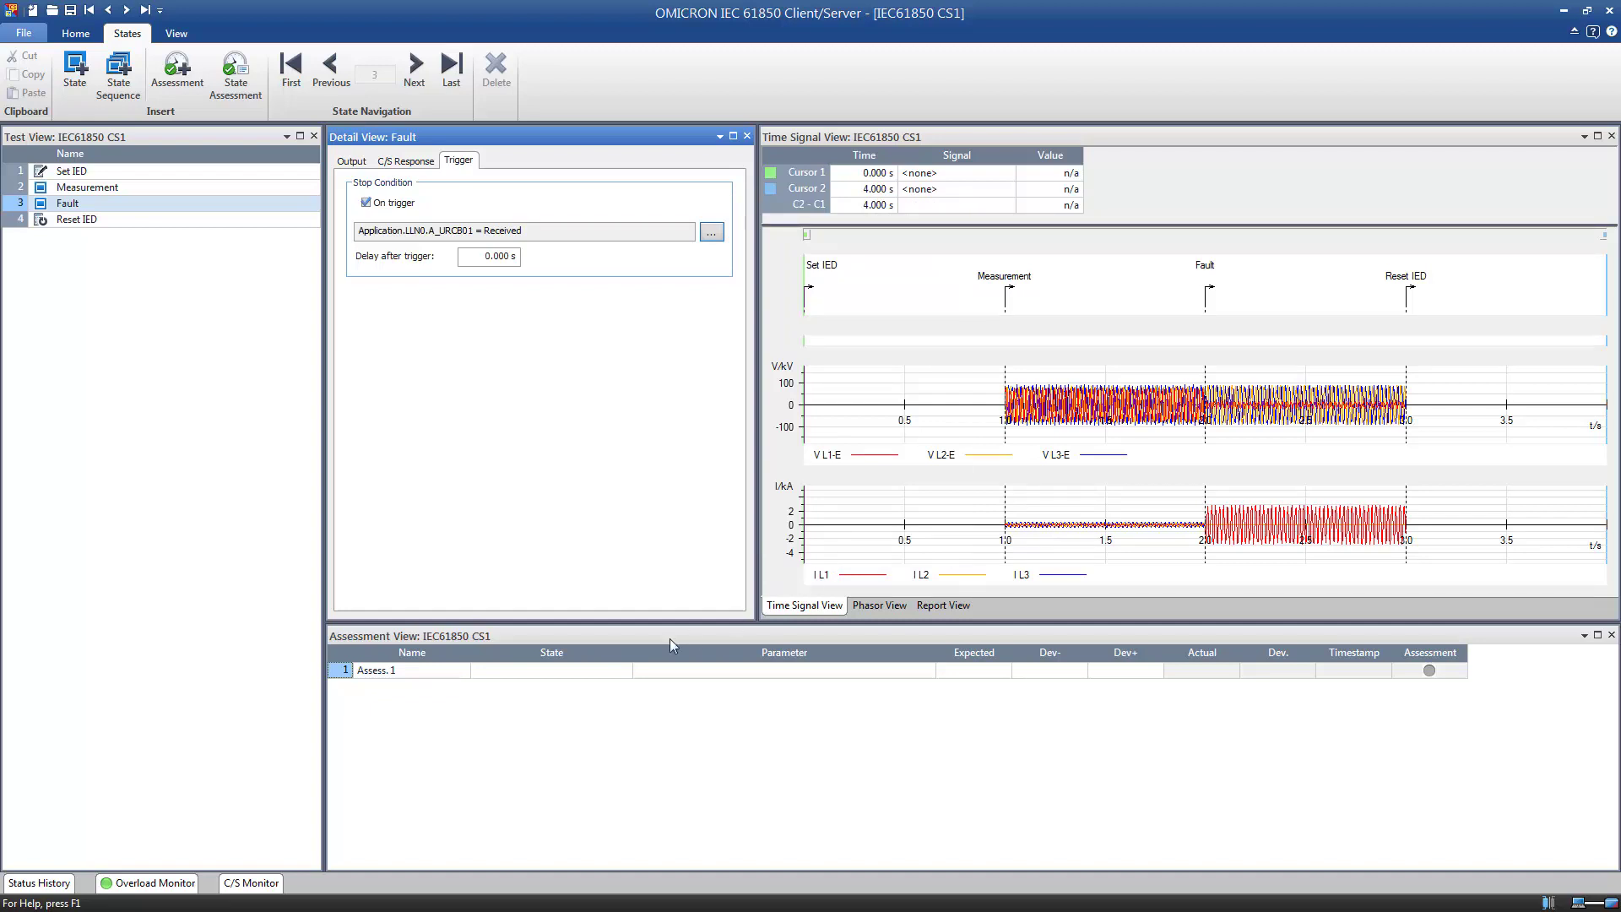
Rename the first assessment as Wiring check IL1 and assign it the Measurement state with parameter OperationalValues.RPRE_MMXU1.A.phsA.instCVal.mag.f
{"action": "left_click", "coordinate": [424, 673]}
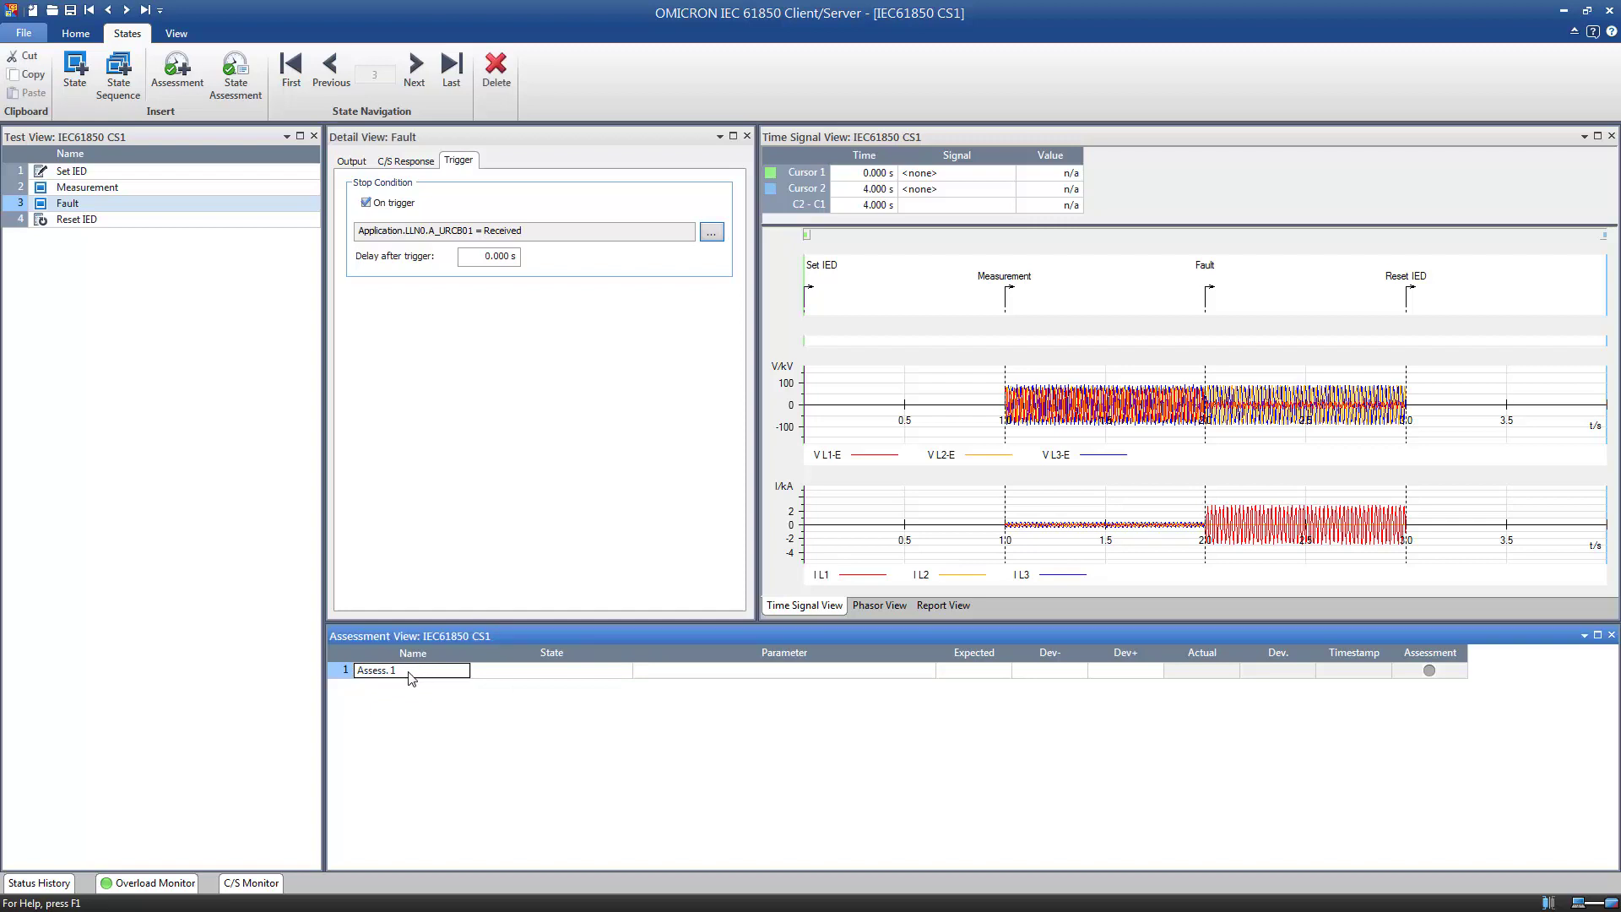
{"action": "left_click_drag", "start_coordinate": [395, 671], "coordinate": [339, 662]}
{"action": "type", "text": "Wiring check IL1"}
{"action": "left_click", "coordinate": [624, 673]}
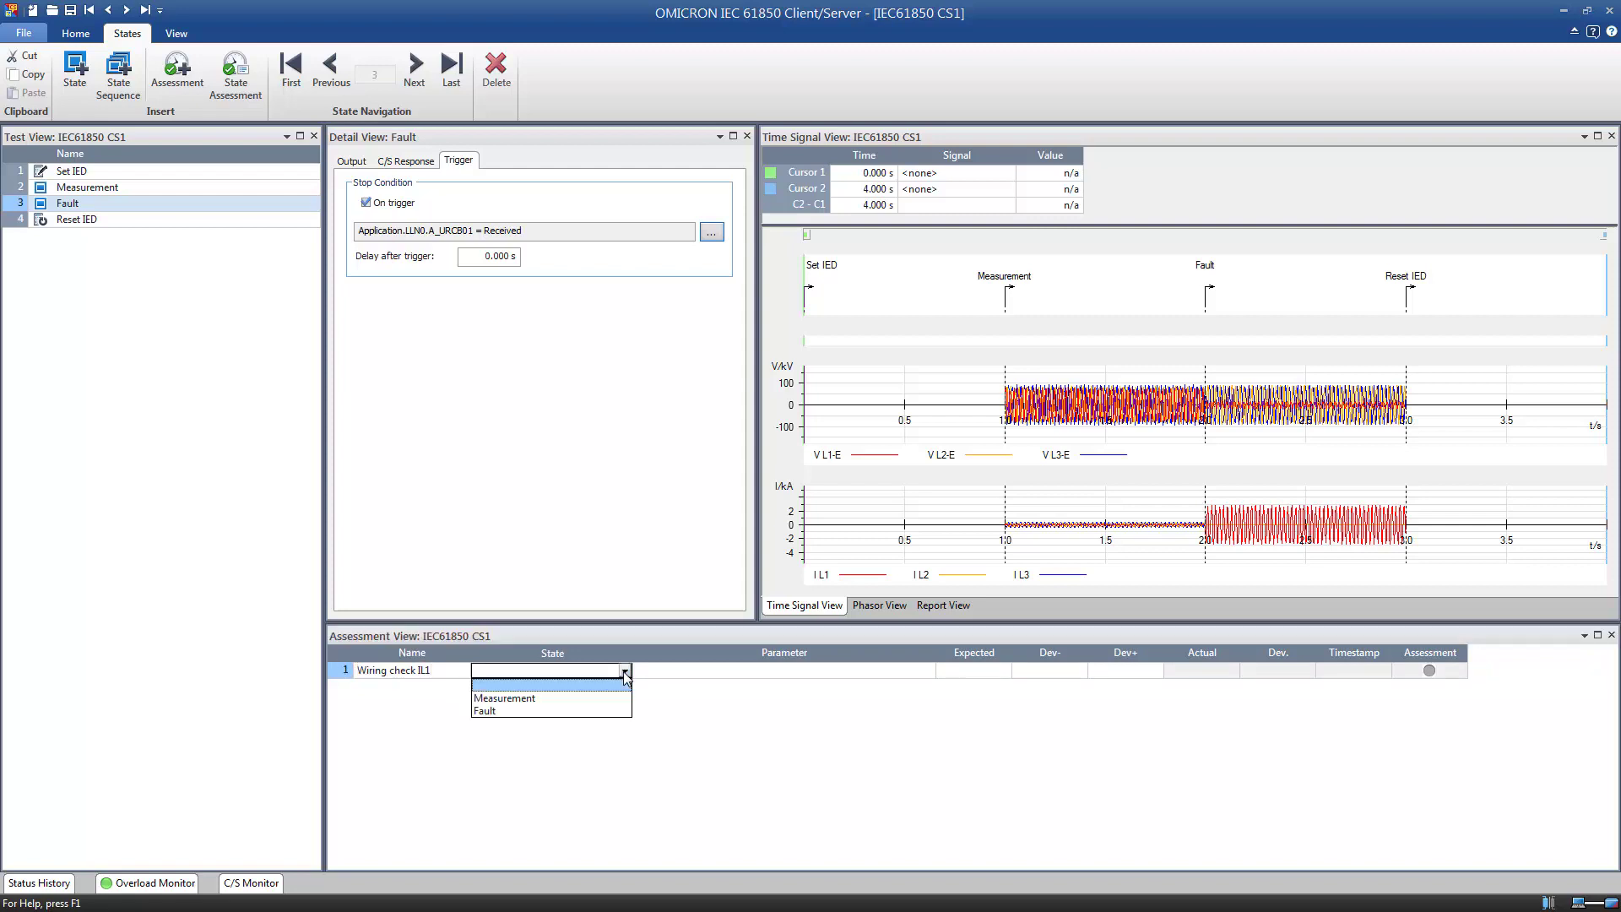
{"action": "left_click", "coordinate": [596, 699]}
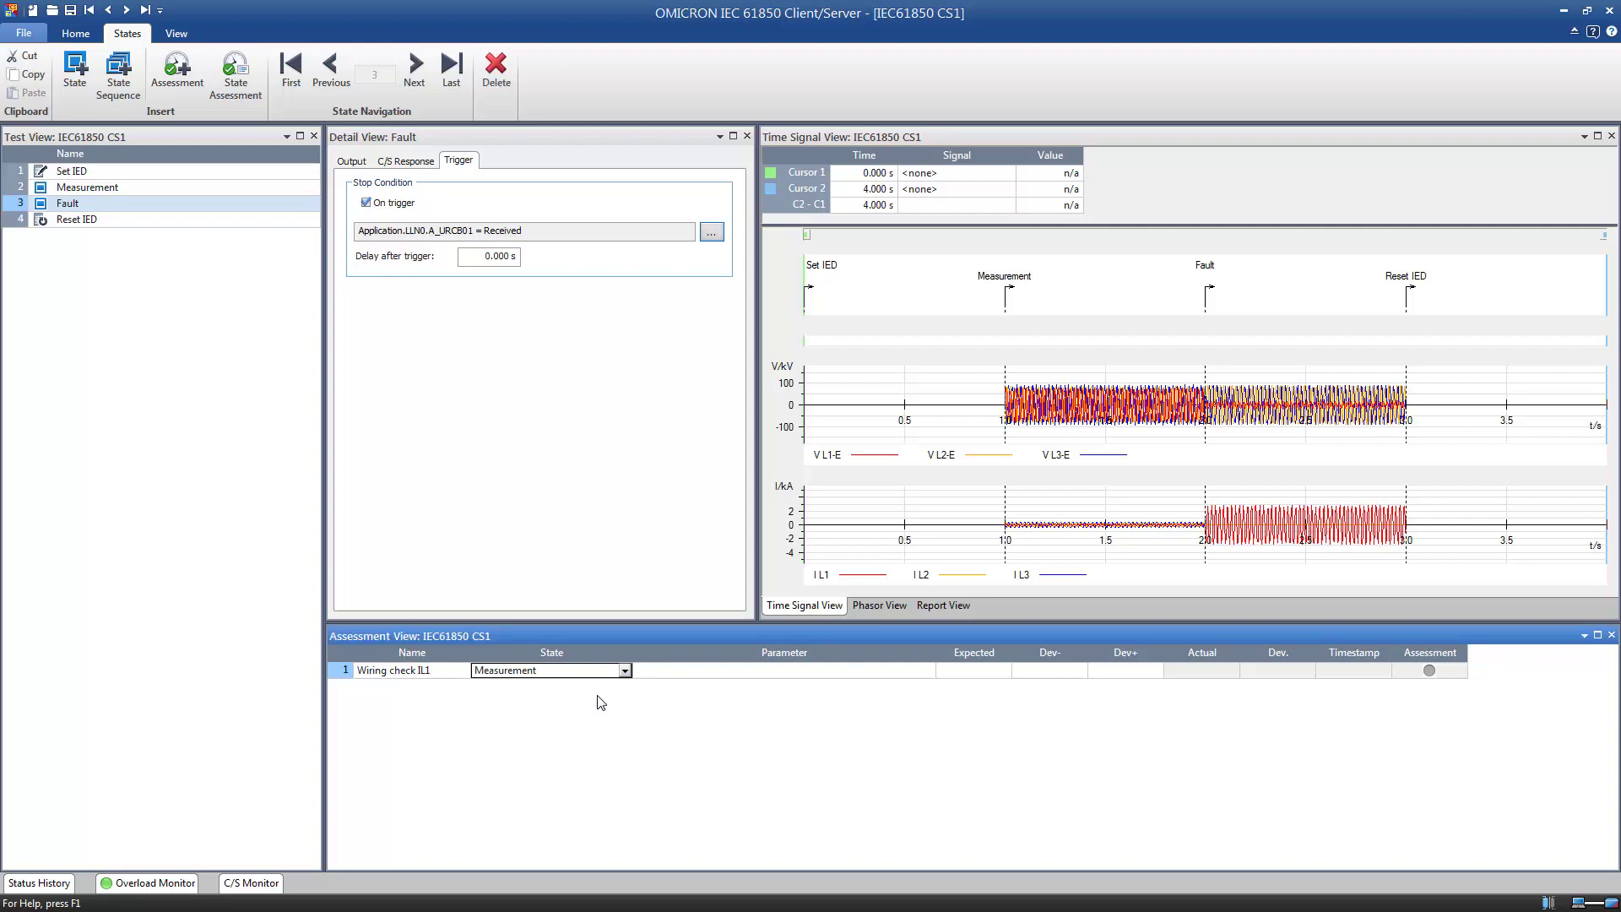
{"action": "left_click", "coordinate": [927, 673]}
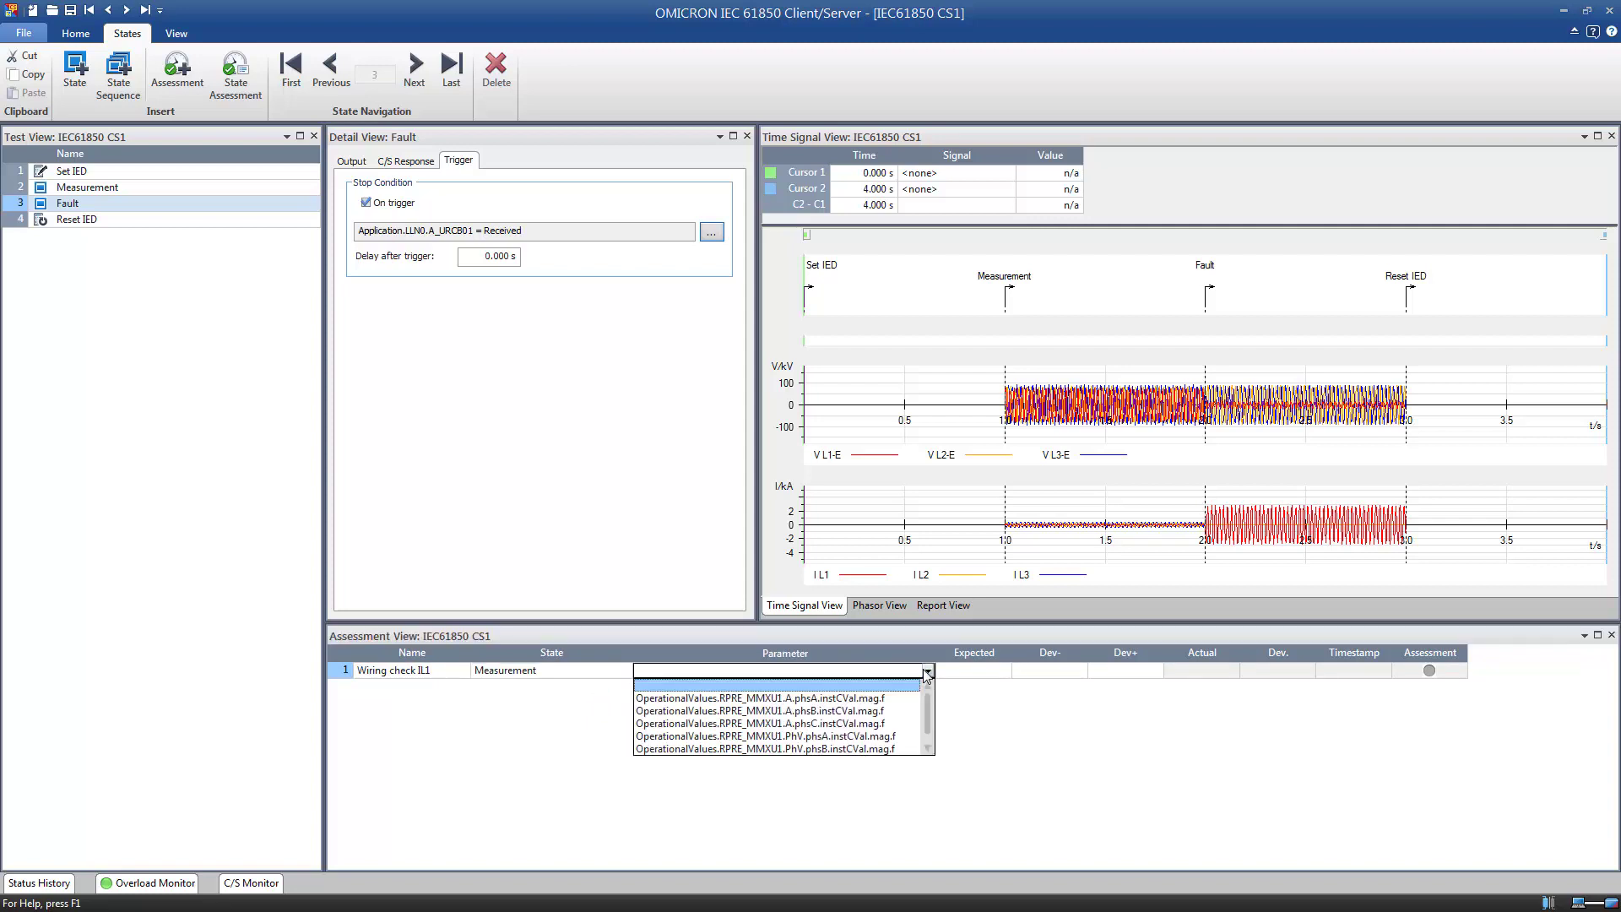
{"action": "left_click", "coordinate": [895, 698]}
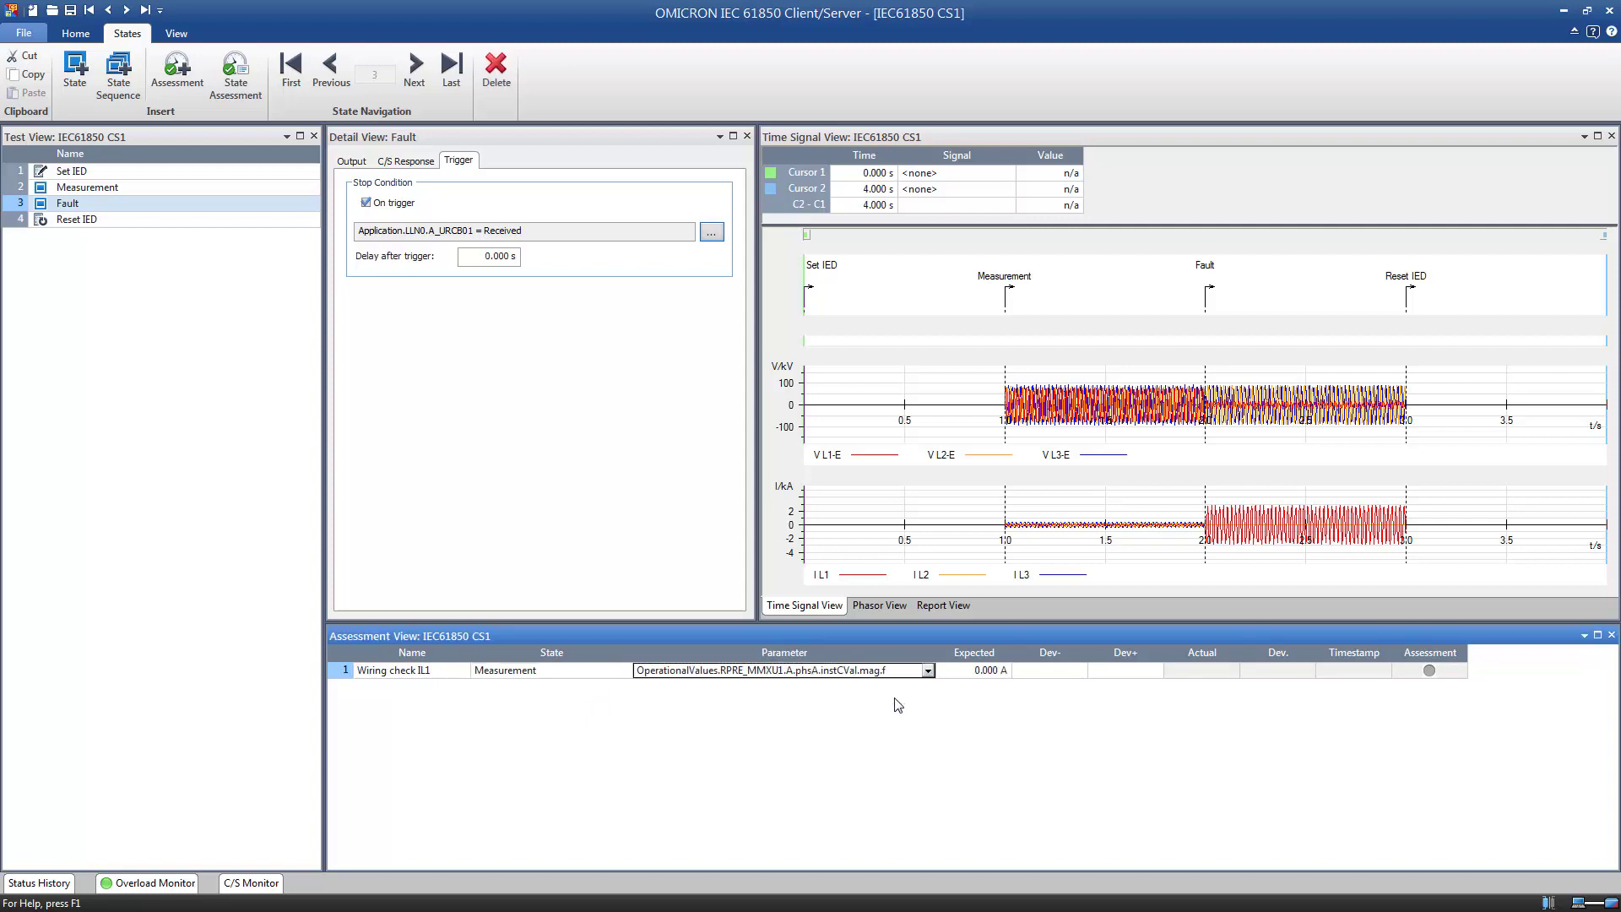
Set the Wiring check IL1 assessment's expected value to 100 A with negative and positive deviations of 3 A
{"action": "left_click", "coordinate": [1002, 669]}
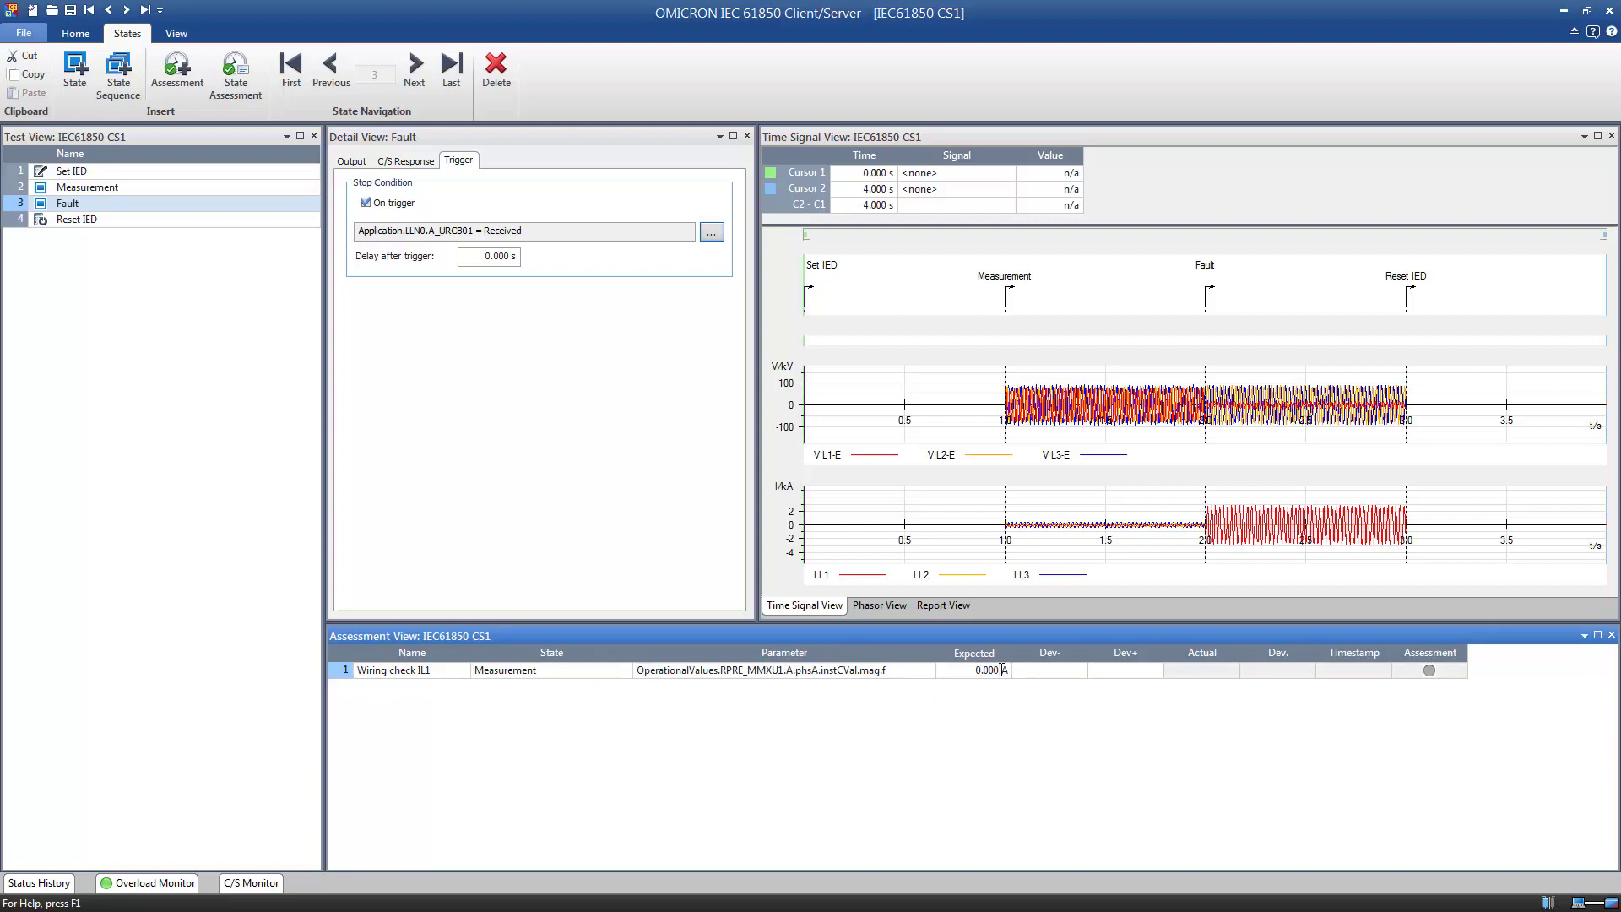
{"action": "left_click_drag", "start_coordinate": [1002, 670], "coordinate": [958, 669]}
{"action": "type", "text": "10"}
{"action": "key", "text": "Tab"}
{"action": "type", "text": "3"}
{"action": "key", "text": "Return"}
{"action": "left_click", "coordinate": [1139, 671]}
{"action": "type", "text": "3"}
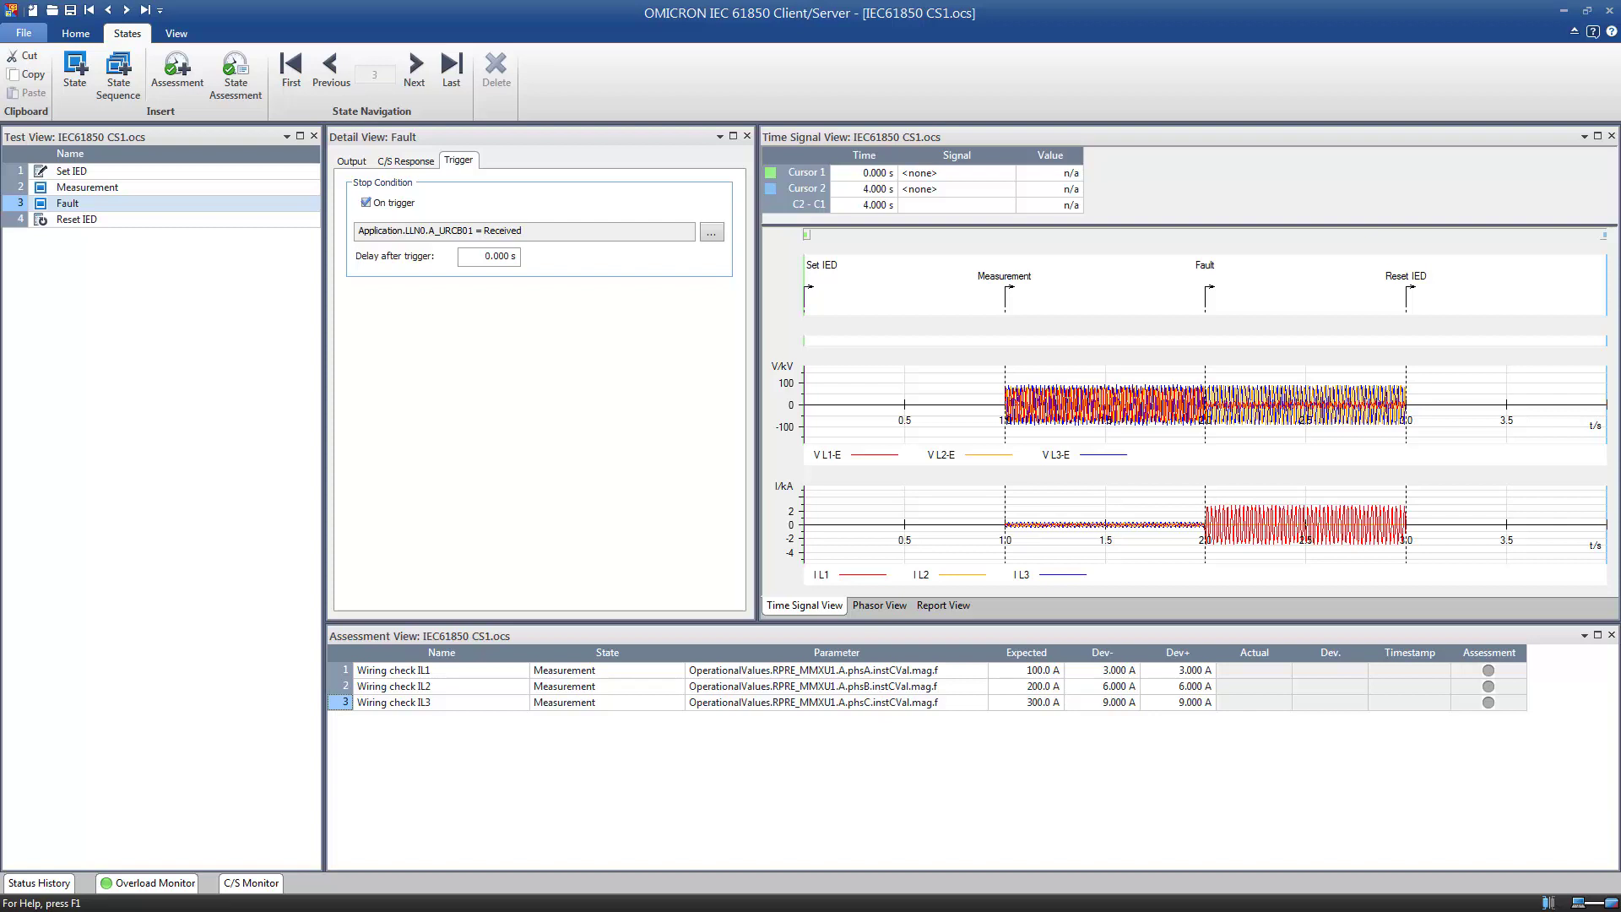
Insert an assessment named Report received after Wiring check IL3, using the Fault state and parameter Application.LLN0.A_URCB01
{"action": "left_click", "coordinate": [561, 750]}
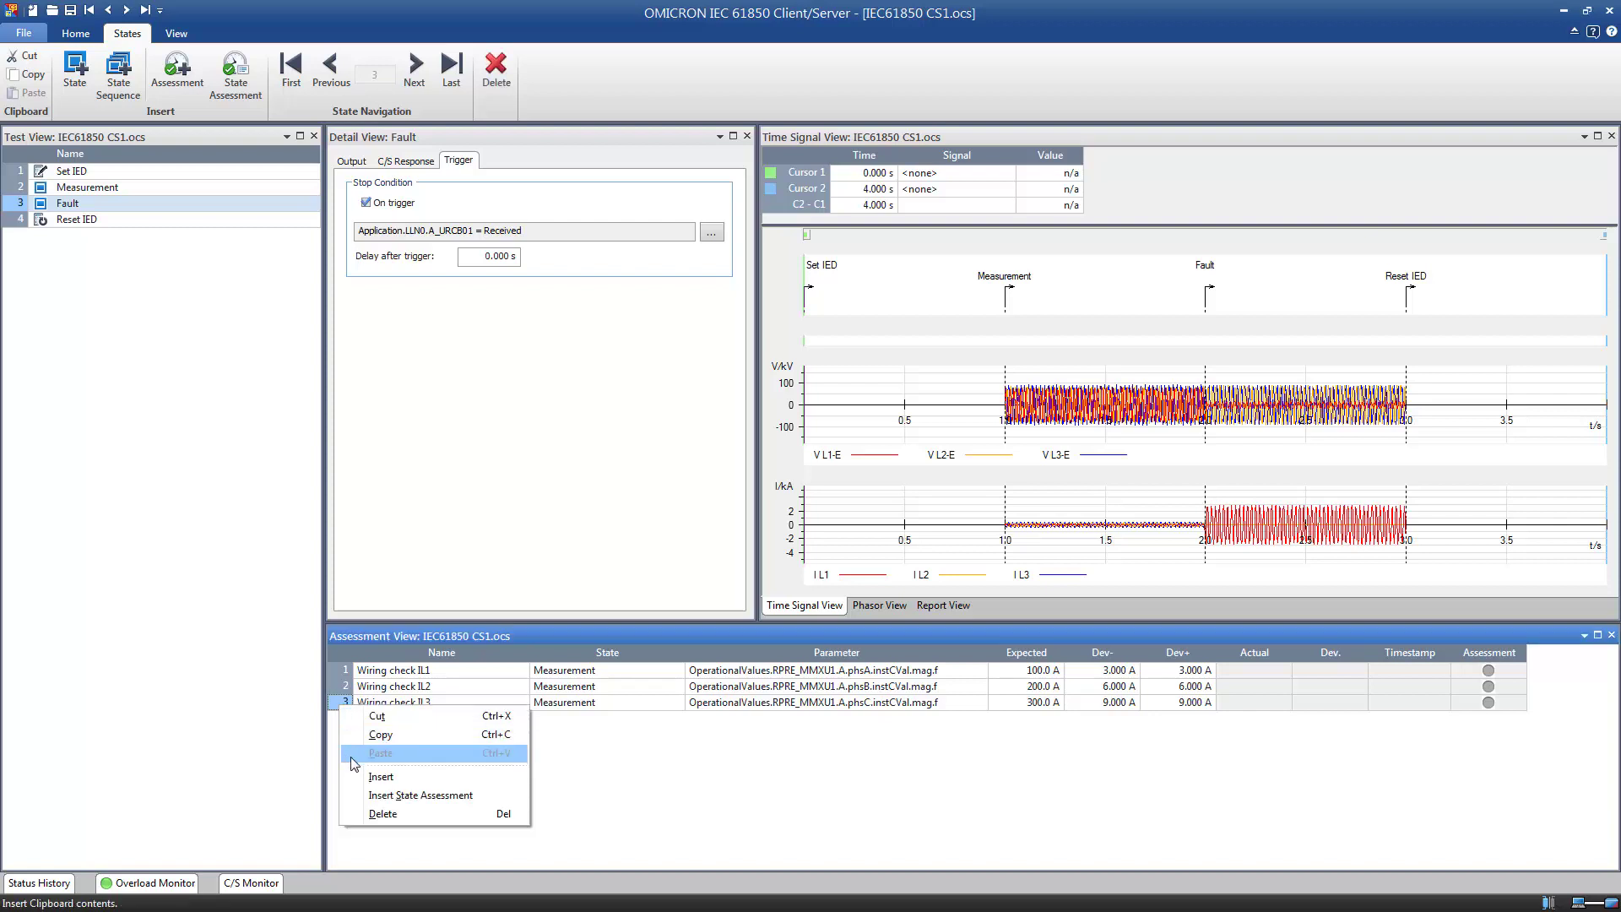
{"action": "left_click", "coordinate": [381, 776]}
{"action": "left_click", "coordinate": [361, 718]}
{"action": "type", "text": "Report received"}
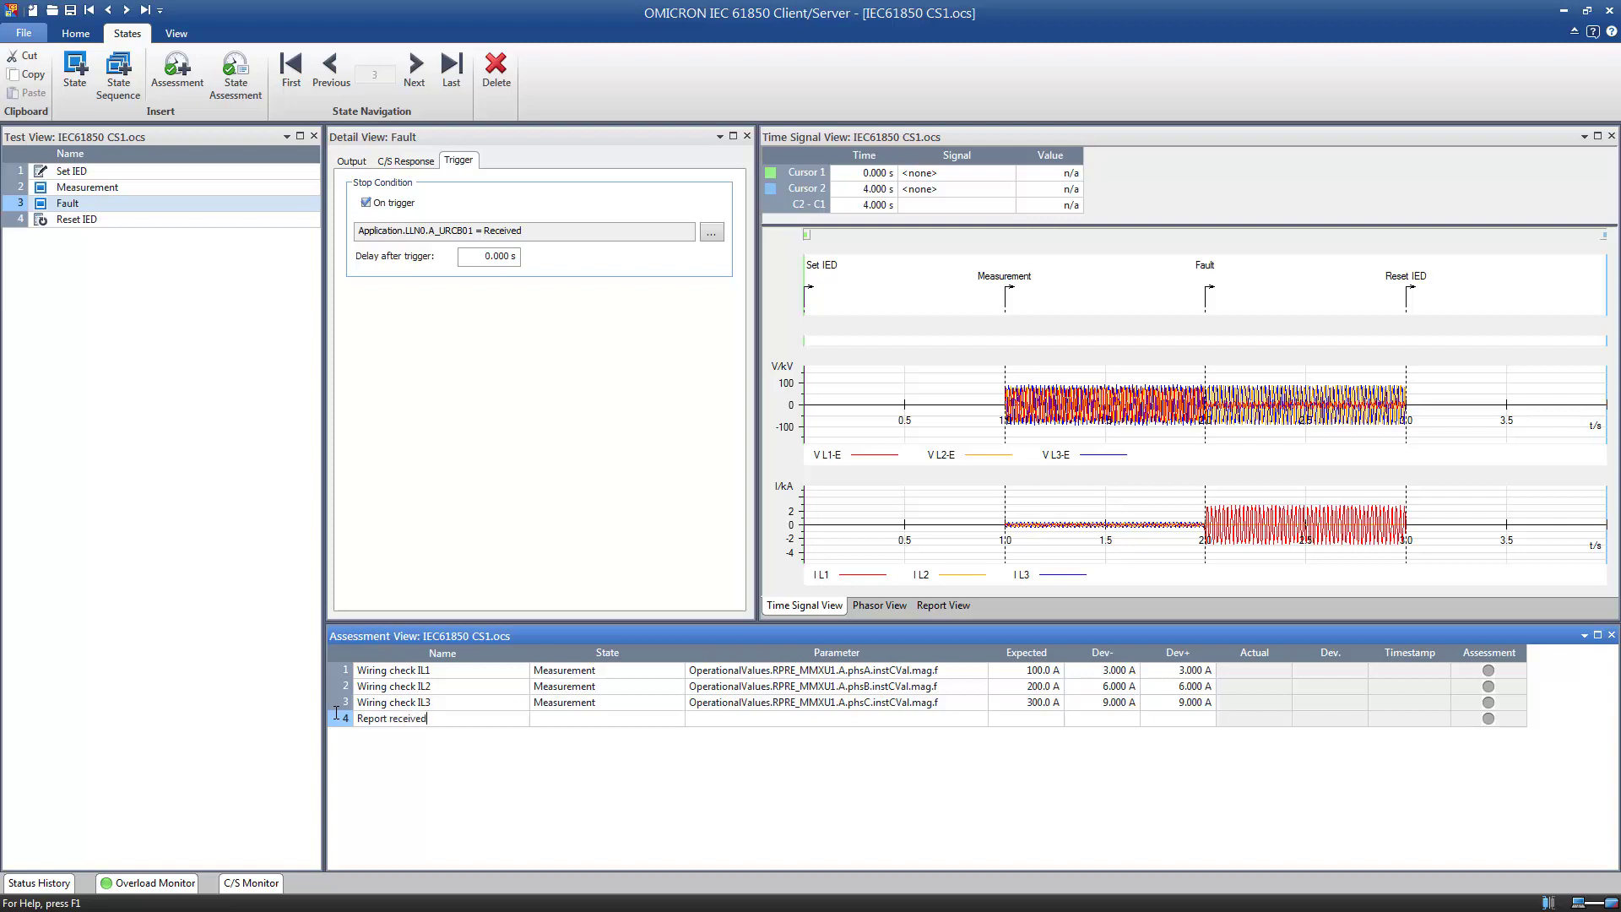
{"action": "left_click", "coordinate": [669, 723]}
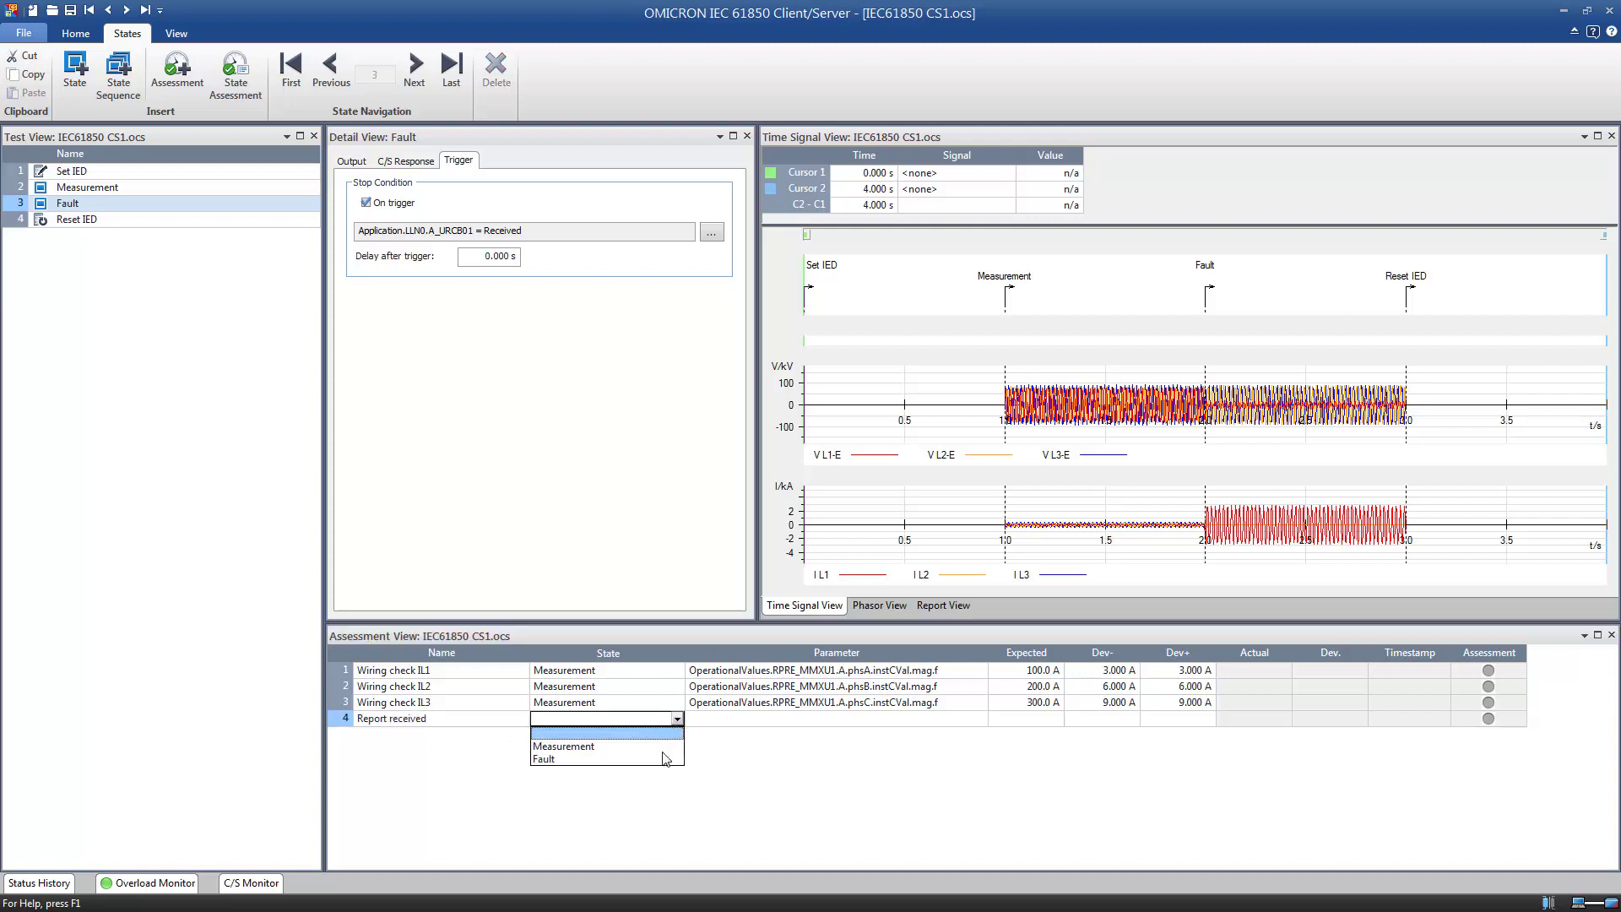
{"action": "left_click", "coordinate": [665, 757]}
{"action": "left_click", "coordinate": [980, 719]}
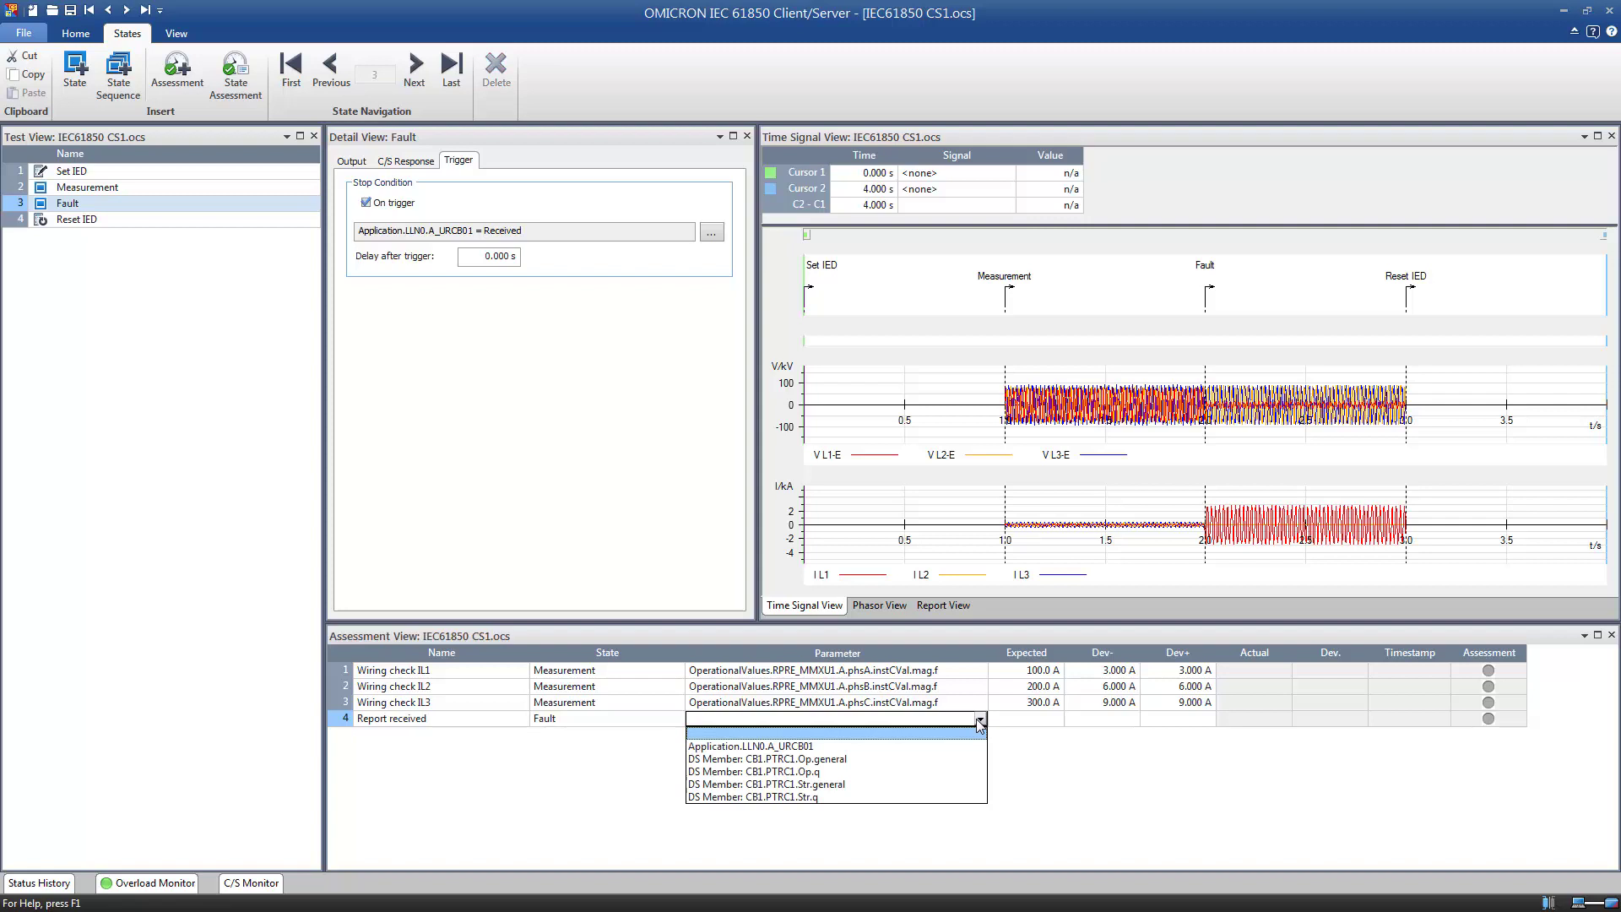
{"action": "left_click", "coordinate": [979, 747]}
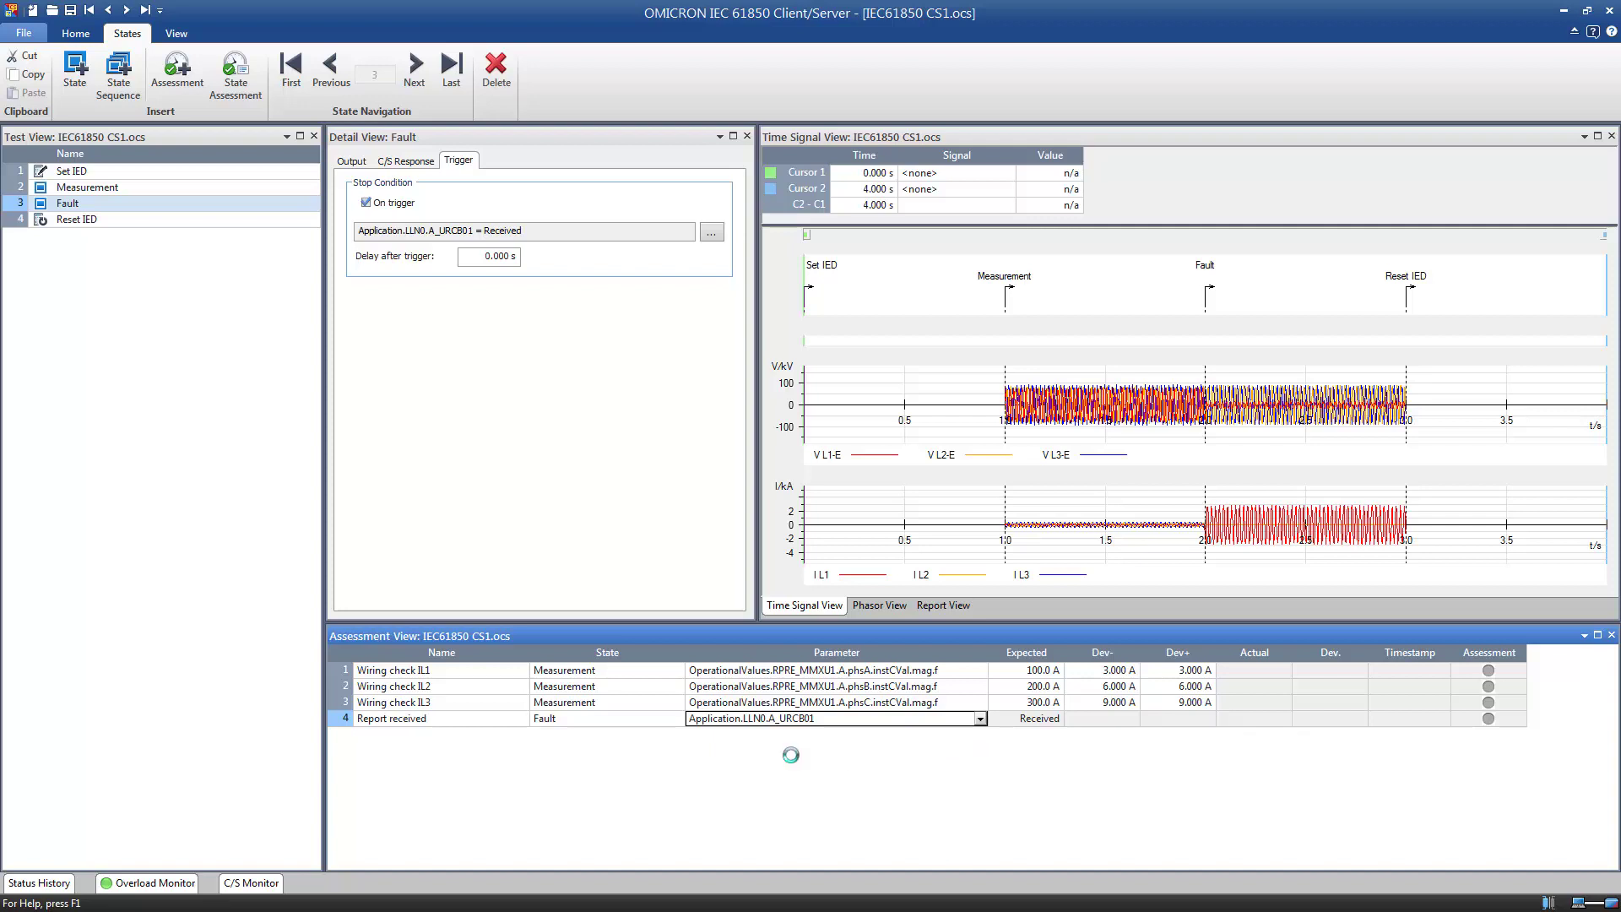
Insert an assessment named DataSet trip signal with the Fault state and parameter DS Member: CB1.PTRC1.Op.general
{"action": "right_click", "coordinate": [341, 724]}
{"action": "left_click", "coordinate": [346, 795]}
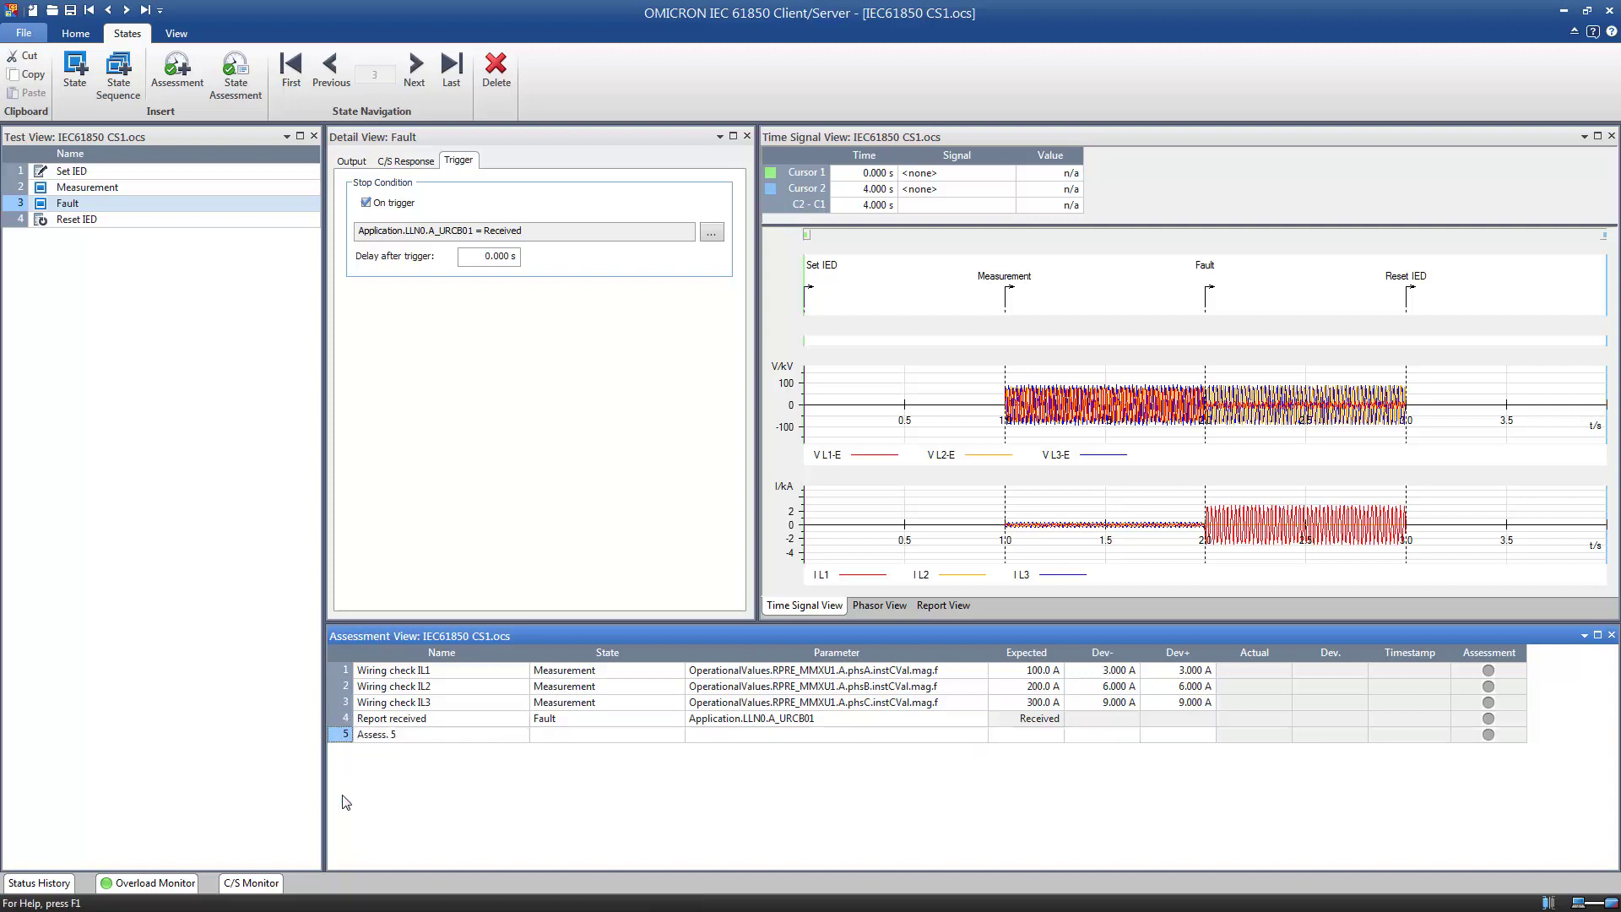
{"action": "left_click", "coordinate": [412, 739]}
{"action": "left_click", "coordinate": [404, 738]}
{"action": "type", "text": "DataSet trip signal"}
{"action": "left_click", "coordinate": [677, 739]}
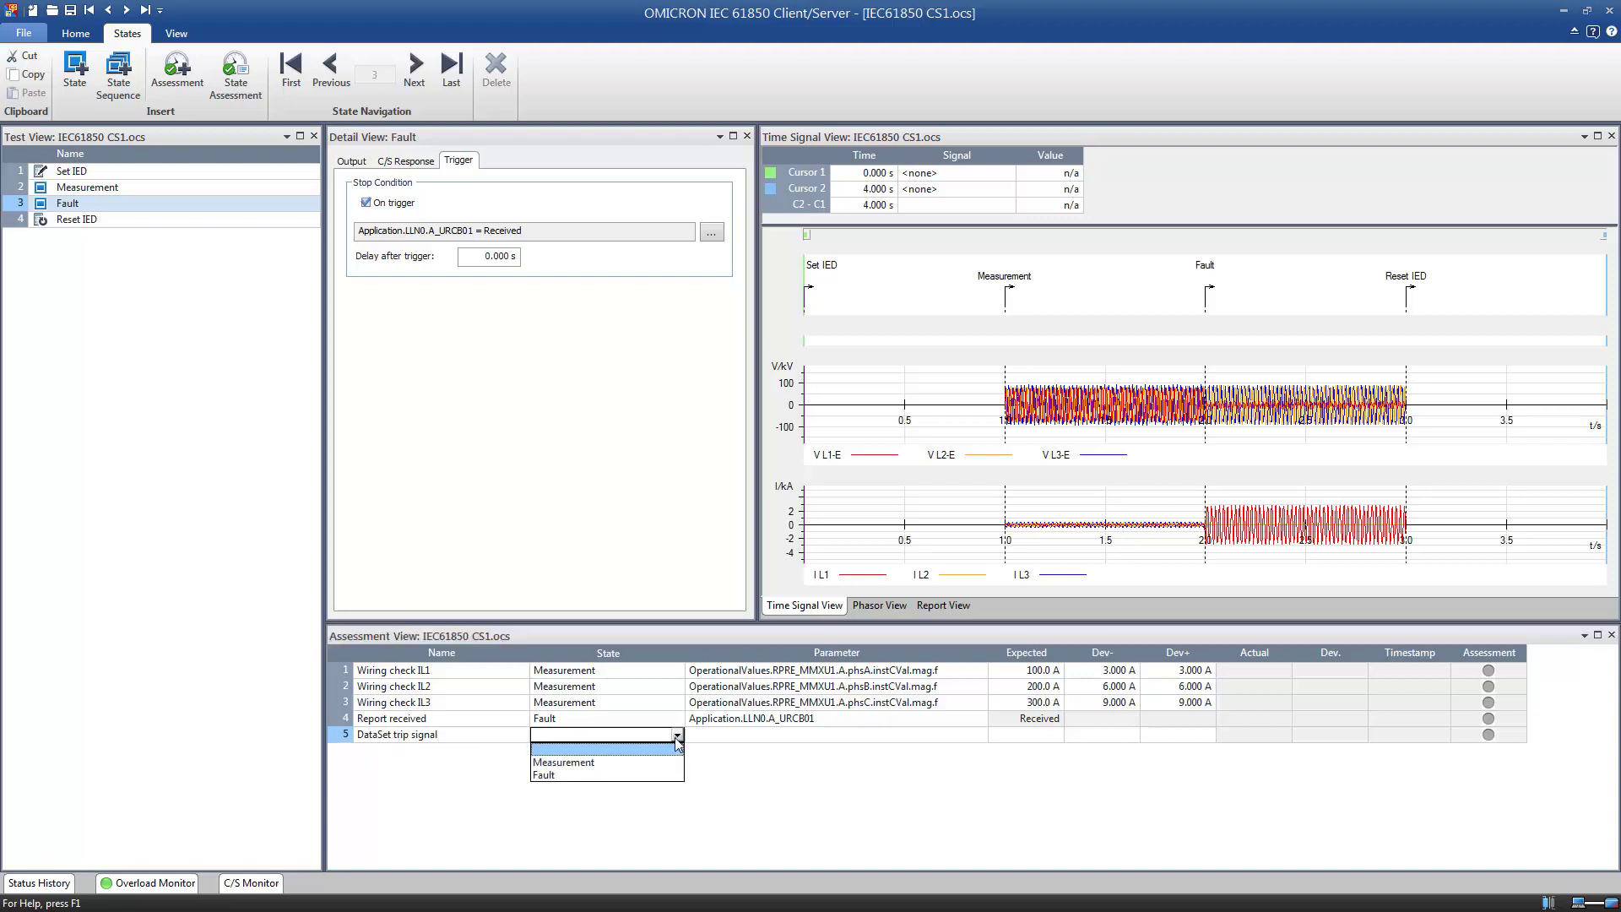
{"action": "left_click", "coordinate": [672, 775]}
{"action": "left_click", "coordinate": [981, 738]}
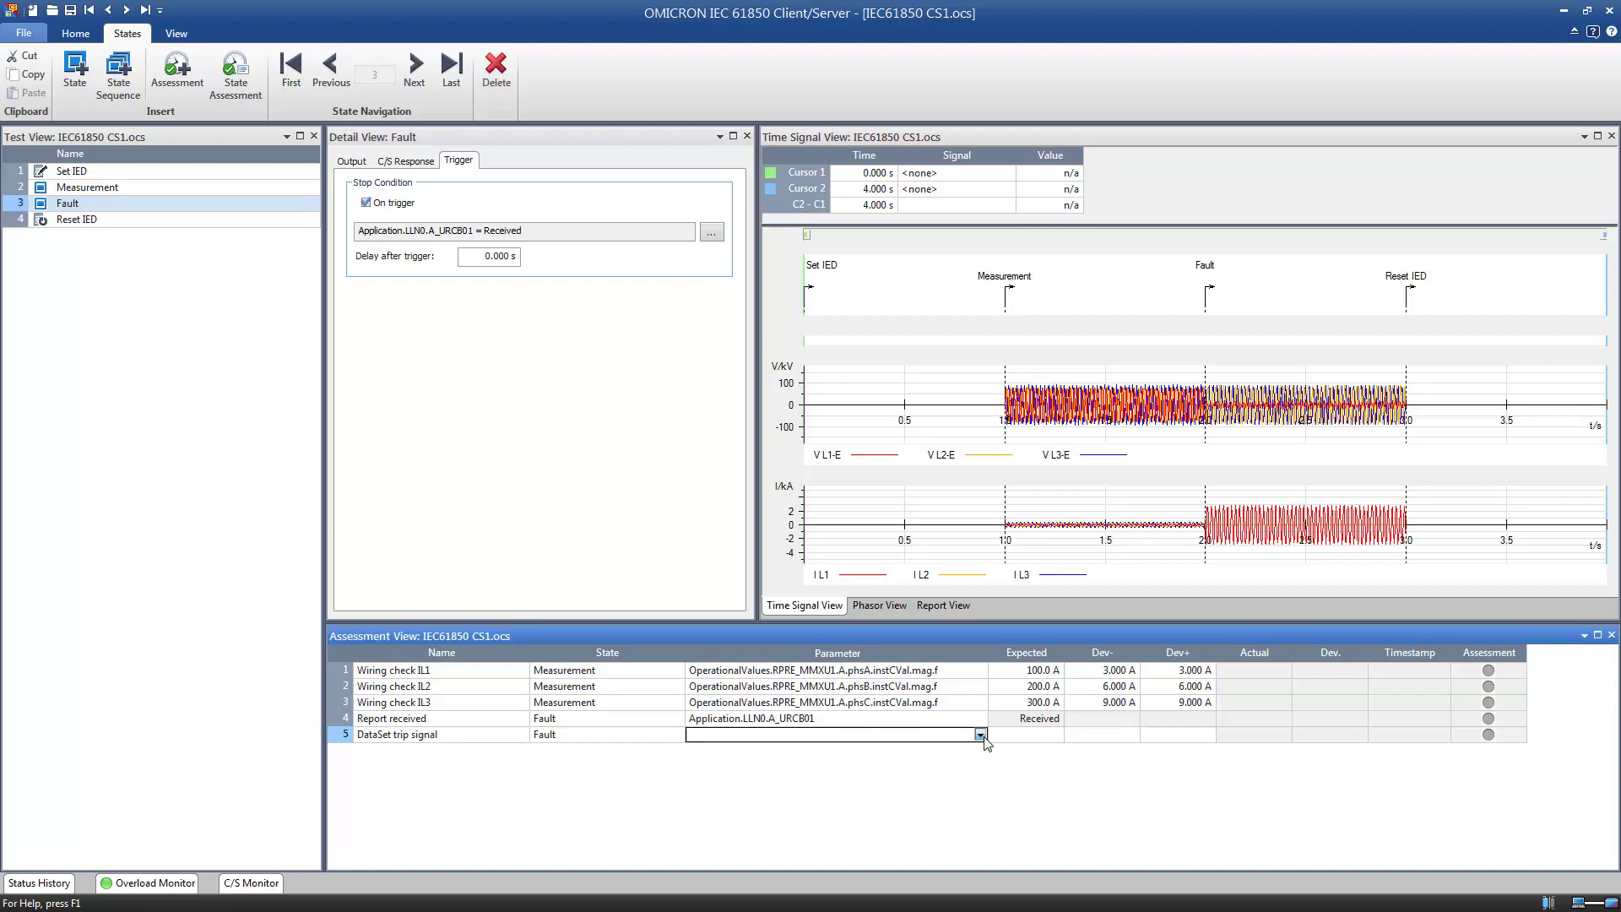
{"action": "left_click", "coordinate": [983, 738]}
{"action": "left_click", "coordinate": [967, 778]}
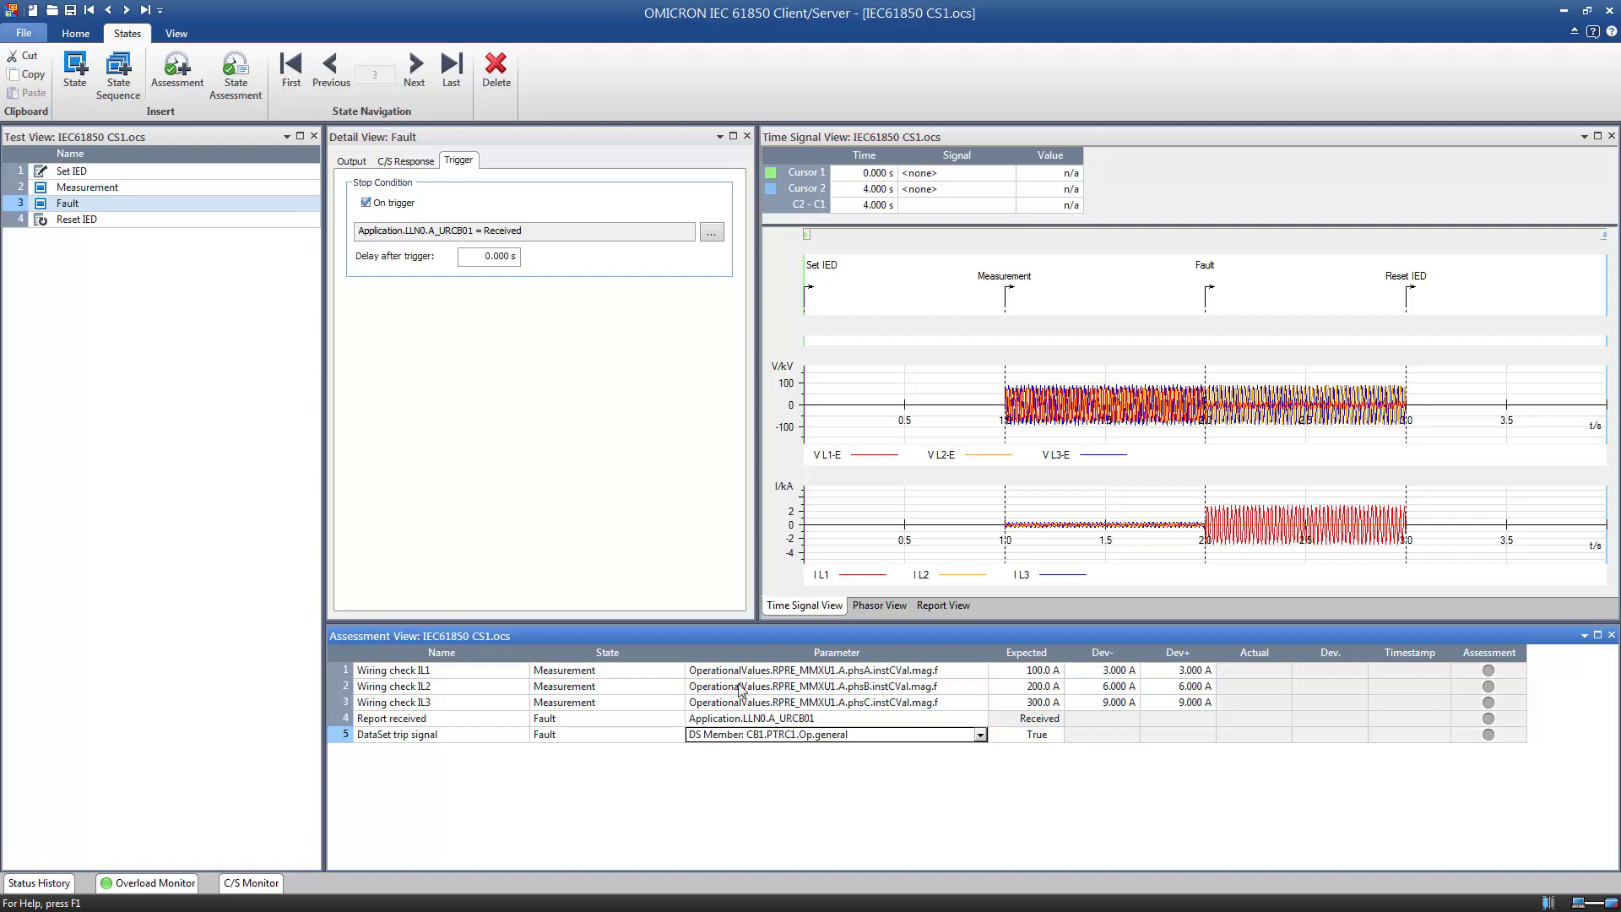
Run the complete test sequence from Set IED through Reset IED
{"action": "left_click", "coordinate": [76, 33]}
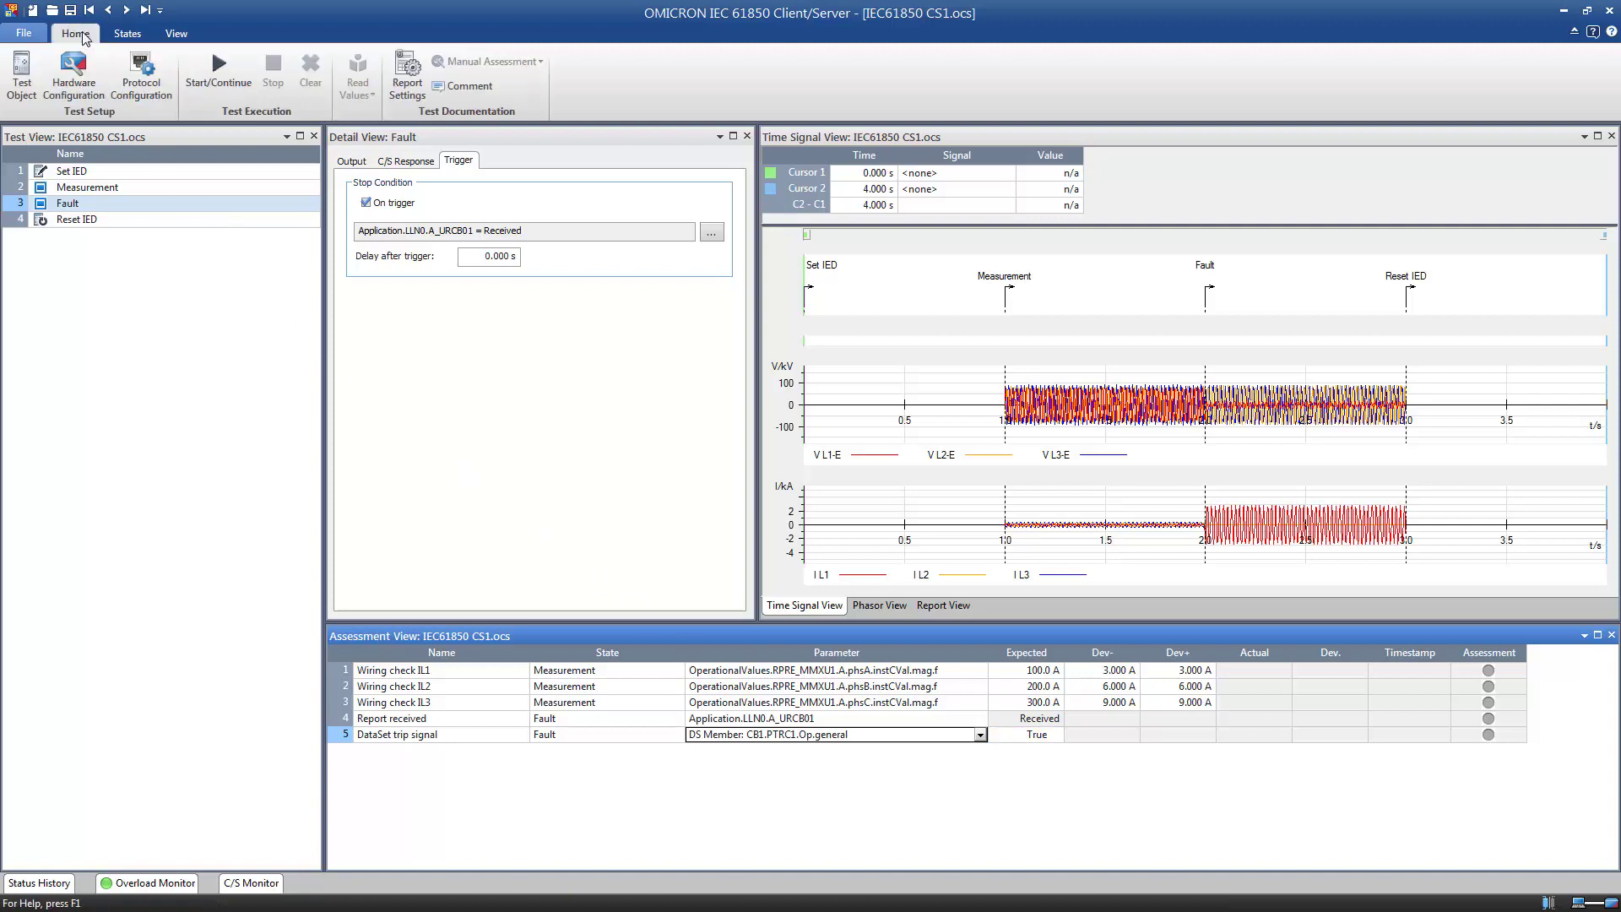
{"action": "left_click", "coordinate": [213, 81]}
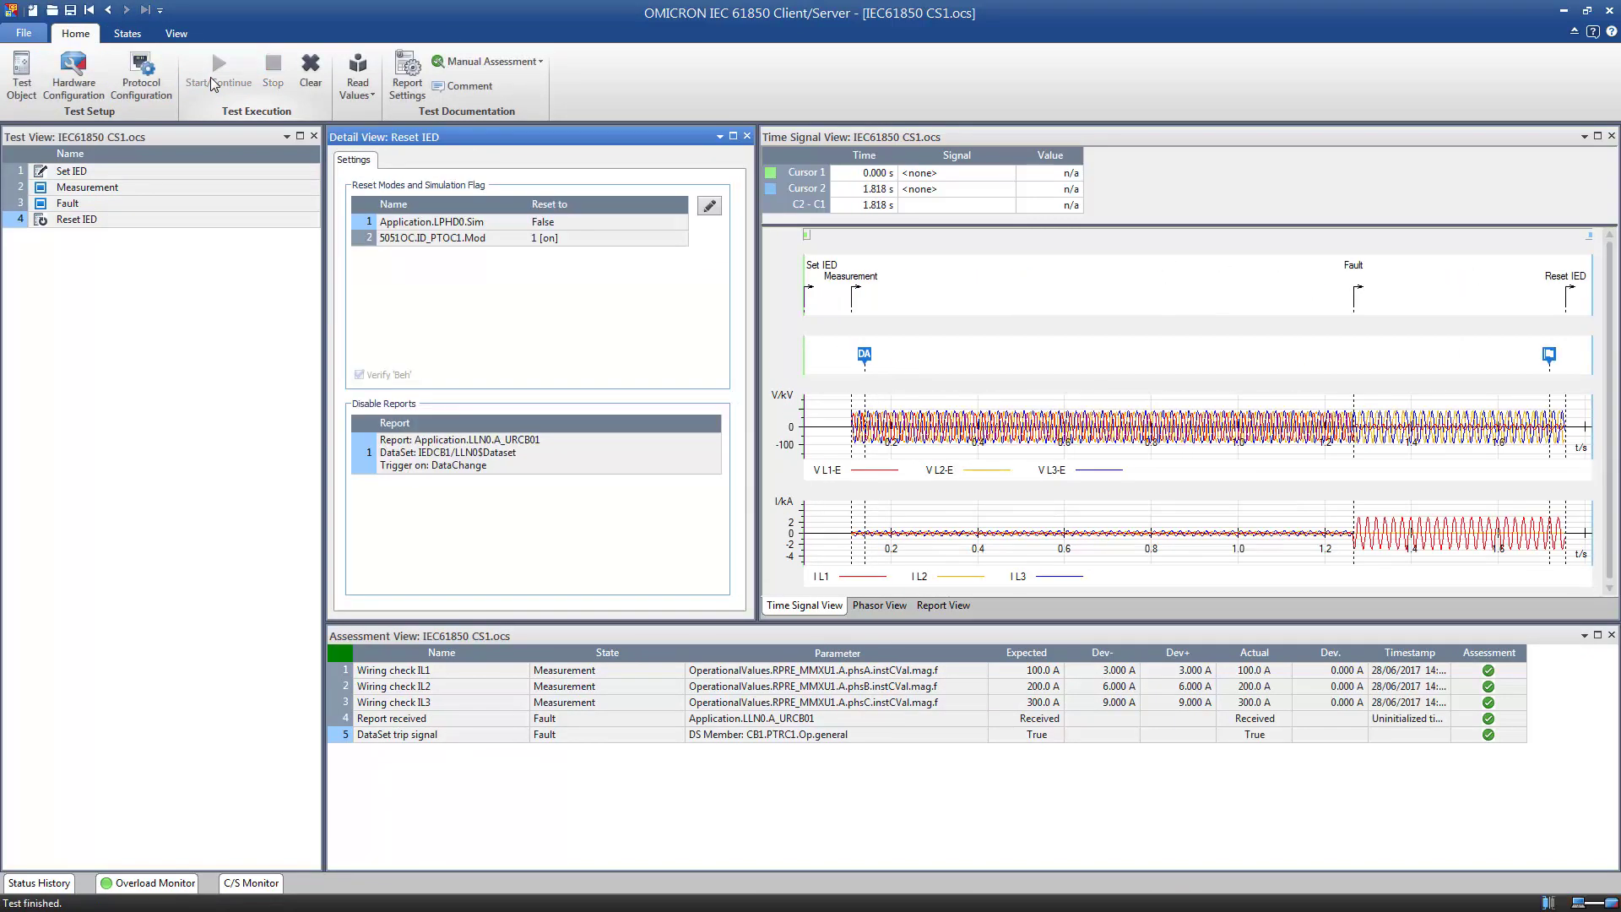
Examine the received report's details in the Fault state, as well as the assessments and state details in the test report
{"action": "left_click", "coordinate": [1551, 358]}
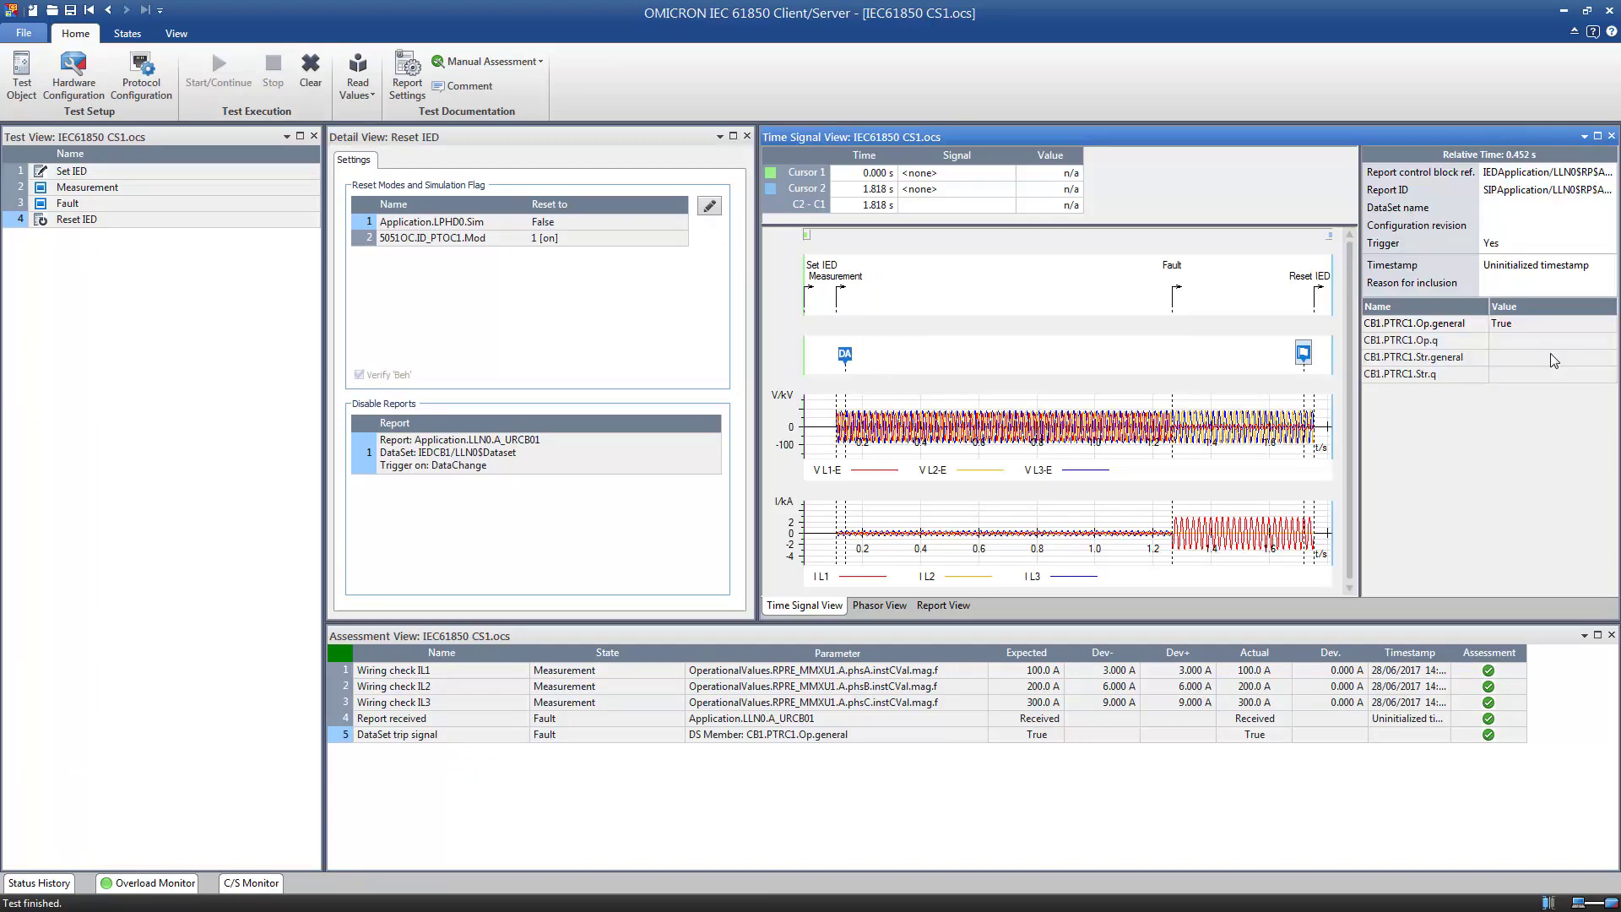
{"action": "left_click", "coordinate": [959, 607]}
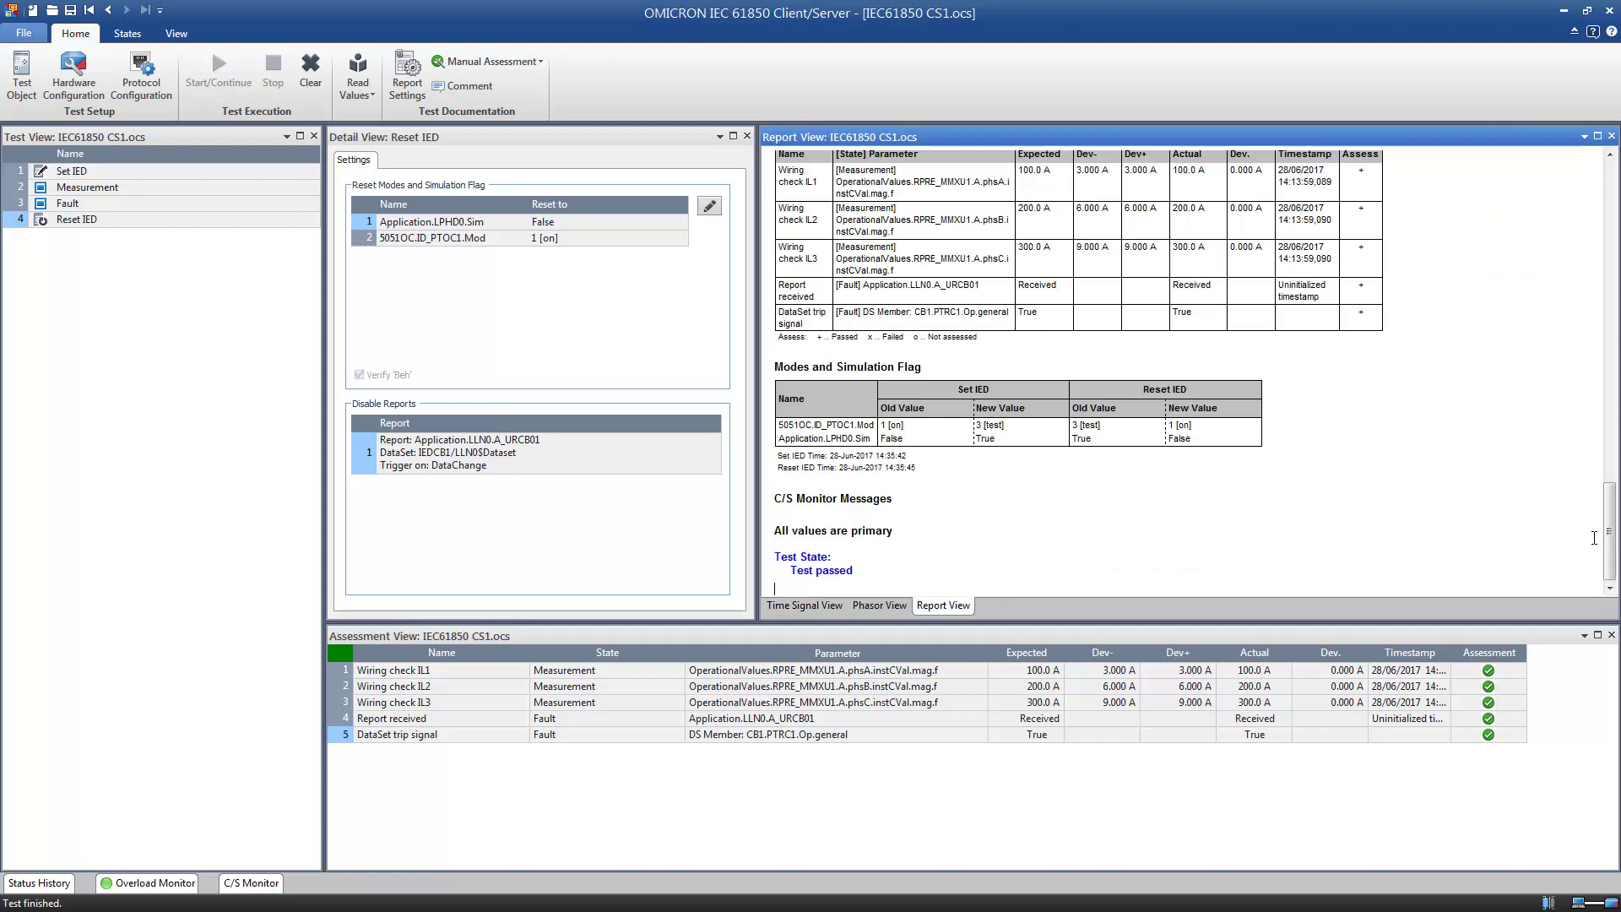
{"action": "left_click_drag", "start_coordinate": [1609, 534], "coordinate": [1595, 281]}
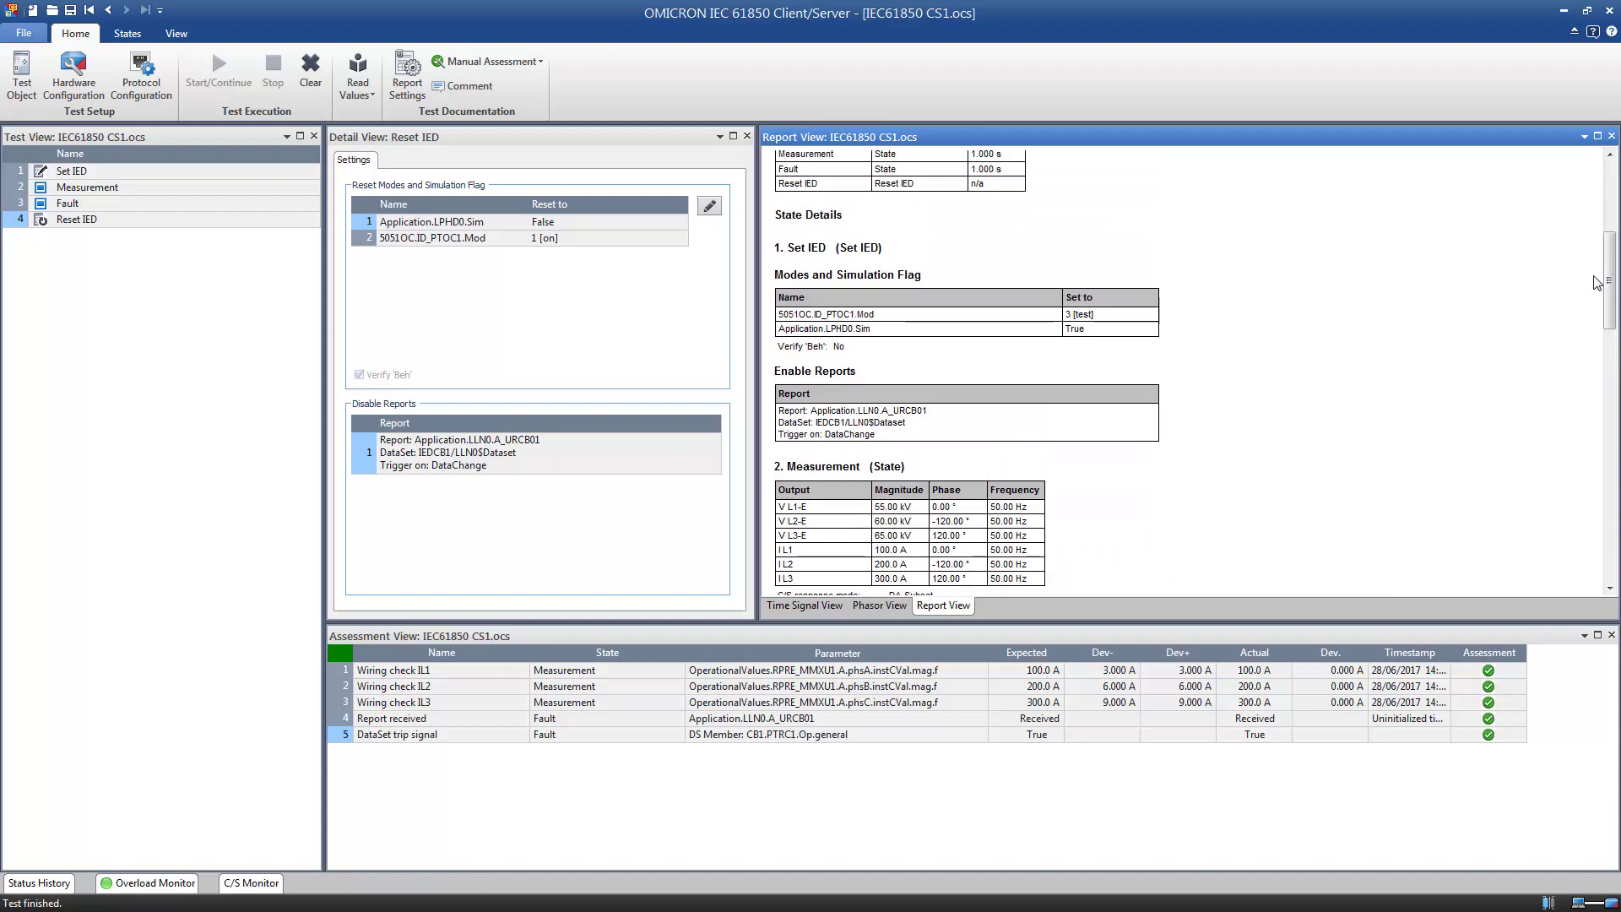
Add all C/S Monitor messages to the test report and review their table there
{"action": "left_click", "coordinate": [275, 883]}
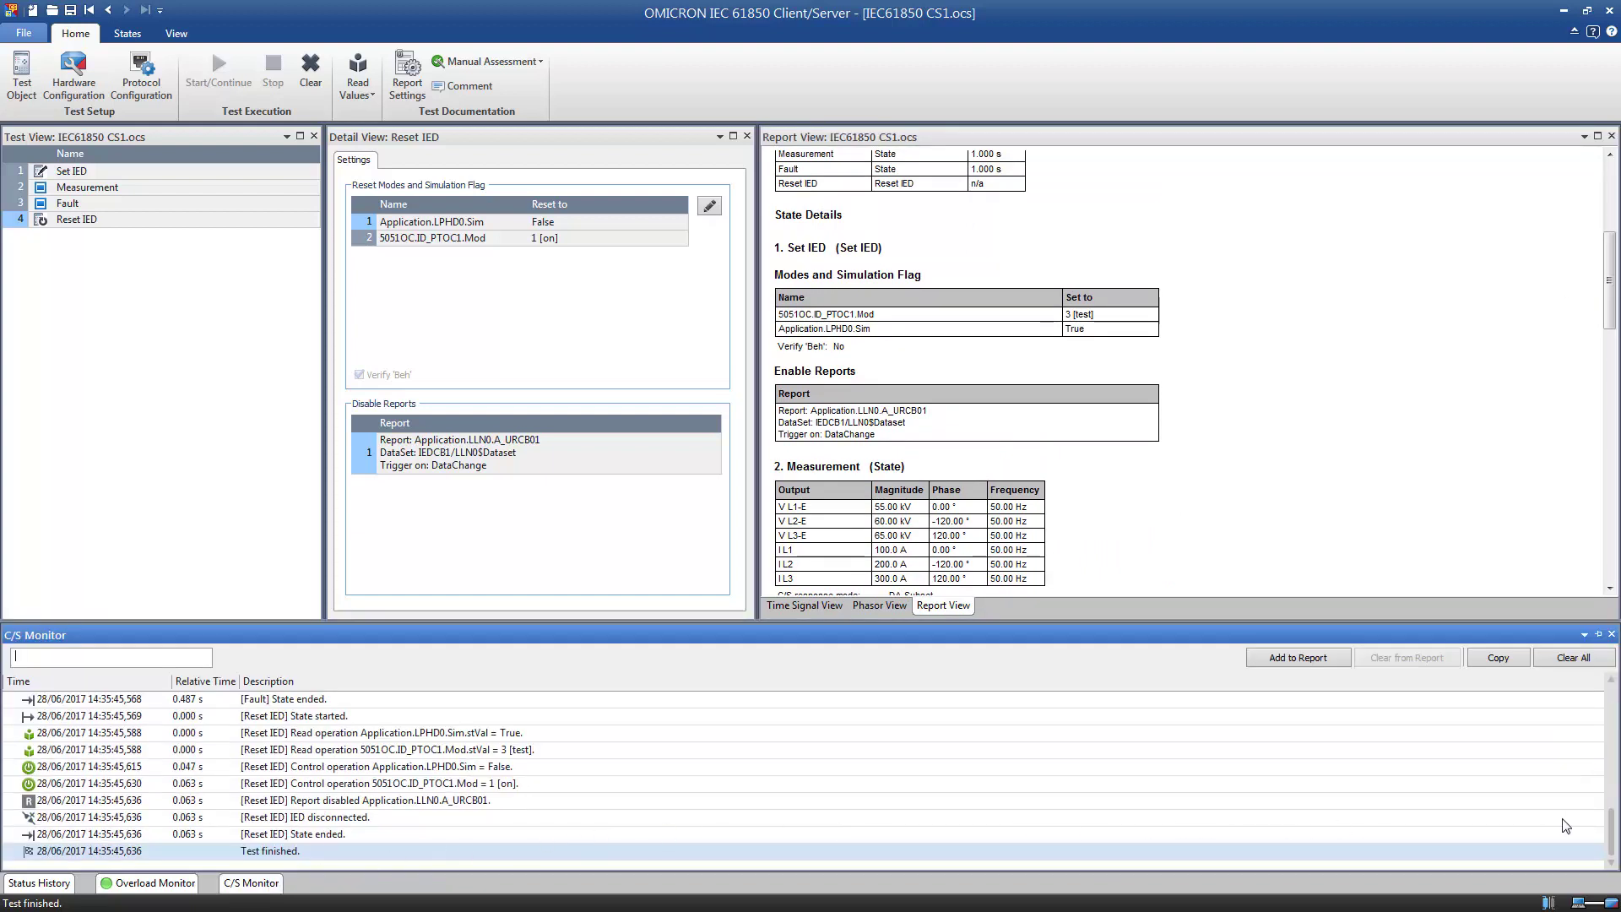
{"action": "left_click_drag", "start_coordinate": [1613, 825], "coordinate": [1602, 743]}
{"action": "left_click", "coordinate": [1466, 752]}
{"action": "key", "text": "ctrl+a"}
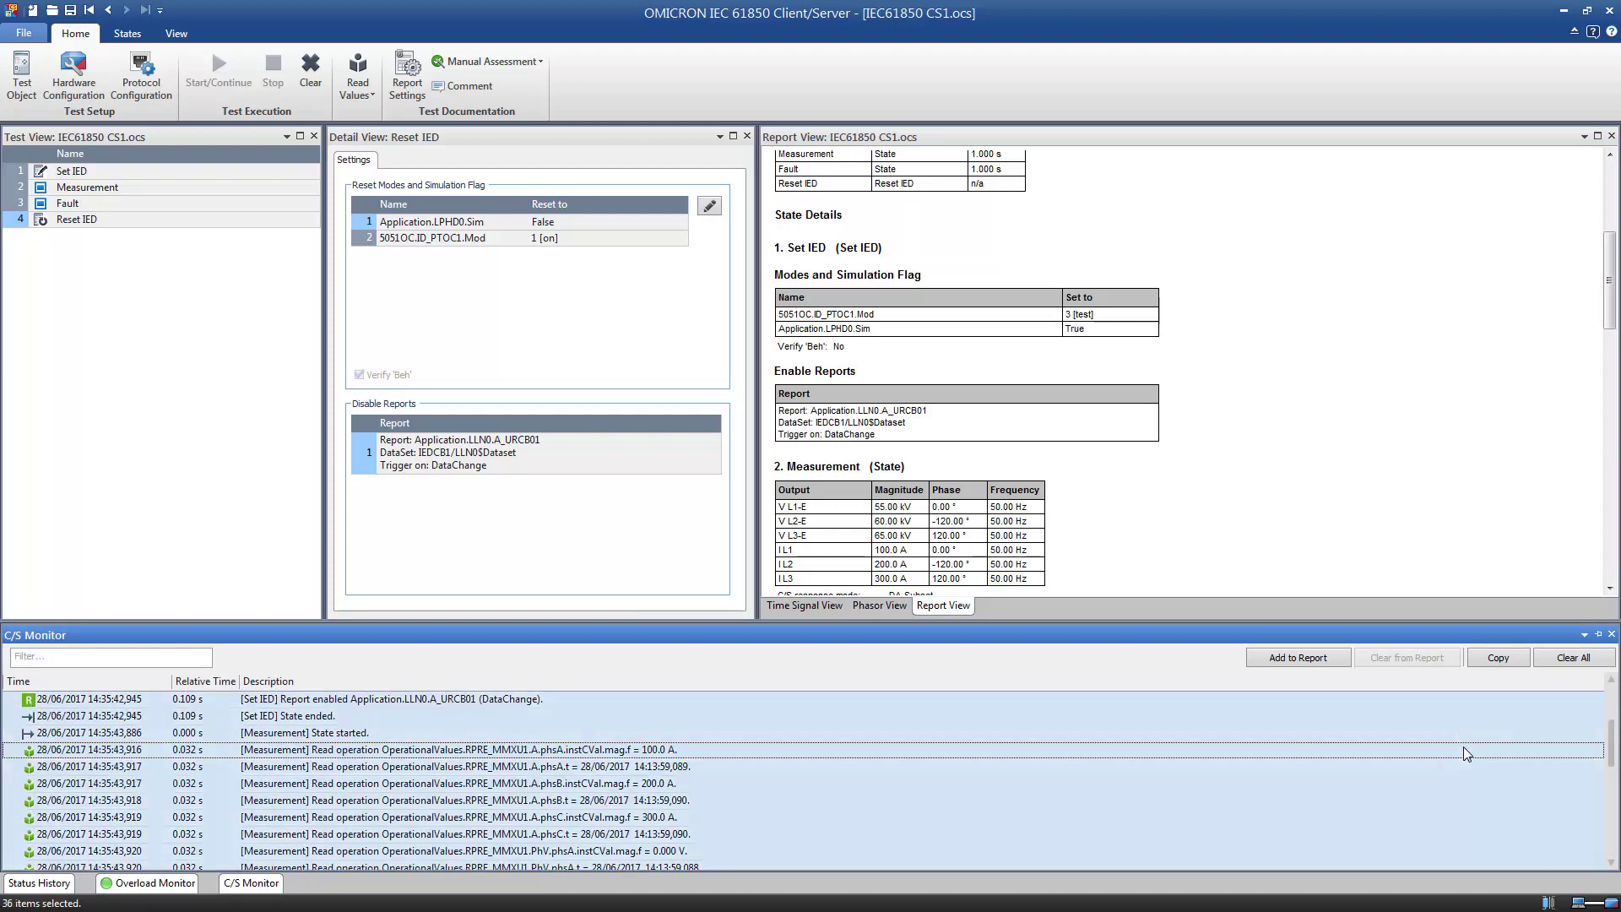
{"action": "left_click", "coordinate": [1298, 658]}
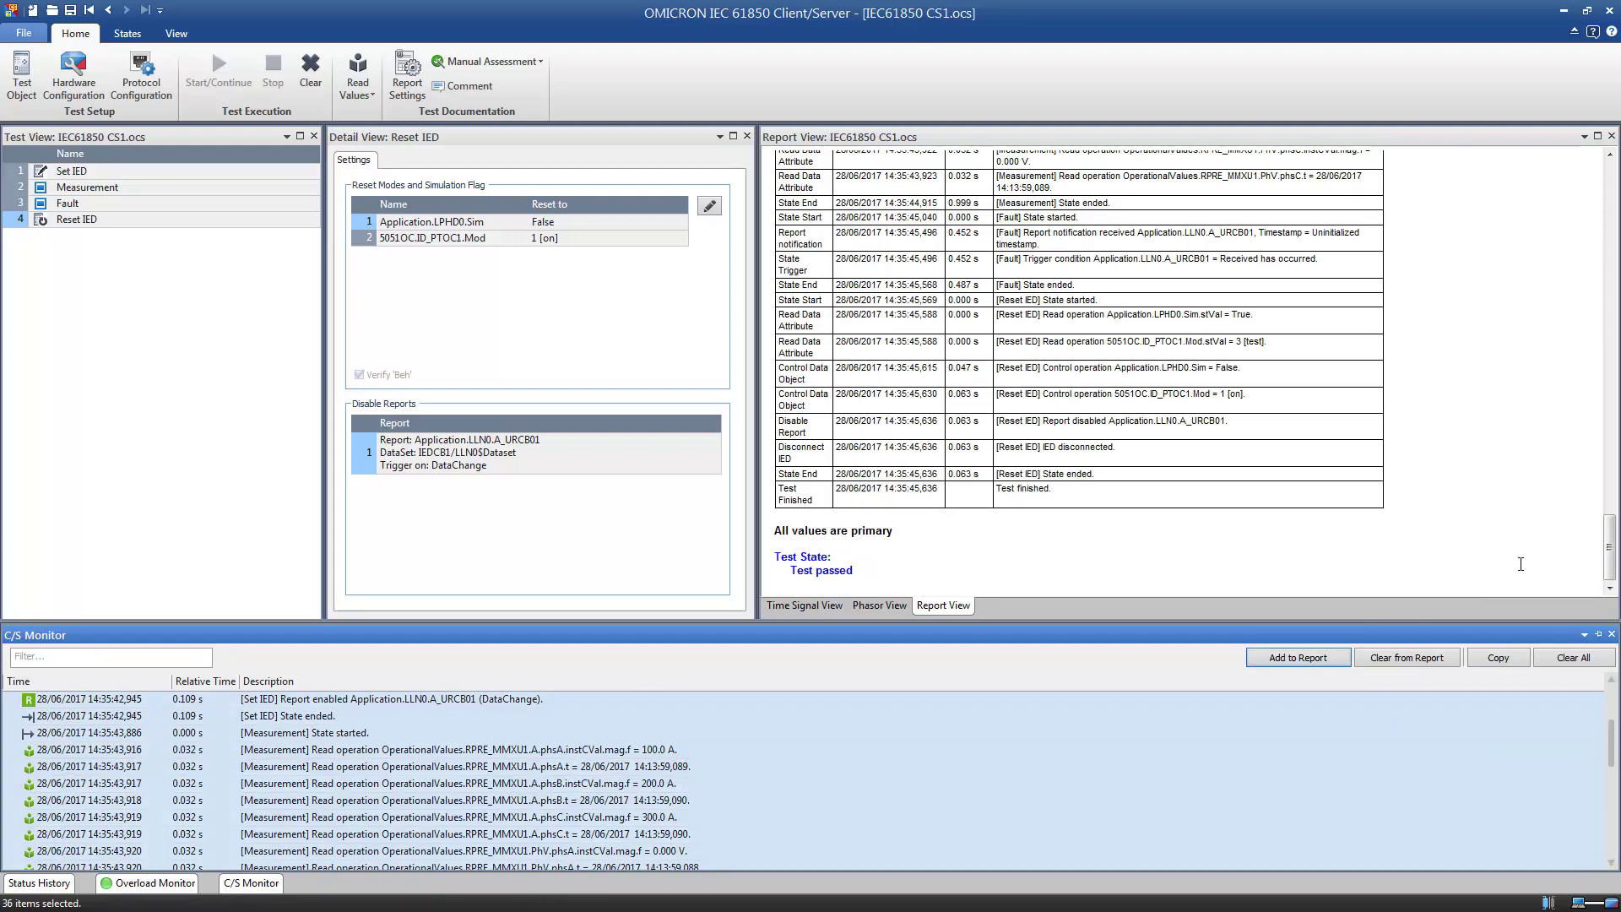
{"action": "left_click_drag", "start_coordinate": [1610, 545], "coordinate": [1610, 457]}
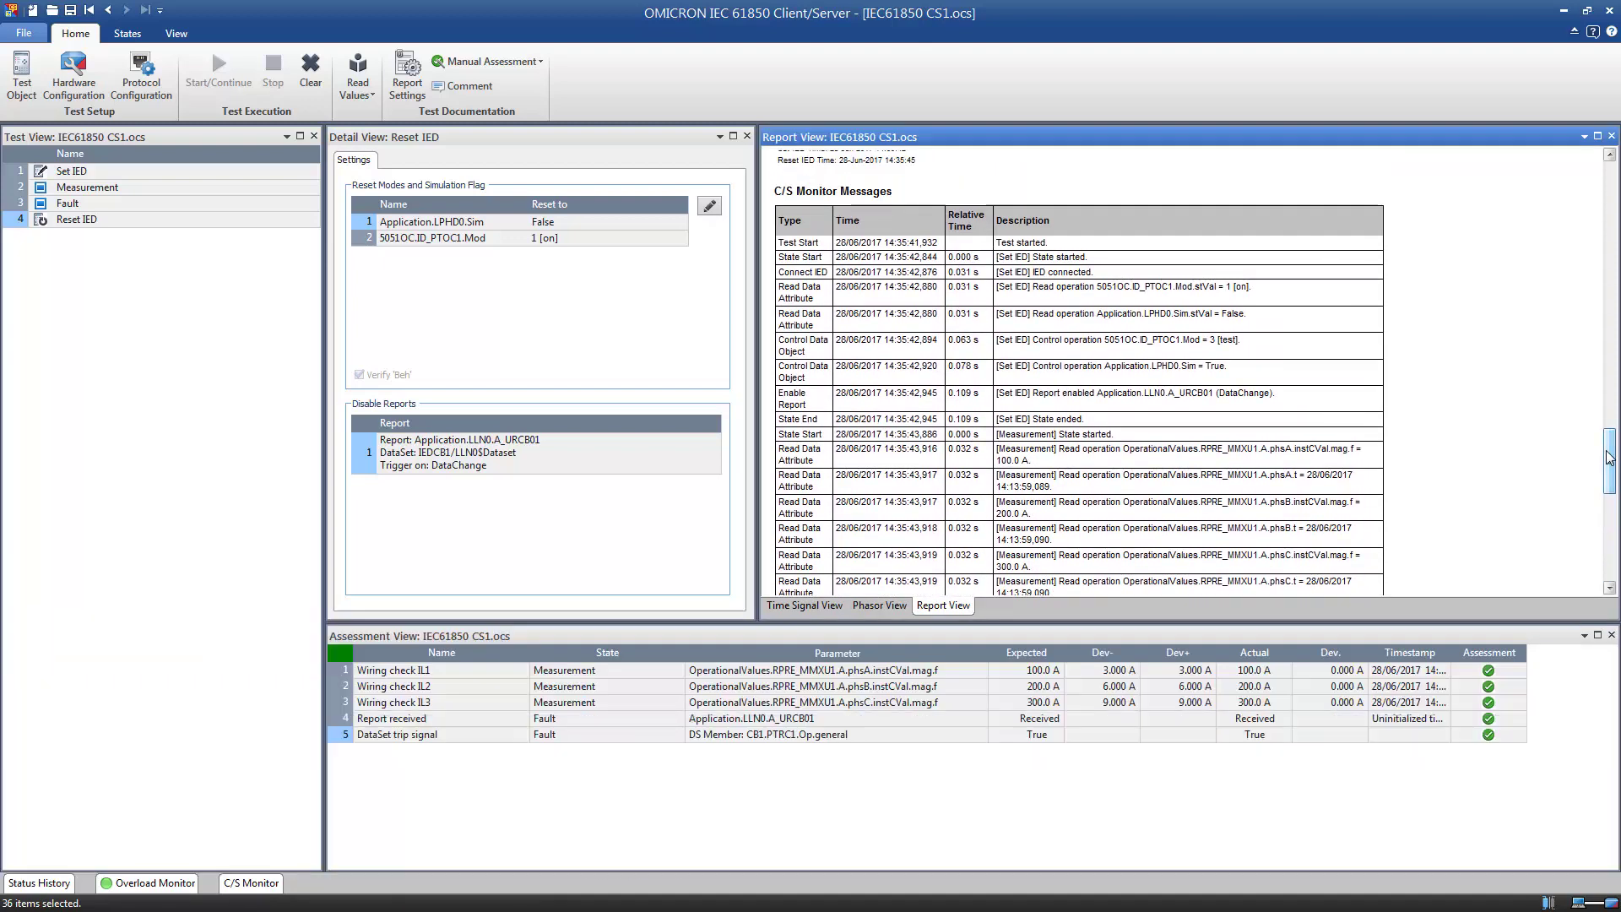